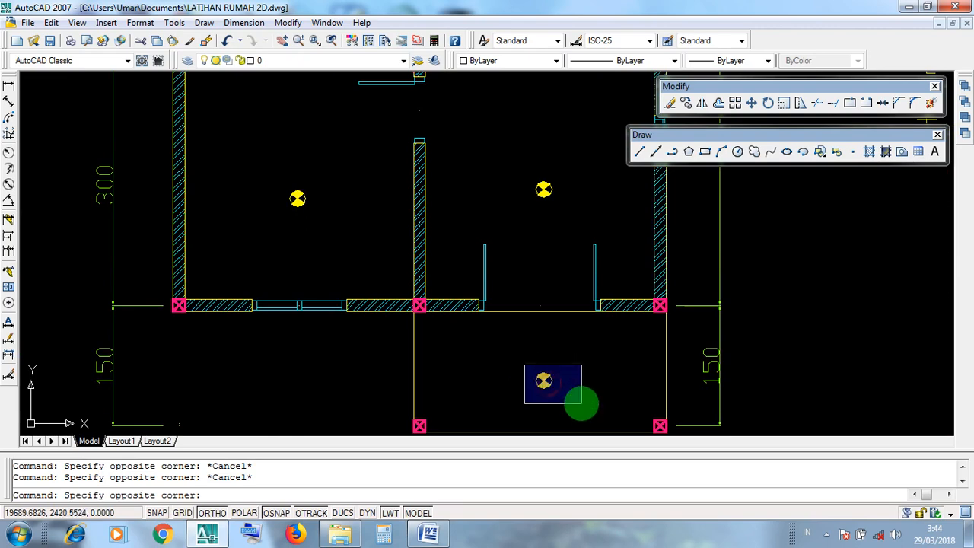
Step: Examine where the lamp symbols sit in the porch and each room of the completed reference floor plan
key("Escape")
left_click(265, 178)
key("Escape")
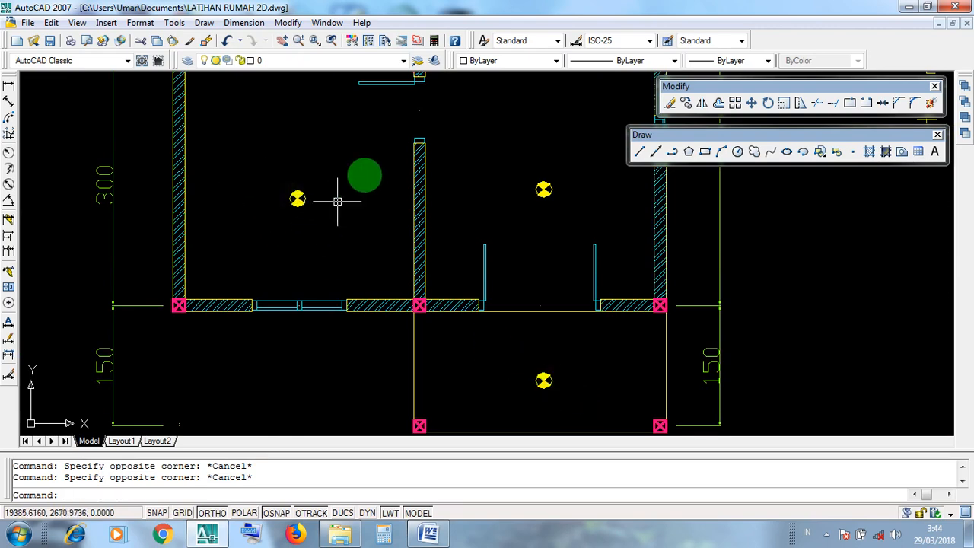
middle_click_drag(365, 171, 377, 304)
left_click(506, 270)
key("Escape")
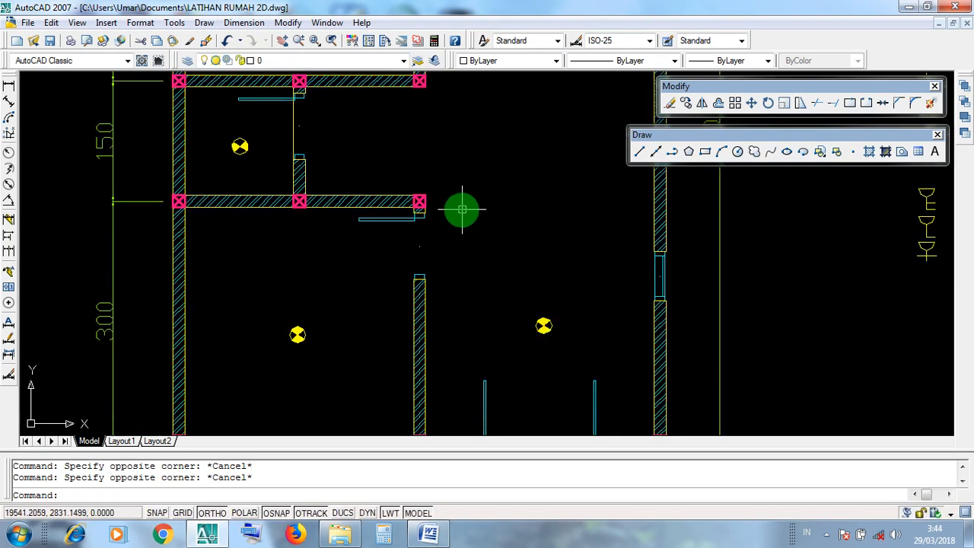
middle_click_drag(309, 148, 372, 289)
left_click(299, 267)
key("Escape")
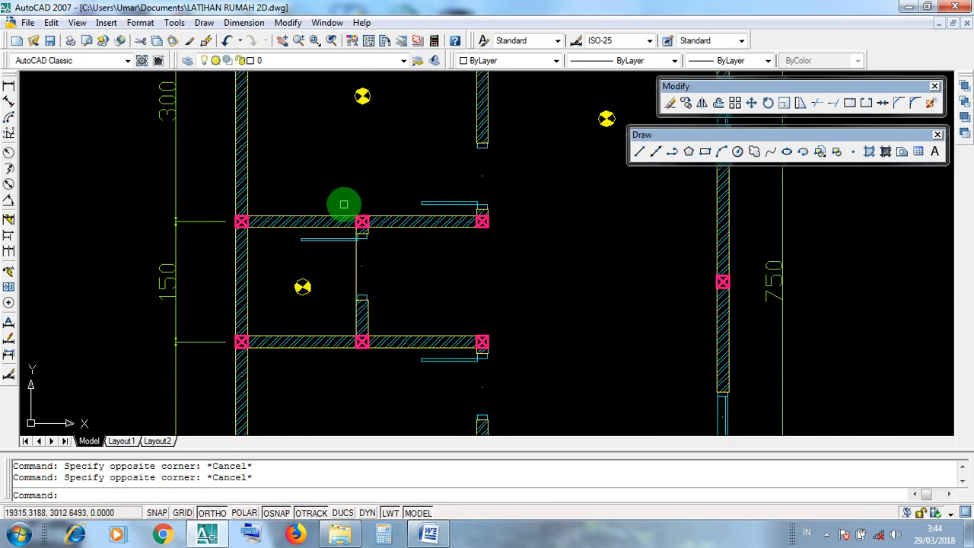
middle_click_drag(343, 167, 370, 317)
left_click(366, 215)
key("Escape")
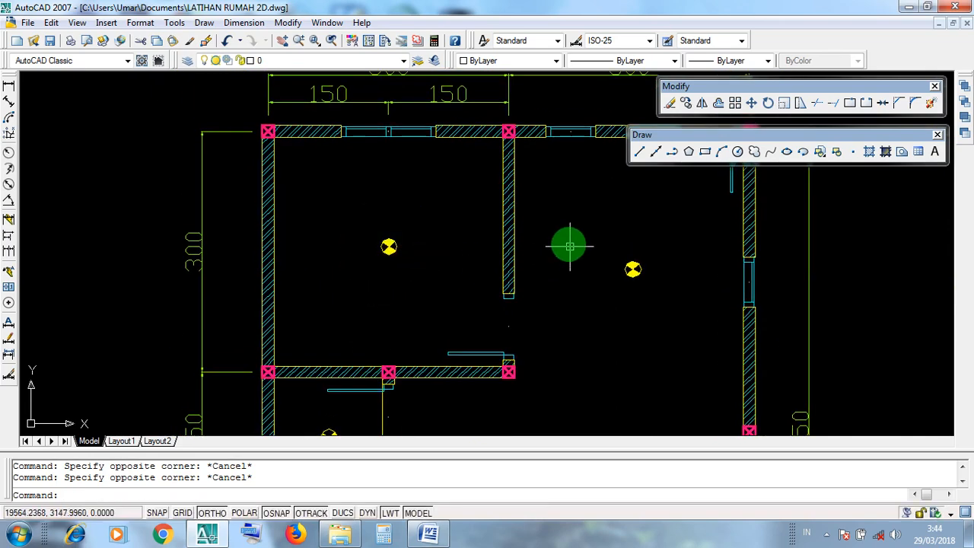
left_click(596, 240)
key("Escape")
middle_click_drag(600, 349, 535, 239)
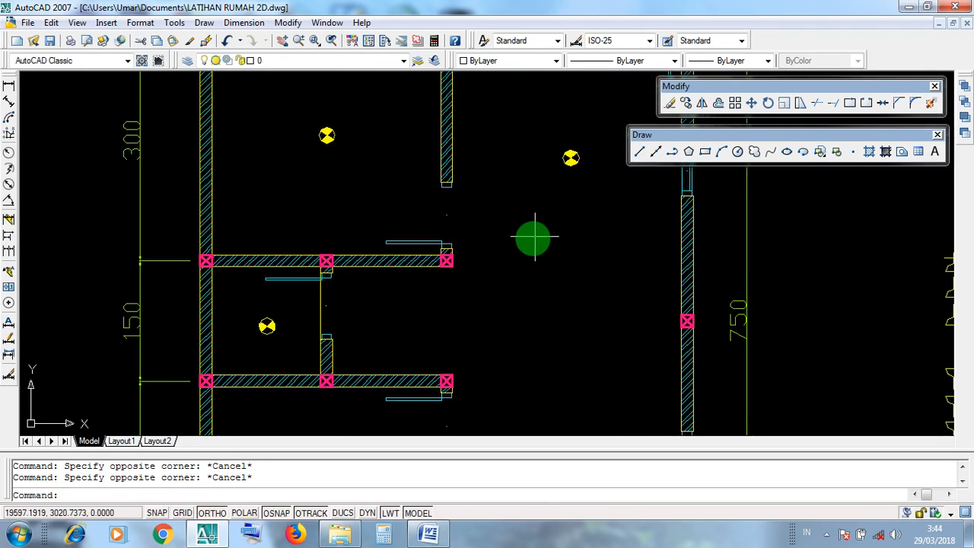
Step: Examine the symbol legend beside the empty floor plan, in particular the LAMPU SL 15-25 W entry
scroll(533, 251, "down", 5)
scroll(643, 376, "up", 6)
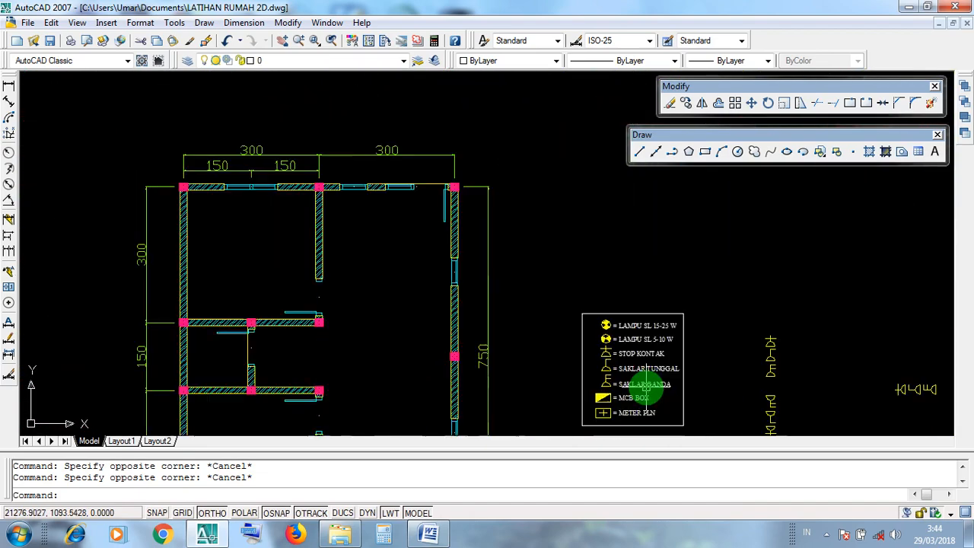
scroll(590, 308, "down", 4)
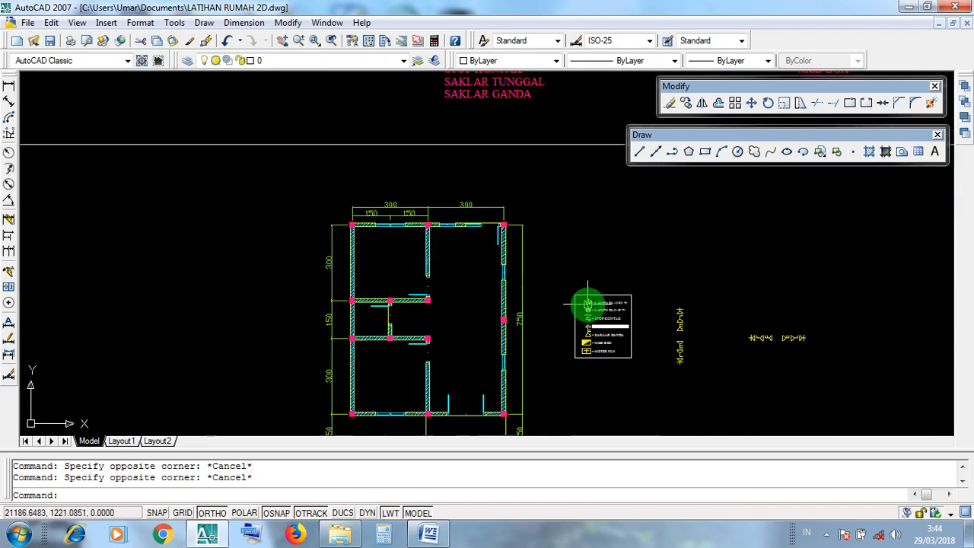
left_click(561, 272)
key("Escape")
scroll(589, 294, "up", 5)
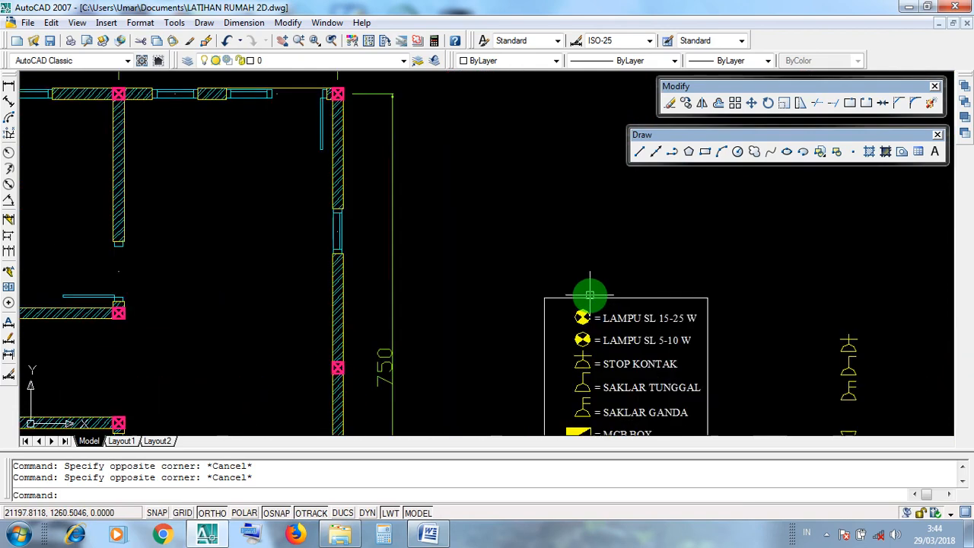
scroll(590, 295, "up", 6)
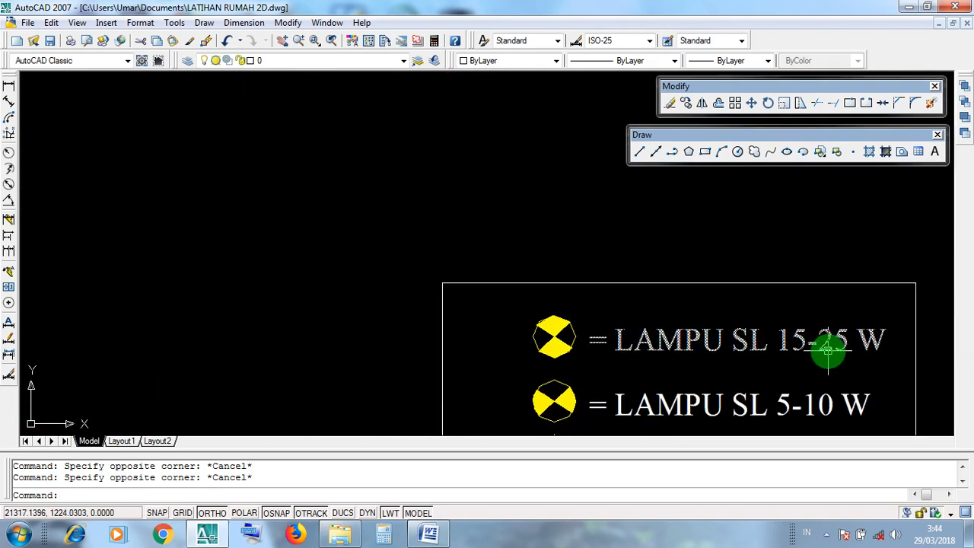
scroll(584, 344, "up", 2)
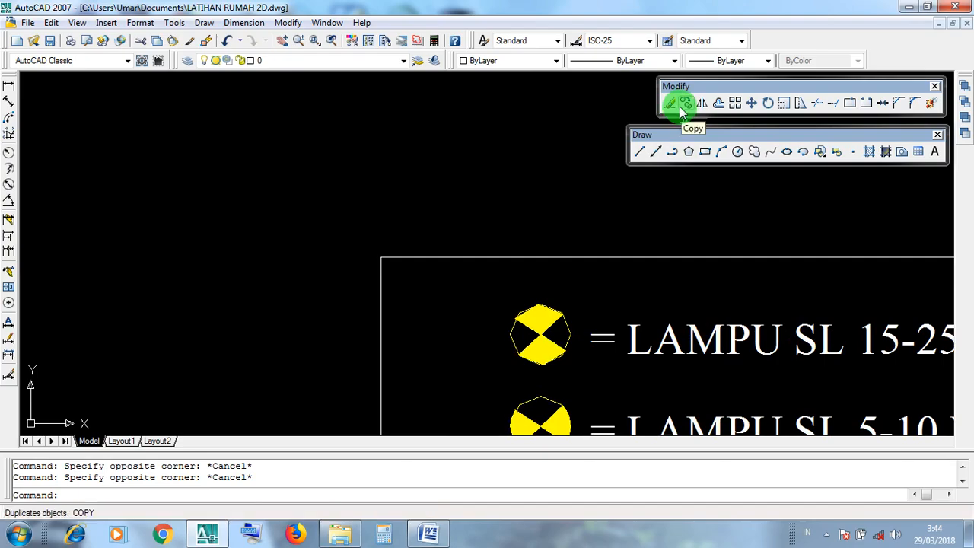
Step: Switch to Word and read the COPY document's instructions for duplicating objects
left_click(910, 7)
left_click(910, 8)
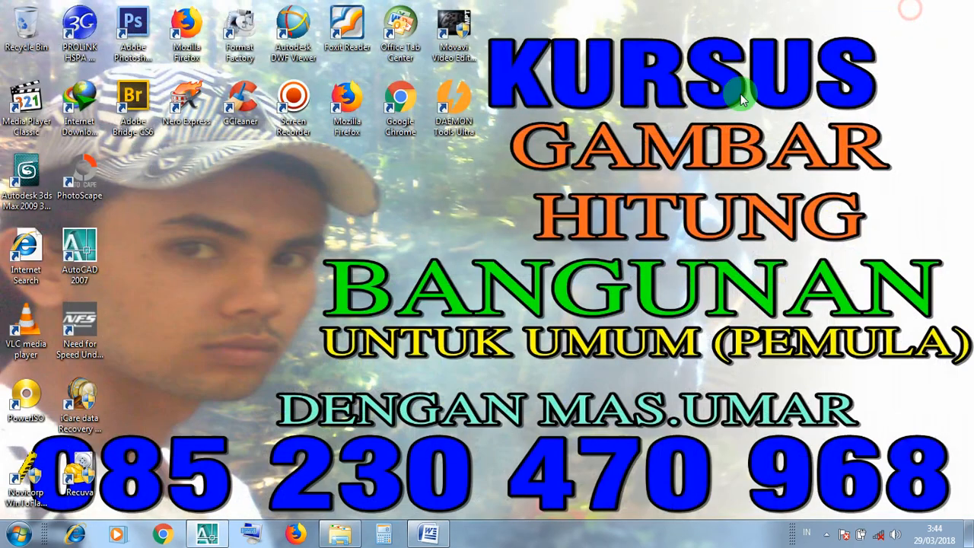
left_click(434, 534)
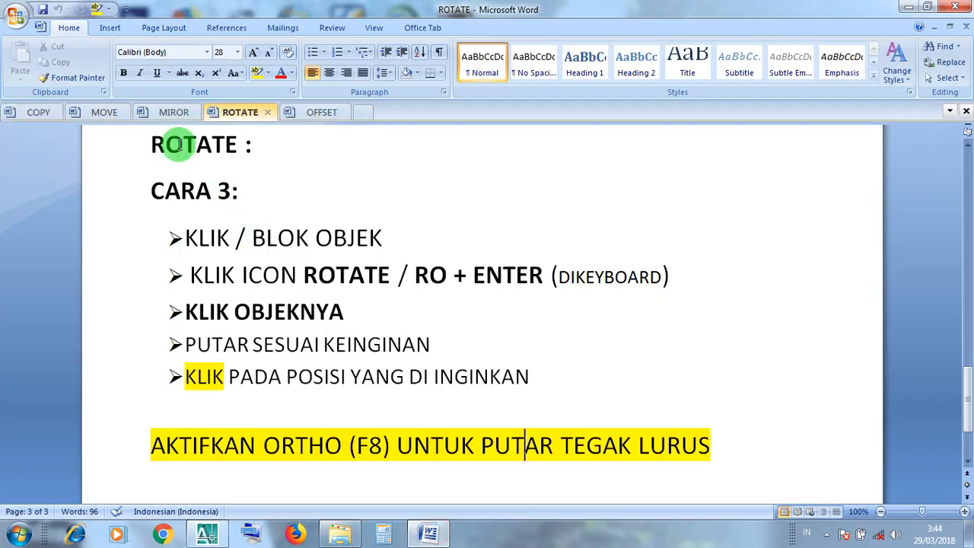
left_click(42, 112)
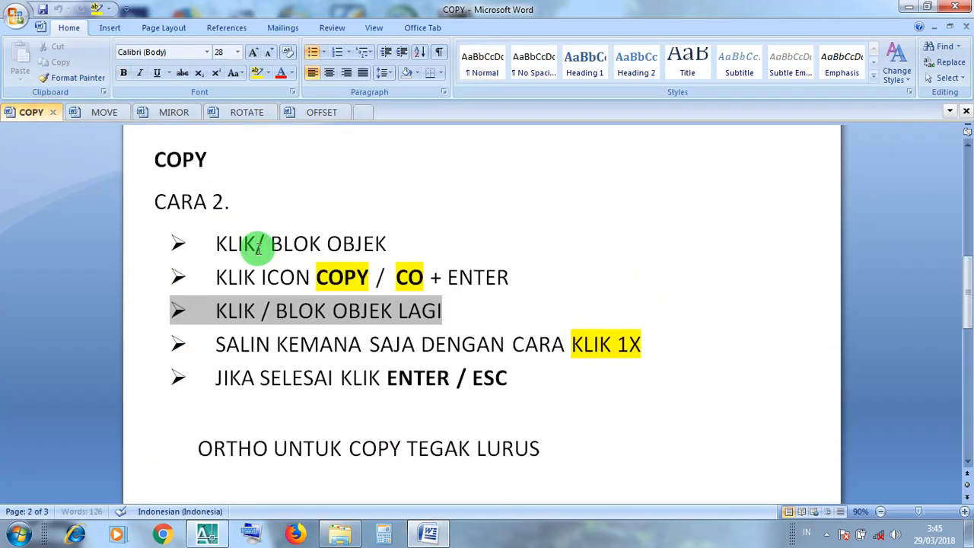
left_click_drag(381, 243, 240, 243)
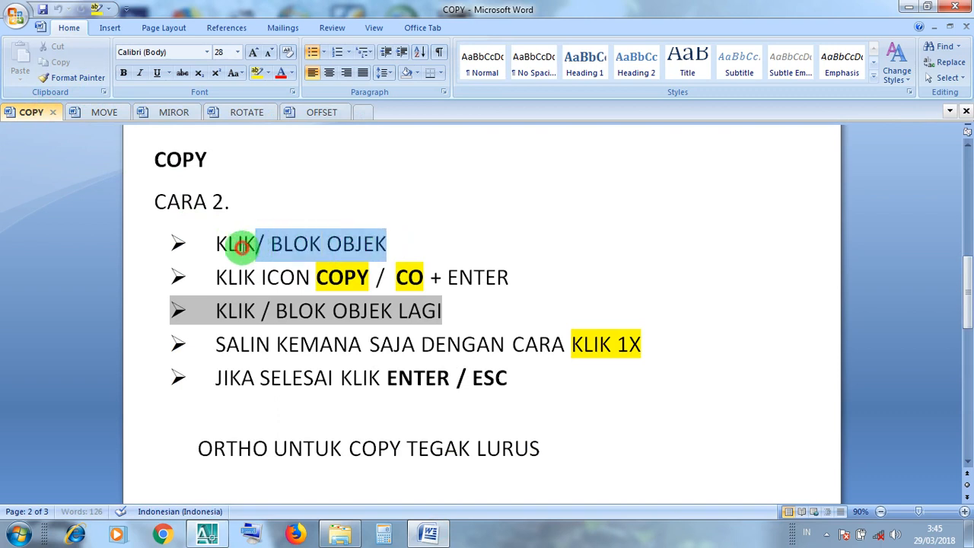
left_click(234, 244)
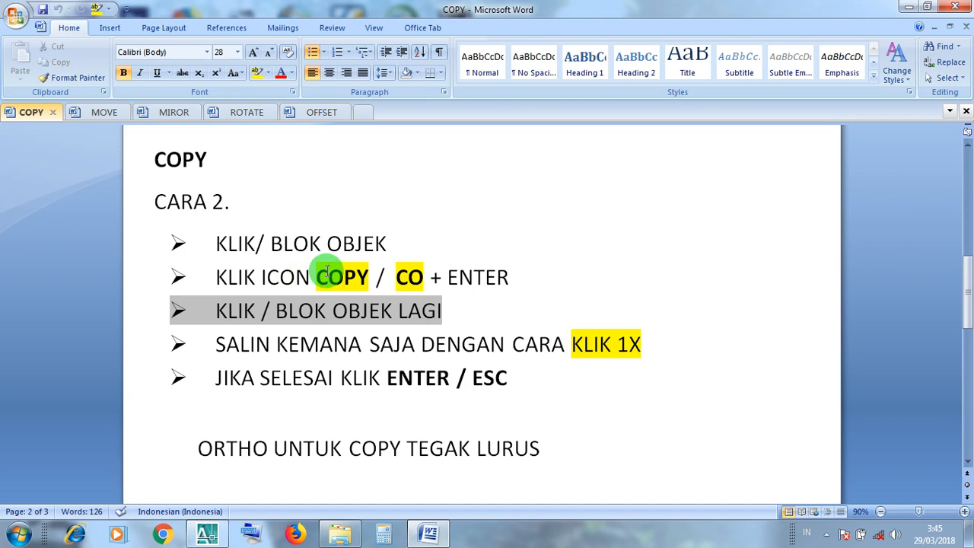
left_click(326, 274)
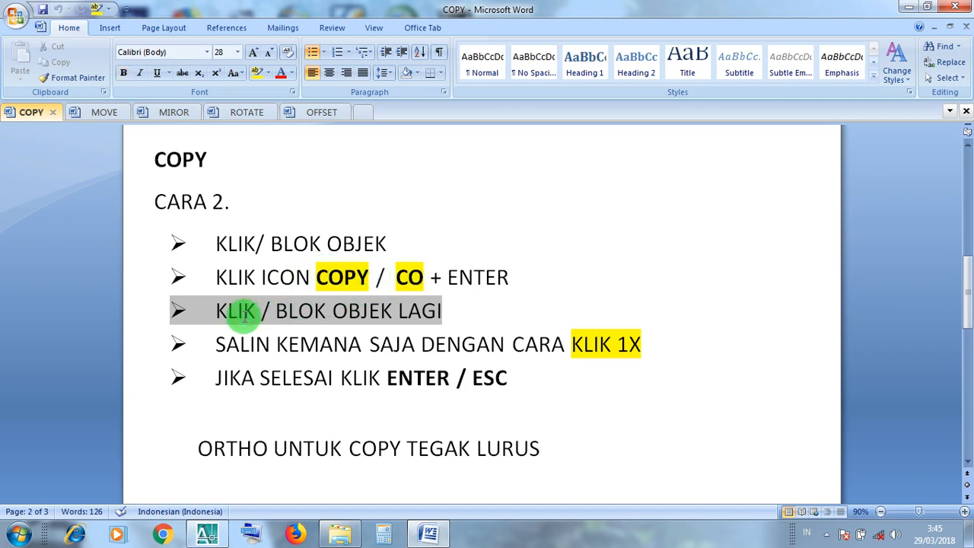
left_click(619, 356)
left_click(367, 384)
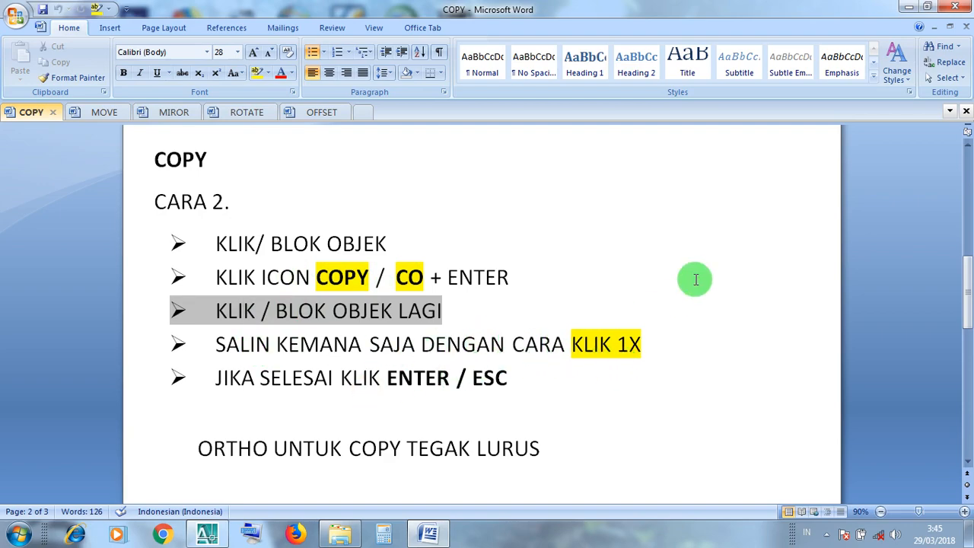
Step: Return to AutoCAD and turn Ortho mode off for free-direction copying
left_click(909, 9)
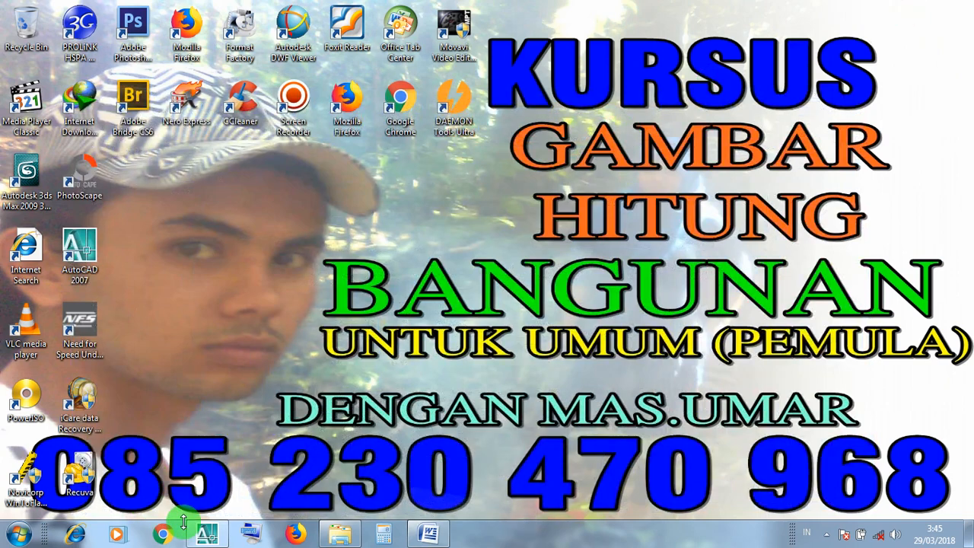
left_click(209, 533)
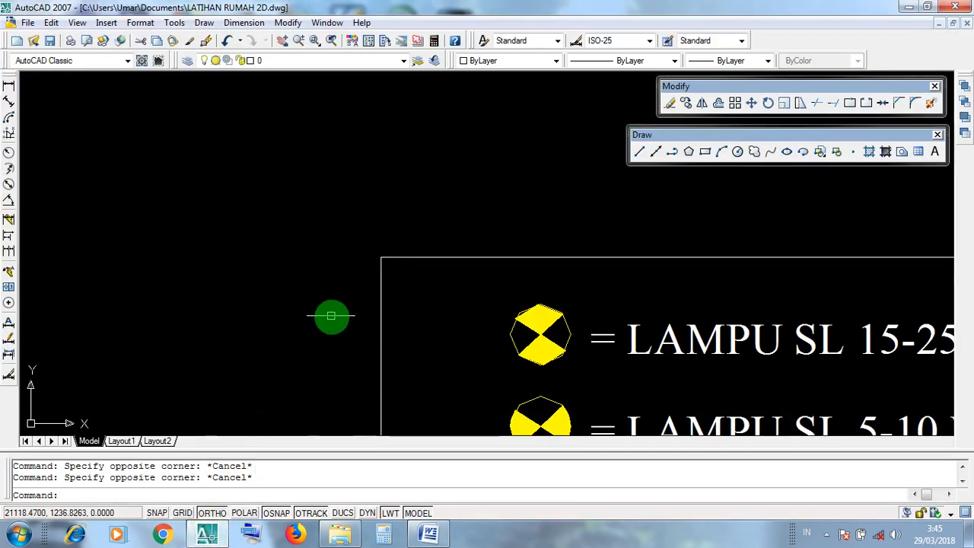
scroll(330, 315, "down", 1)
left_click(219, 514)
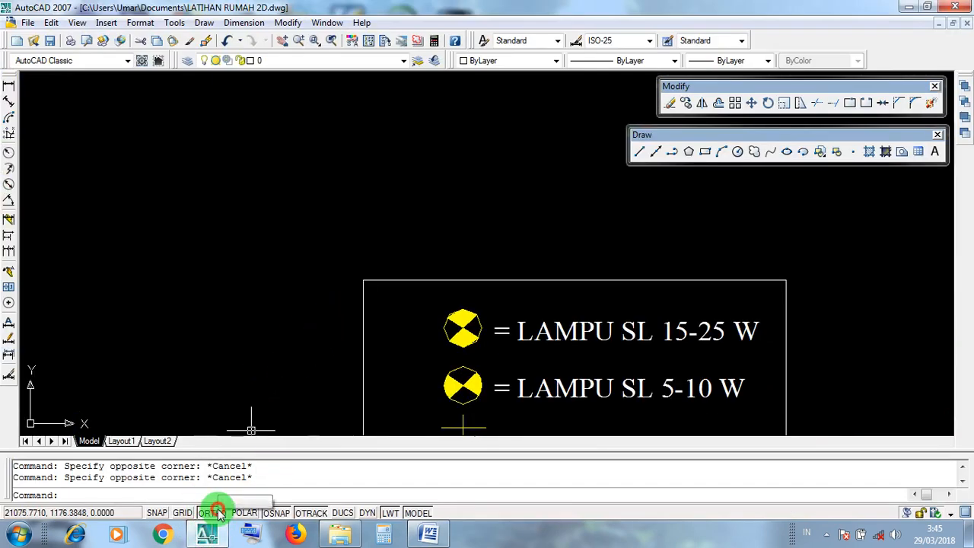
scroll(344, 380, "down", 2)
middle_click_drag(343, 381, 373, 253)
middle_click_drag(277, 395, 288, 364)
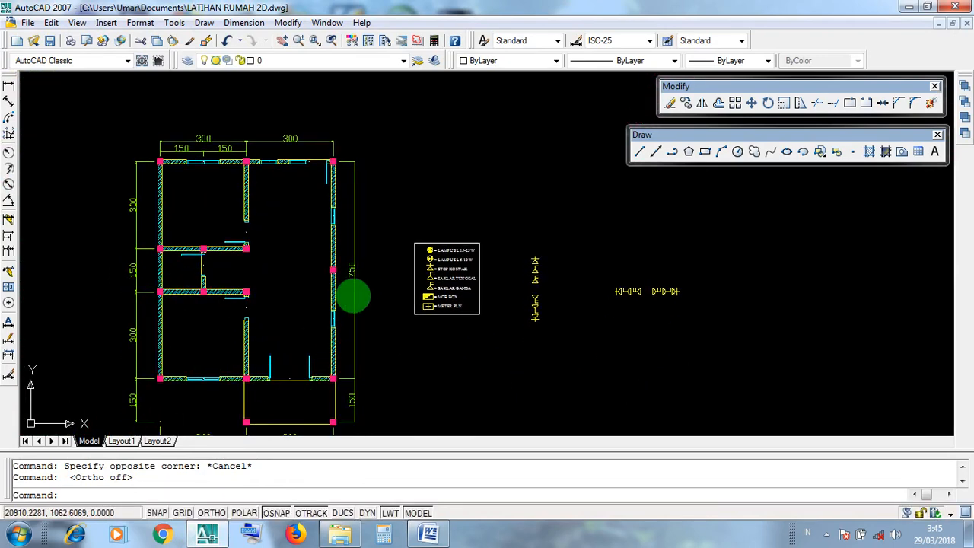
Step: Start copying the LAMPU SL 15-25 W symbol from the legend, using the symbol's centre as base point
scroll(426, 247, "up", 8)
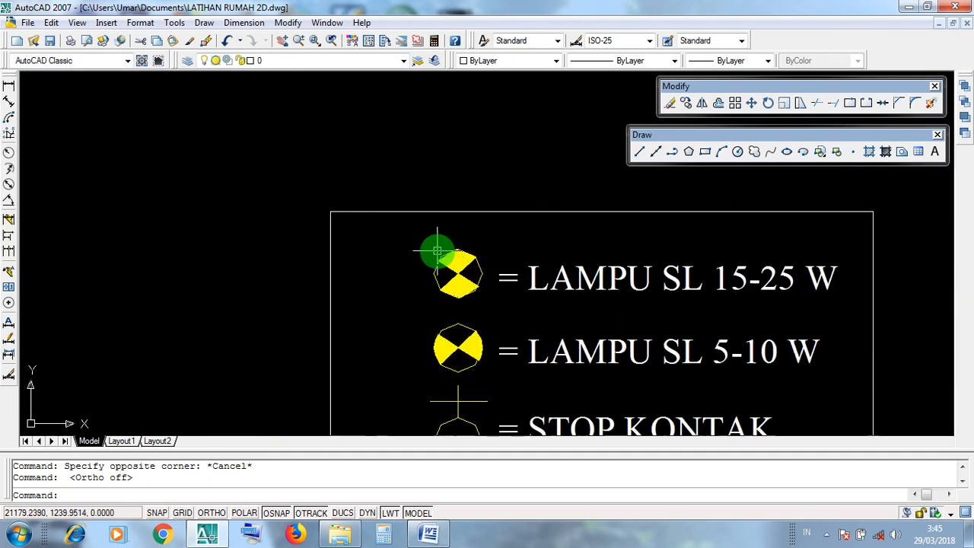
middle_click_drag(441, 256, 362, 332)
scroll(353, 328, "up", 2)
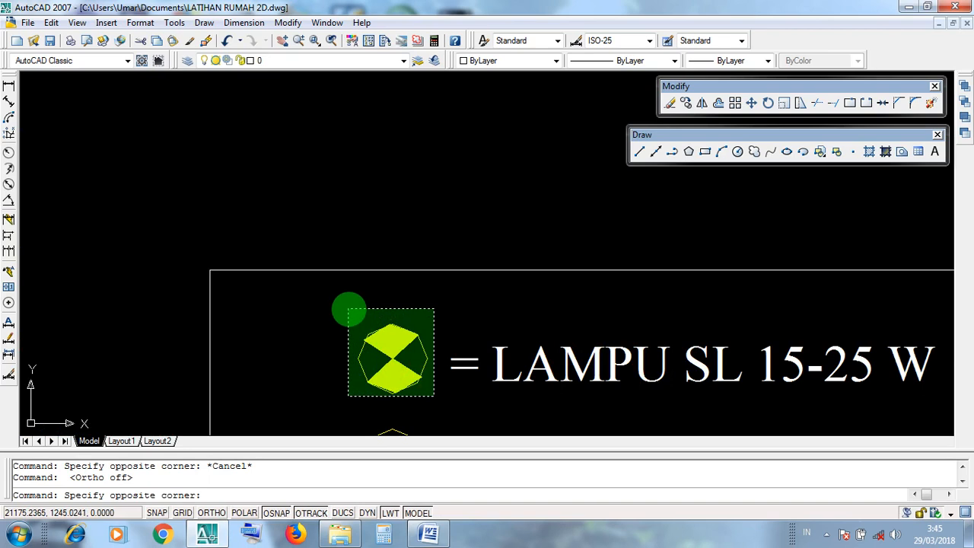
left_click(348, 306)
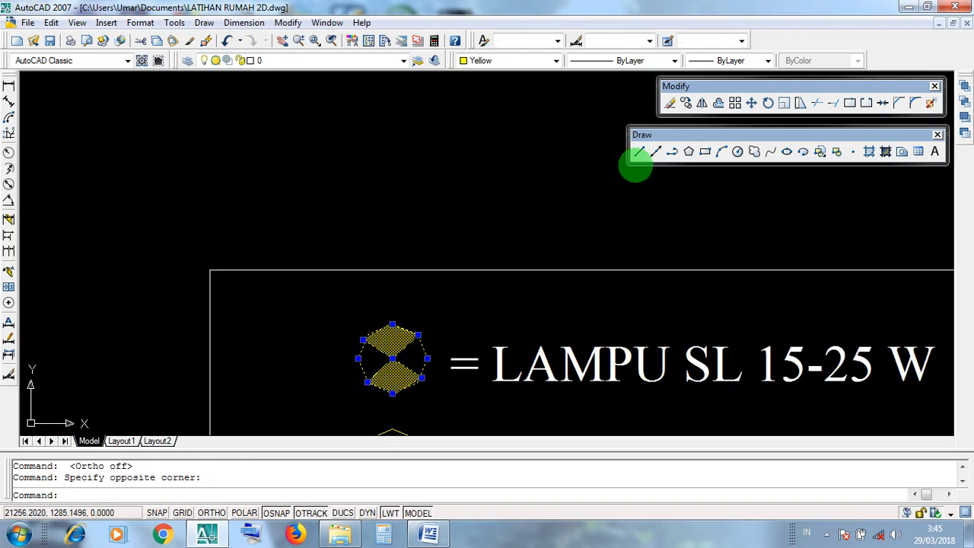
left_click(686, 104)
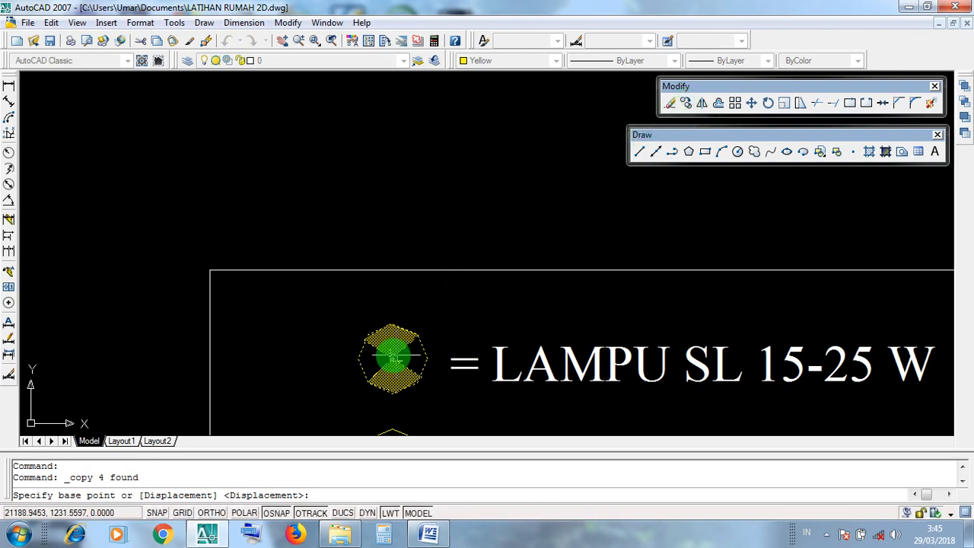
scroll(391, 359, "up", 3)
left_click(394, 351)
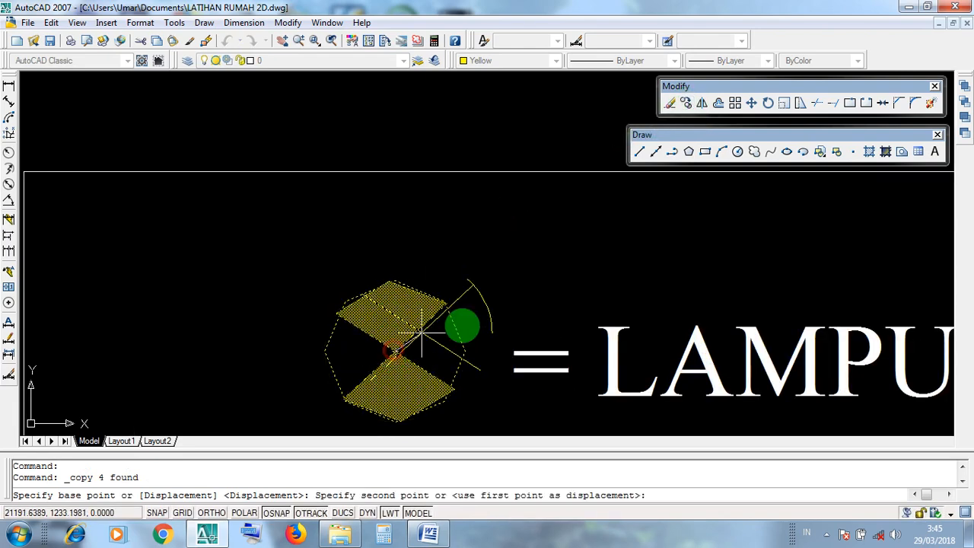
Step: Place lamp copies in the middle of the front porch and in the front room behind the double door
scroll(443, 345, "down", 5)
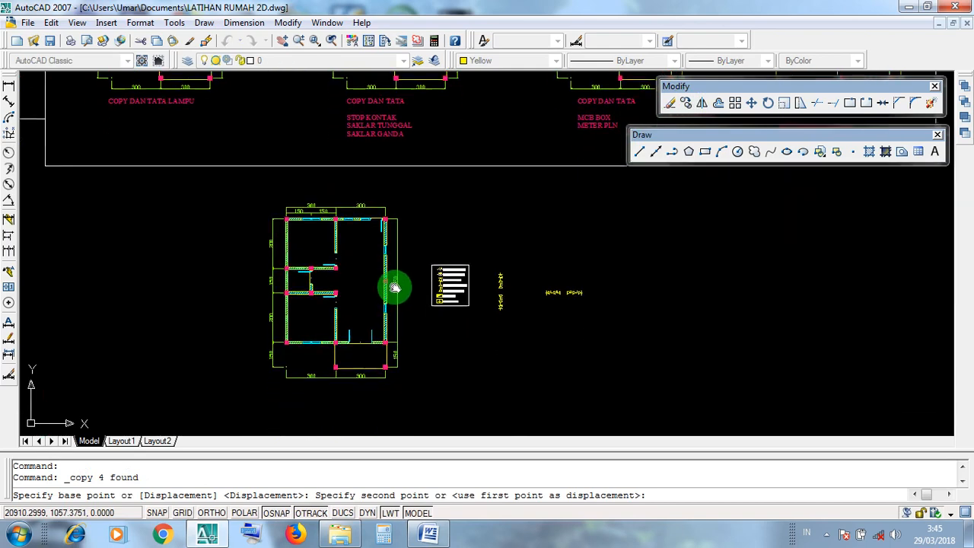
scroll(361, 343, "up", 6)
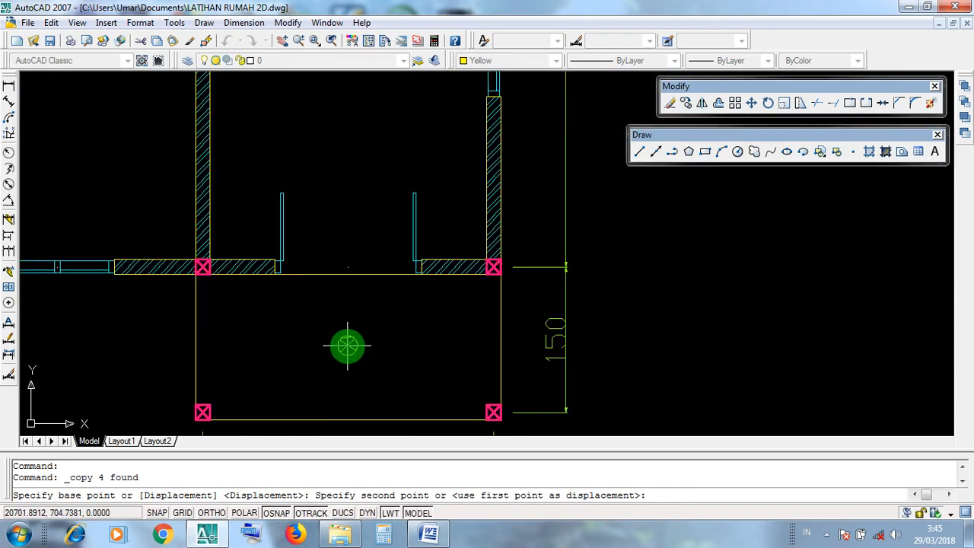
left_click(347, 344)
scroll(367, 370, "down", 4)
middle_click_drag(368, 323, 372, 414)
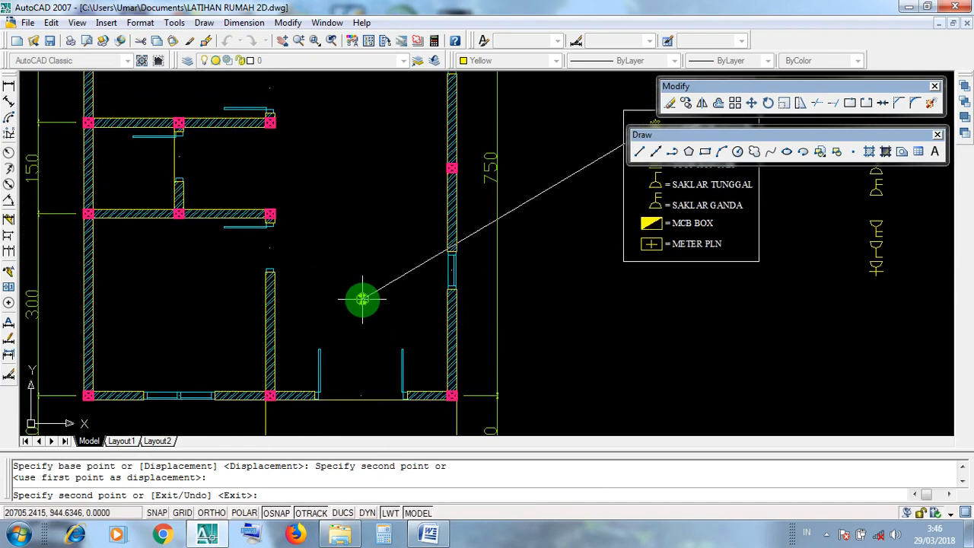
left_click(363, 299)
Step: Place lamp copies in the rear part of the large right-hand room and in the centre of the front-left bedroom
middle_click_drag(354, 271, 361, 341)
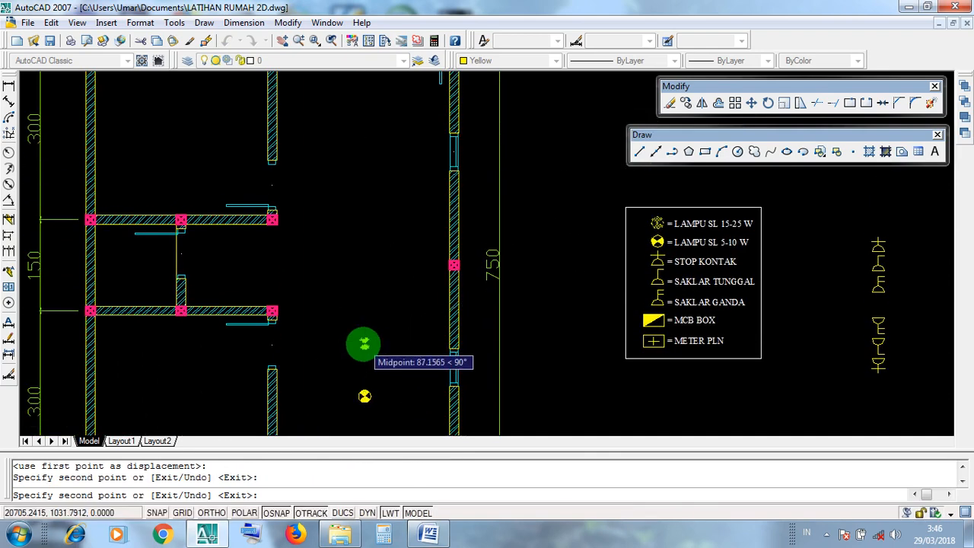
scroll(364, 344, "down", 2)
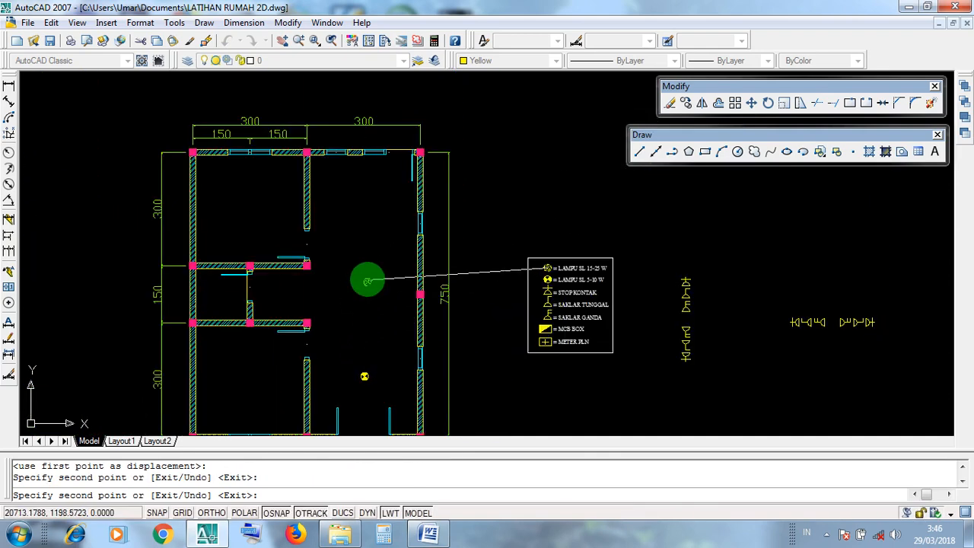
left_click(363, 226)
middle_click_drag(364, 355, 401, 315)
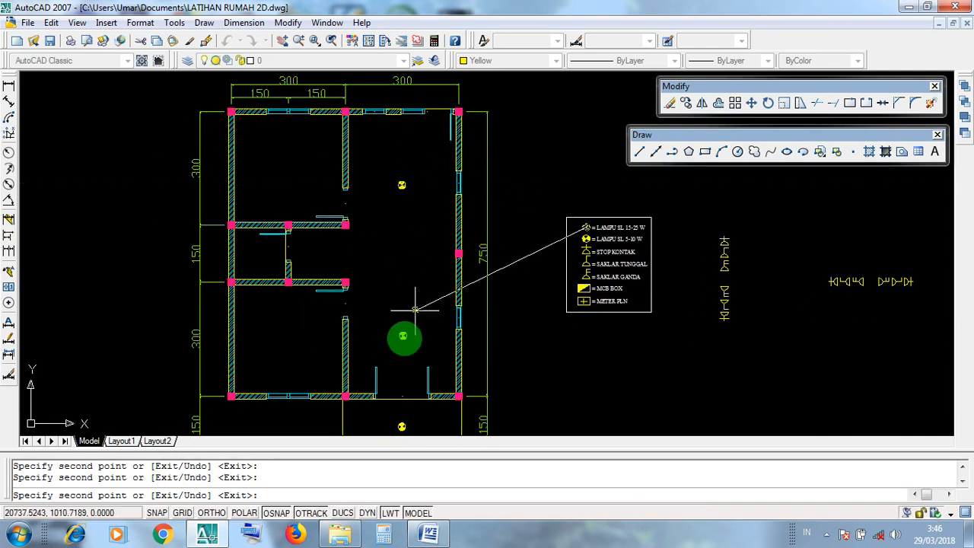
left_click(408, 185)
middle_click_drag(397, 300, 455, 288)
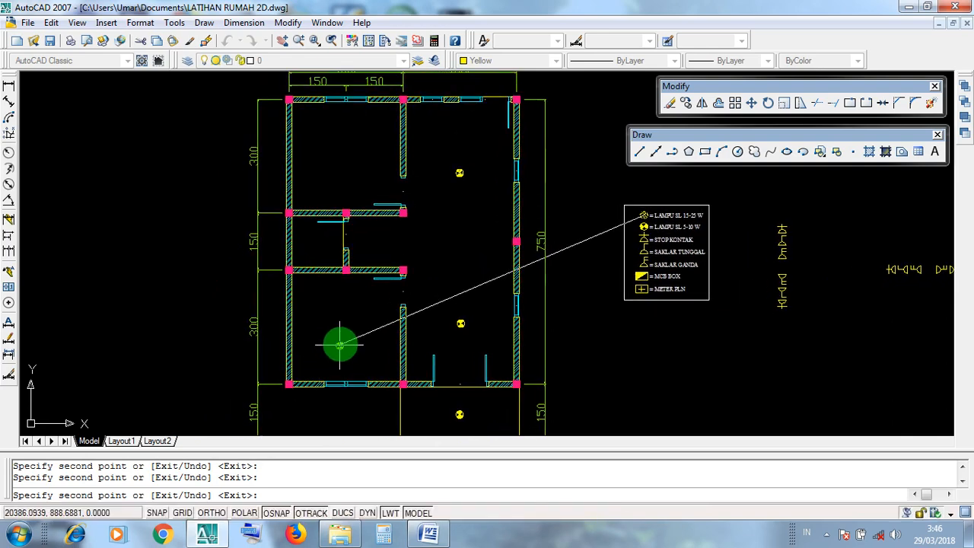
scroll(341, 344, "up", 1)
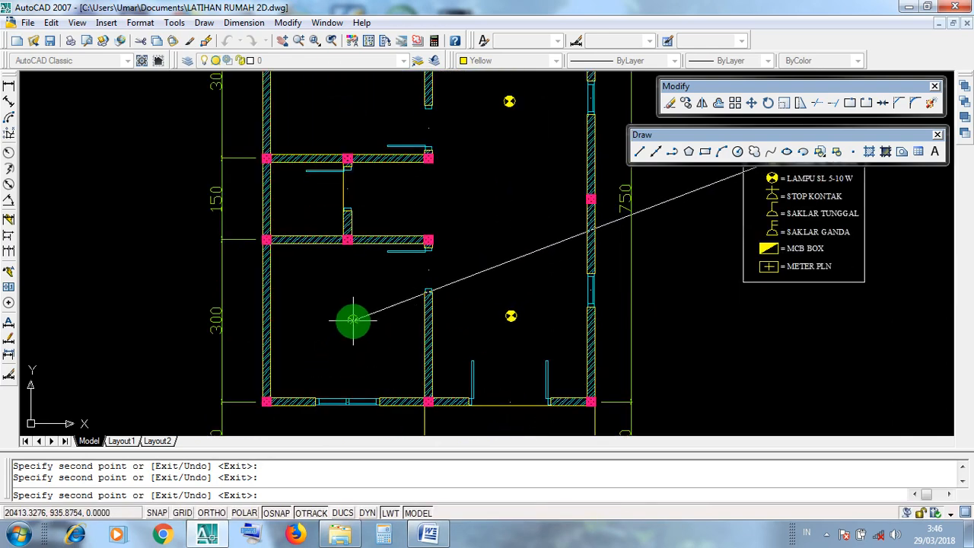
left_click(352, 320)
middle_click_drag(356, 268, 365, 431)
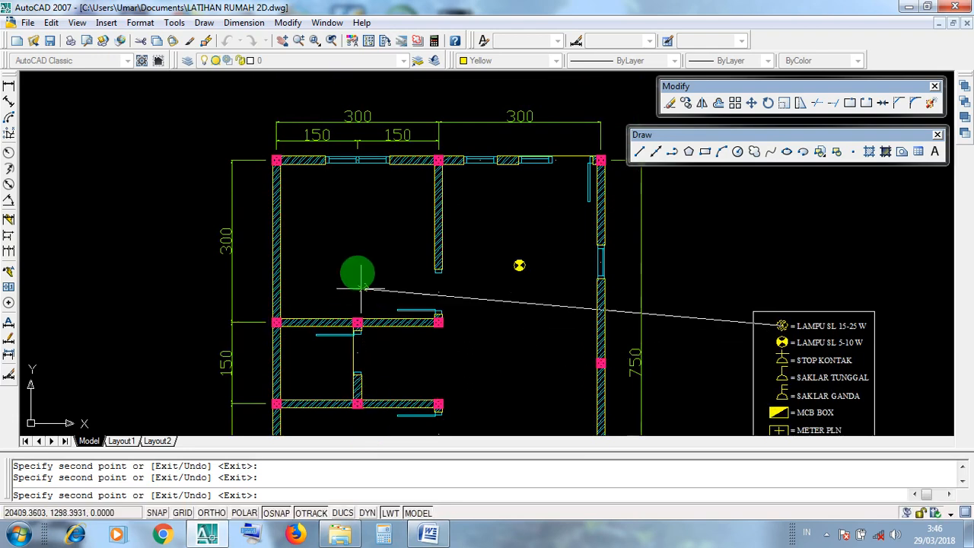
Step: Place the last LAMPU SL 15-25 W copy in the centre of the rear-left bedroom and finish copying
left_click(358, 242)
scroll(381, 244, "down", 2)
middle_click_drag(435, 315, 359, 239)
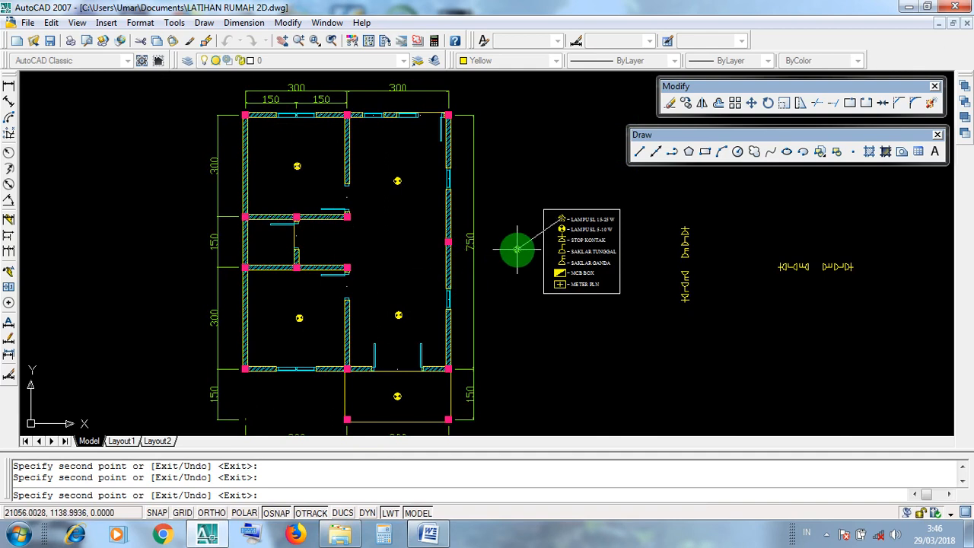
key("Return")
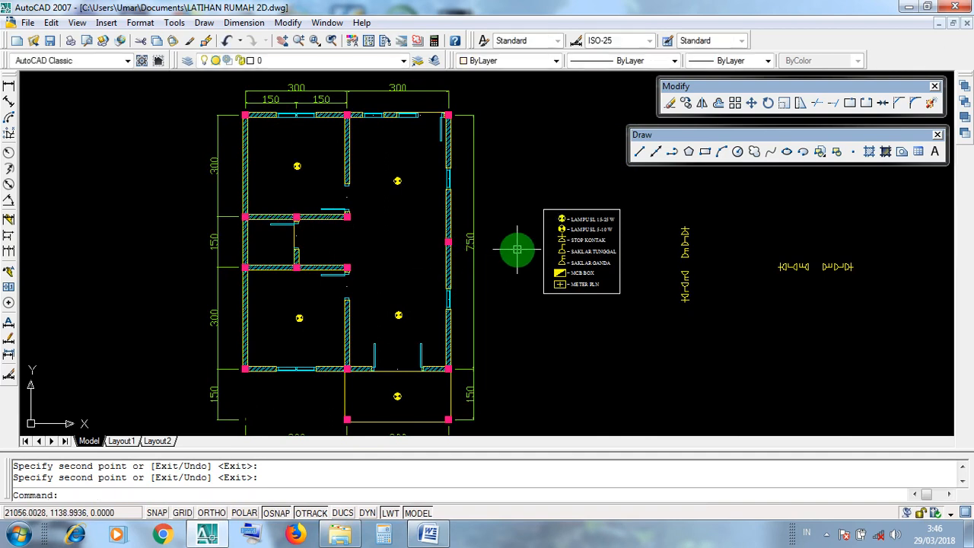
Step: Start copying the LAMPU SL 5-10 W symbol from the legend, using the symbol's centre as base point
scroll(272, 250, "up", 3)
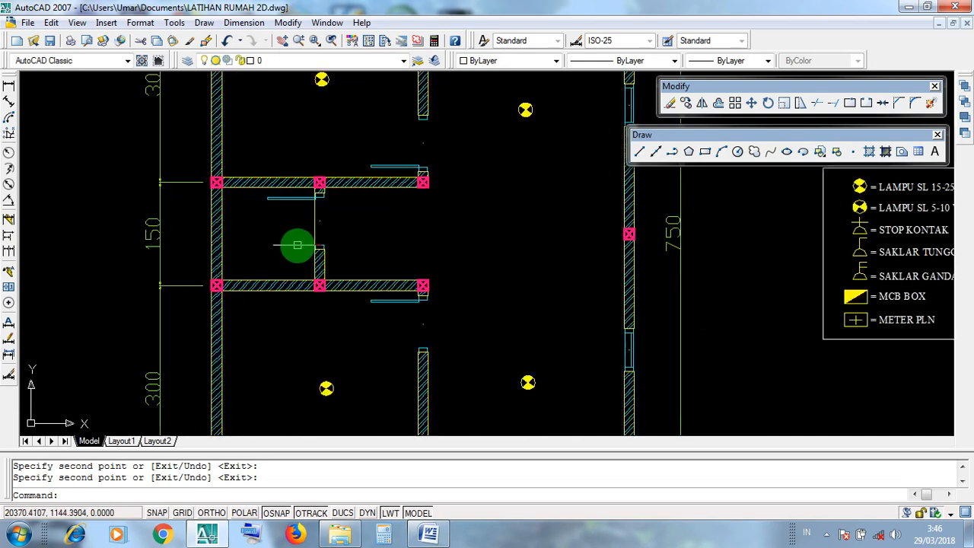
middle_click_drag(652, 297, 286, 363)
scroll(550, 279, "up", 5)
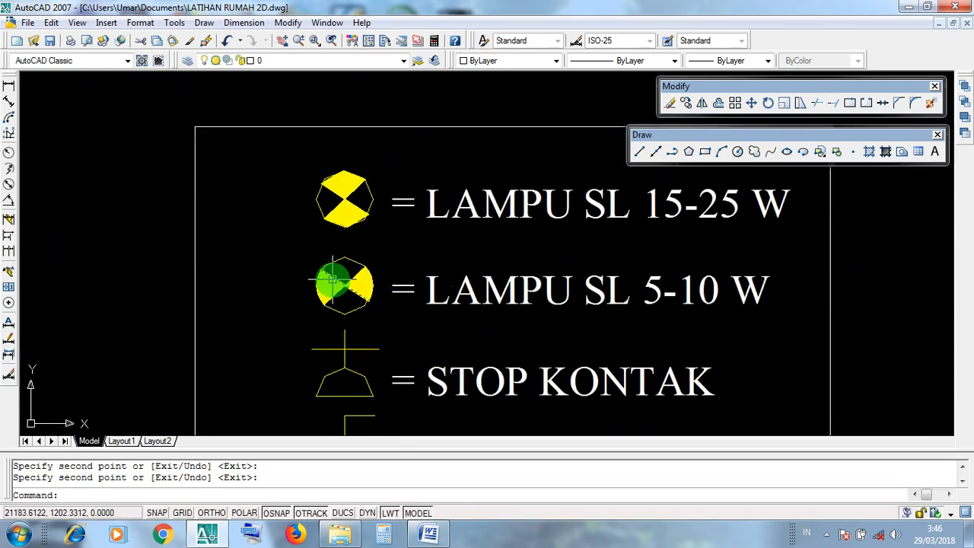
scroll(333, 280, "up", 1)
left_click(299, 235)
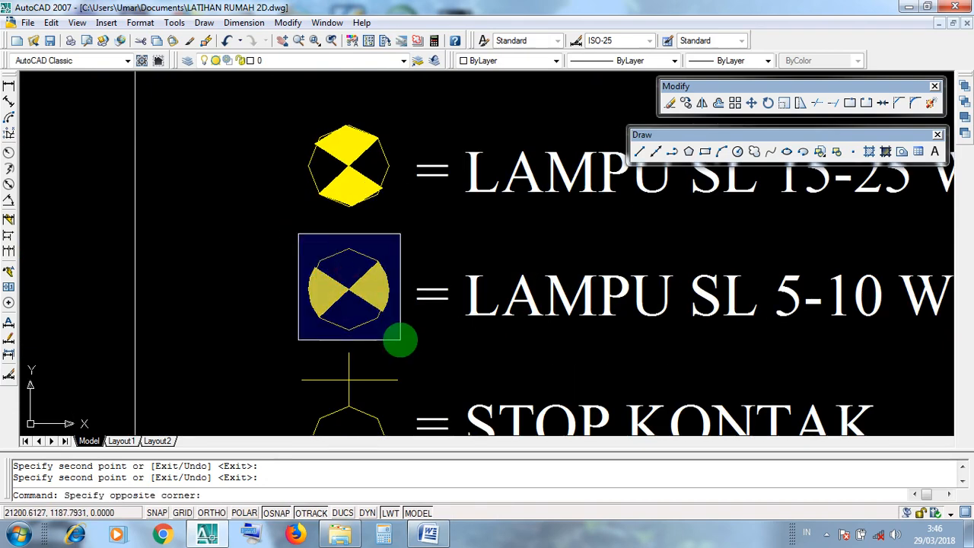
left_click(399, 340)
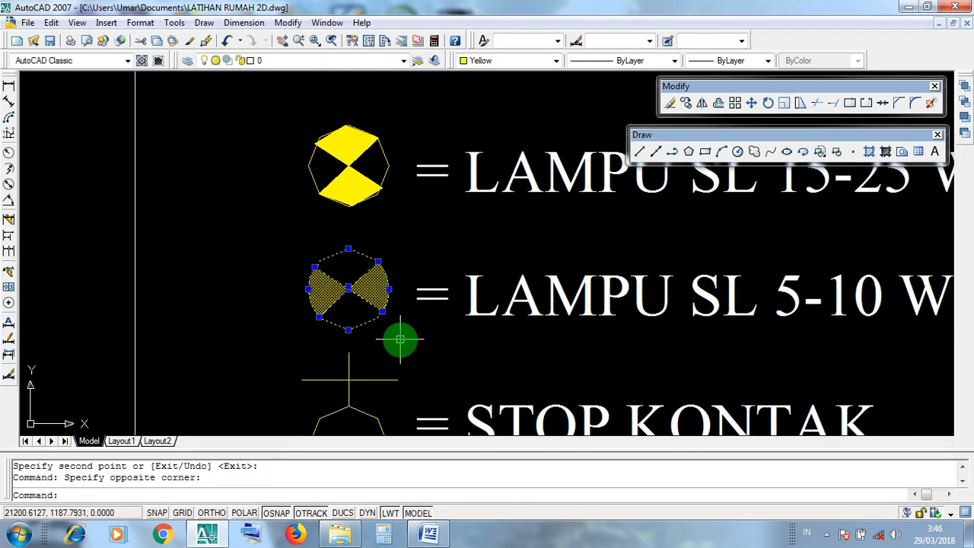
left_click(687, 104)
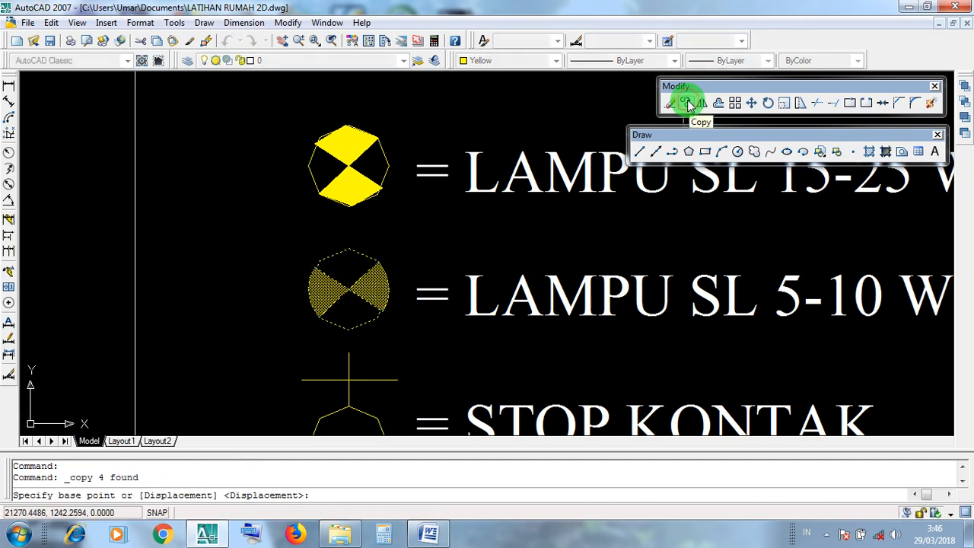
left_click(349, 289)
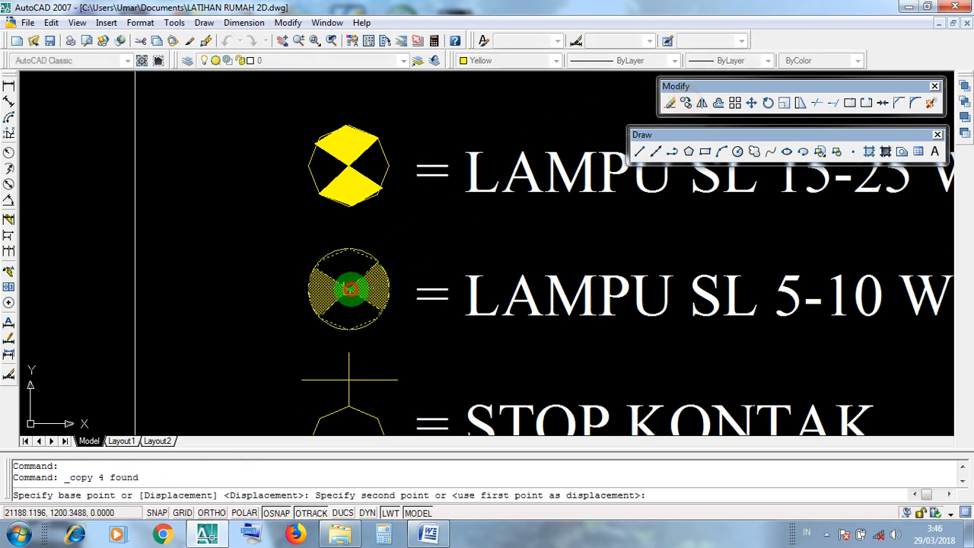
Step: Place the LAMPU SL 5-10 W copy in the centre of the small room between the two left-hand bedrooms and finish copying
scroll(496, 283, "down", 8)
middle_click_drag(395, 325, 542, 292)
middle_click_drag(307, 278, 499, 284)
scroll(253, 285, "up", 4)
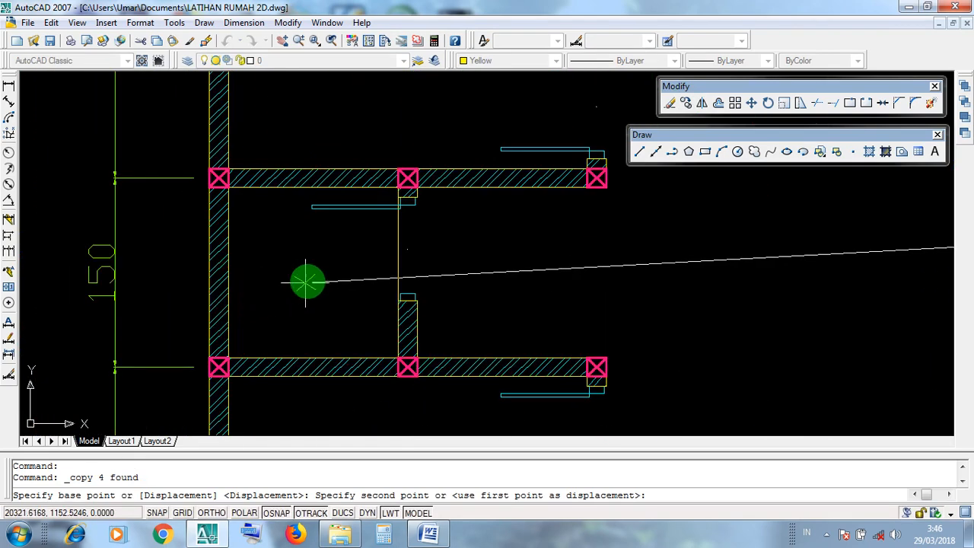
scroll(306, 281, "up", 2)
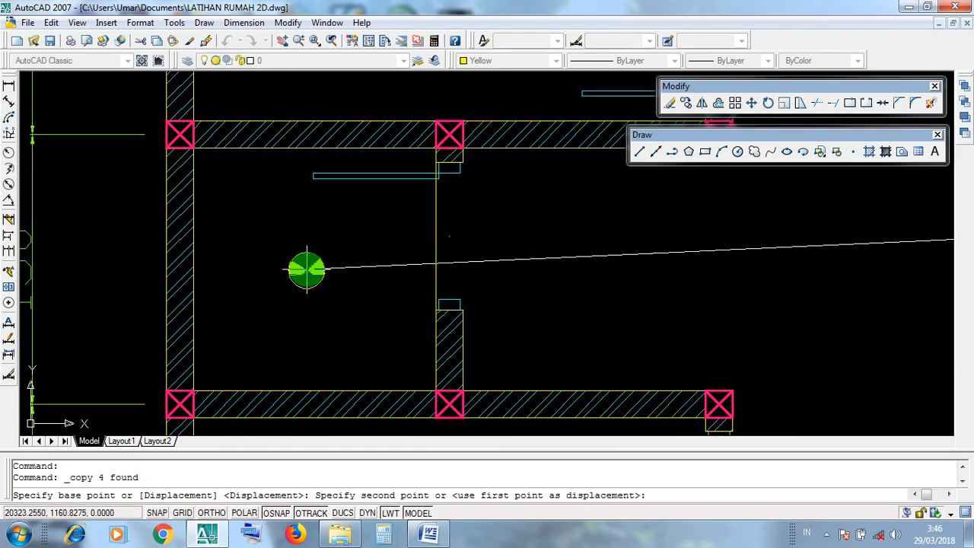
left_click(306, 267)
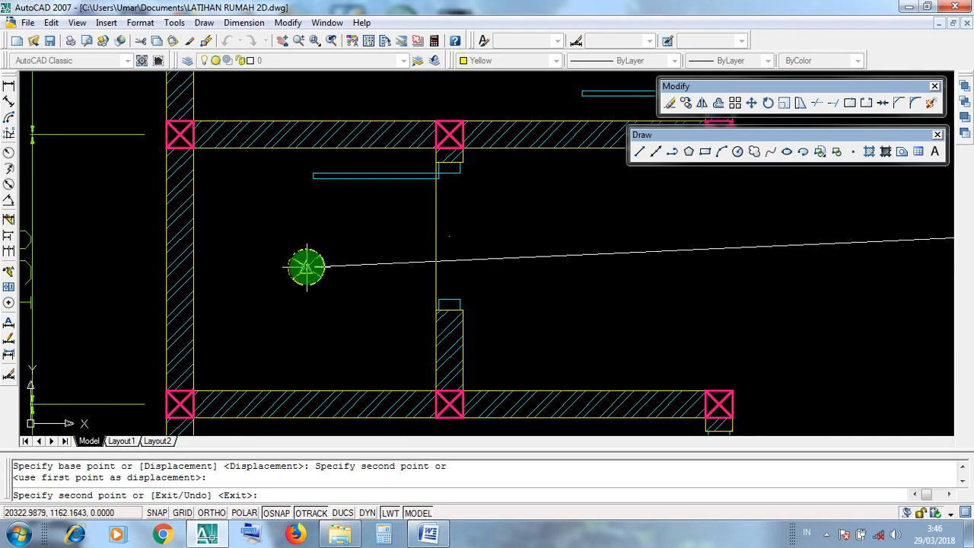
scroll(307, 266, "down", 2)
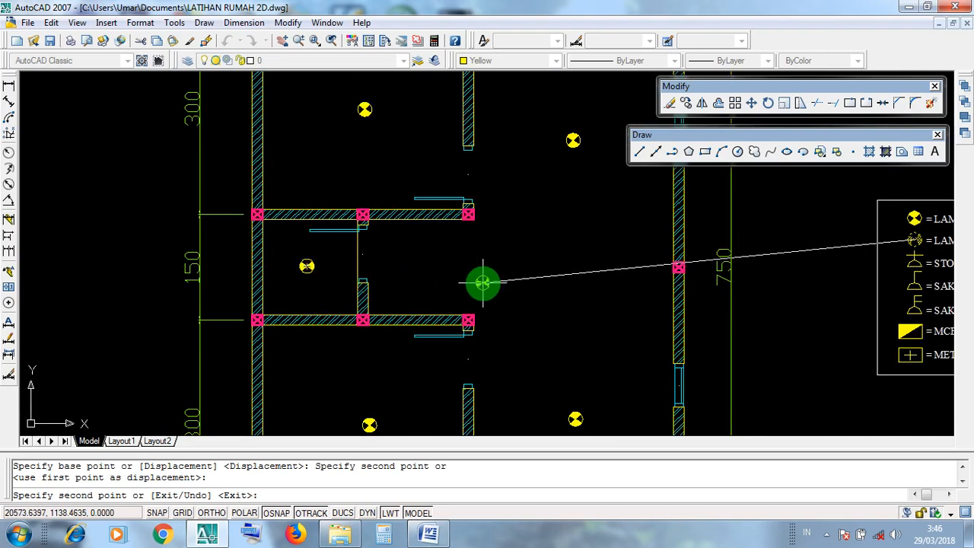
key("Return")
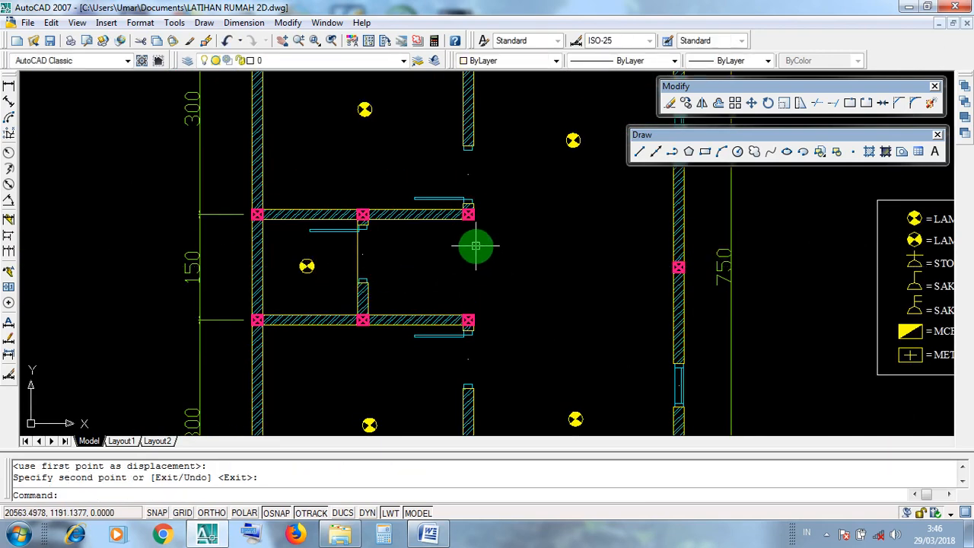
Step: Review the reference plan captioned COPY DAN TATA and read which symbols it lists for placement
scroll(491, 231, "down", 4)
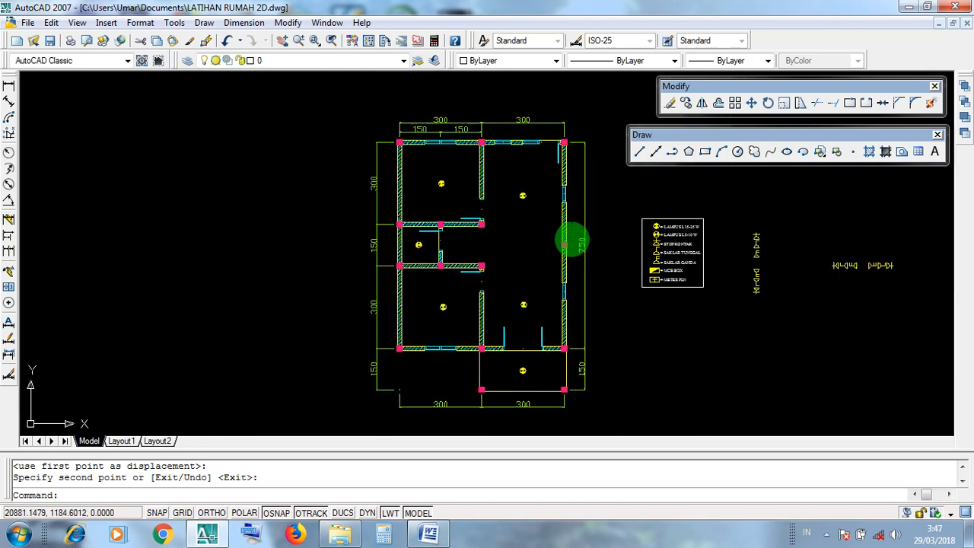
scroll(499, 251, "down", 5)
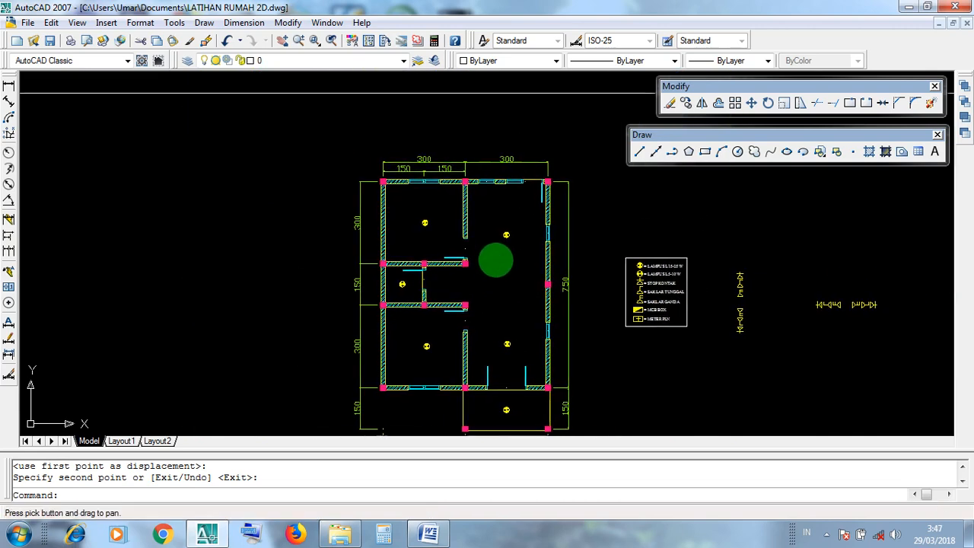
middle_click_drag(503, 237, 507, 371)
scroll(356, 219, "up", 6)
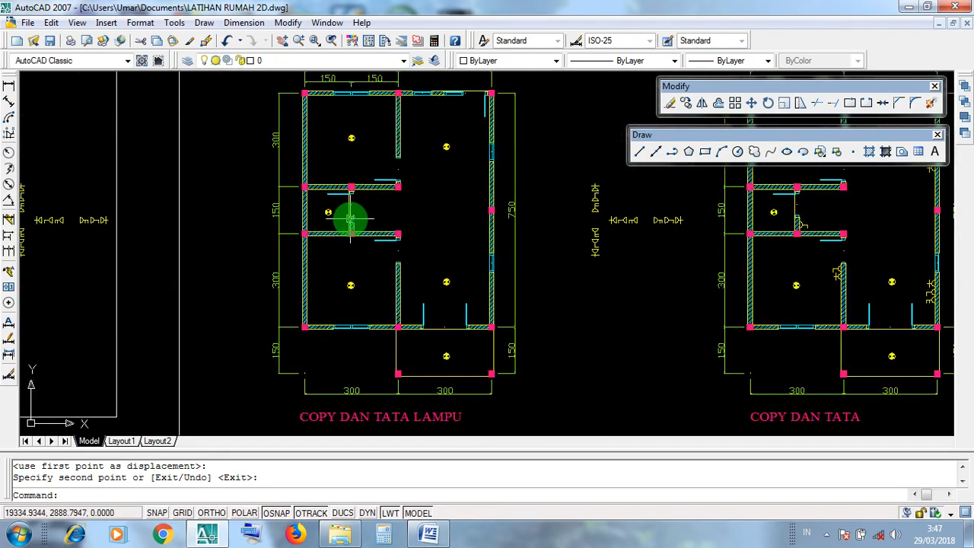
mouse_move(462, 223)
middle_mouse_down()
mouse_move(343, 226)
mouse_move(166, 185)
middle_mouse_up()
middle_click_drag(385, 278, 313, 215)
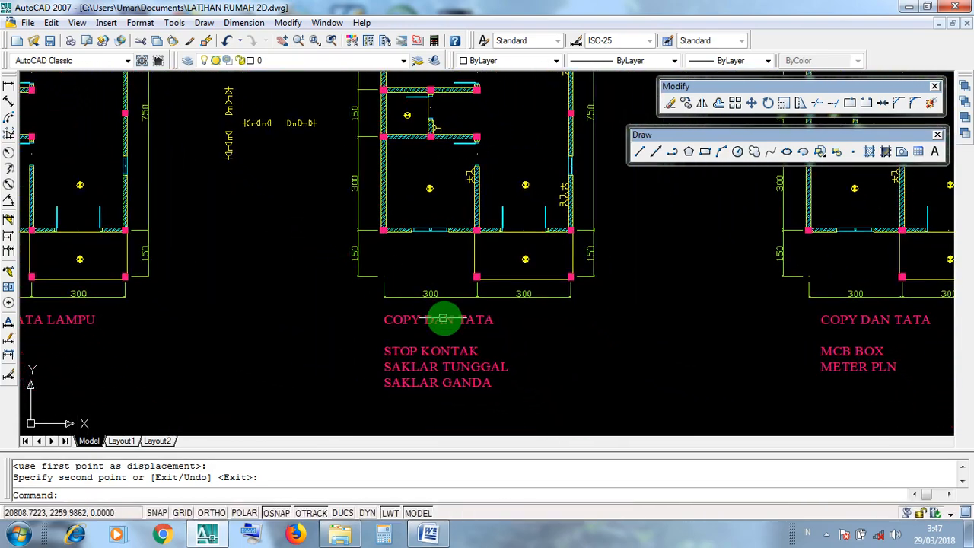
scroll(449, 318, "up", 4)
middle_click_drag(508, 341, 468, 286)
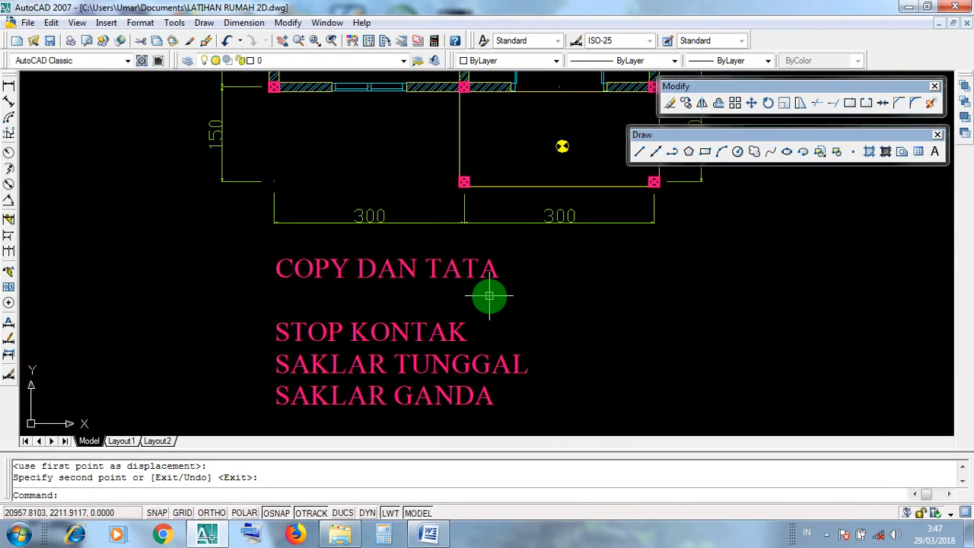
left_click(257, 307)
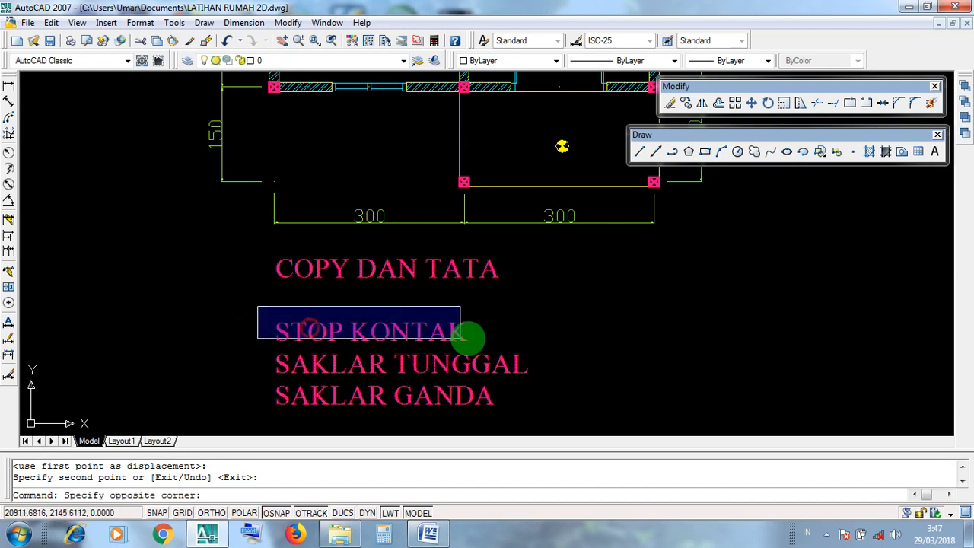
left_click(315, 298)
left_click(246, 335)
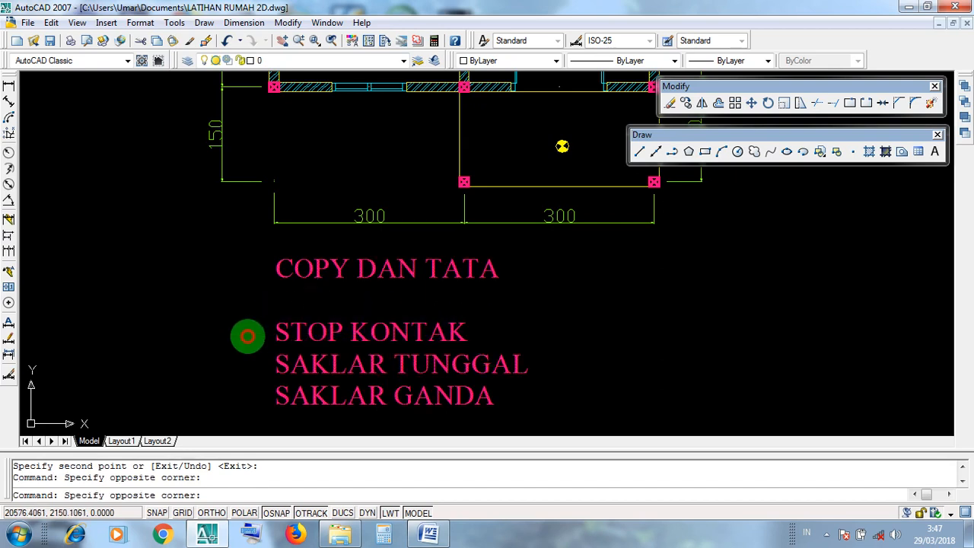
left_click(555, 376)
left_click(255, 378)
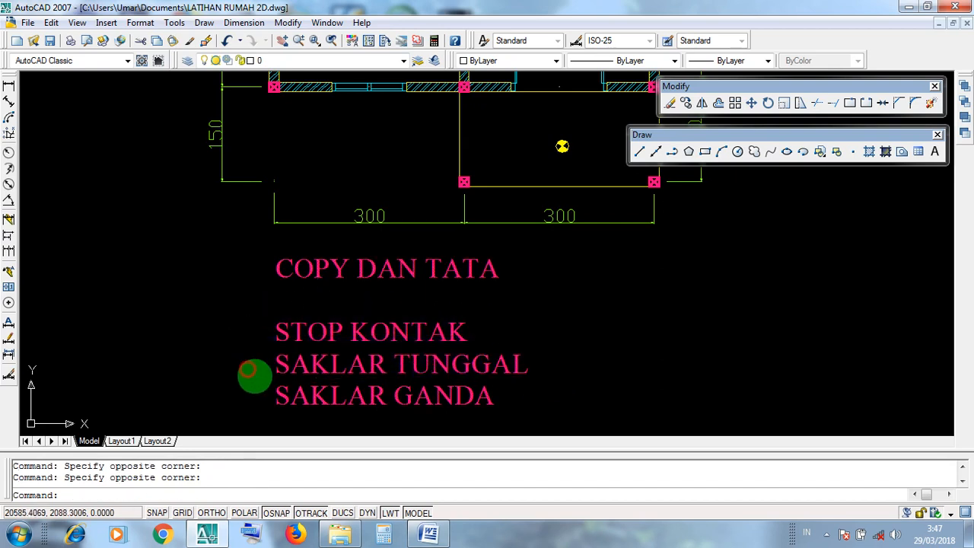
left_click(255, 402)
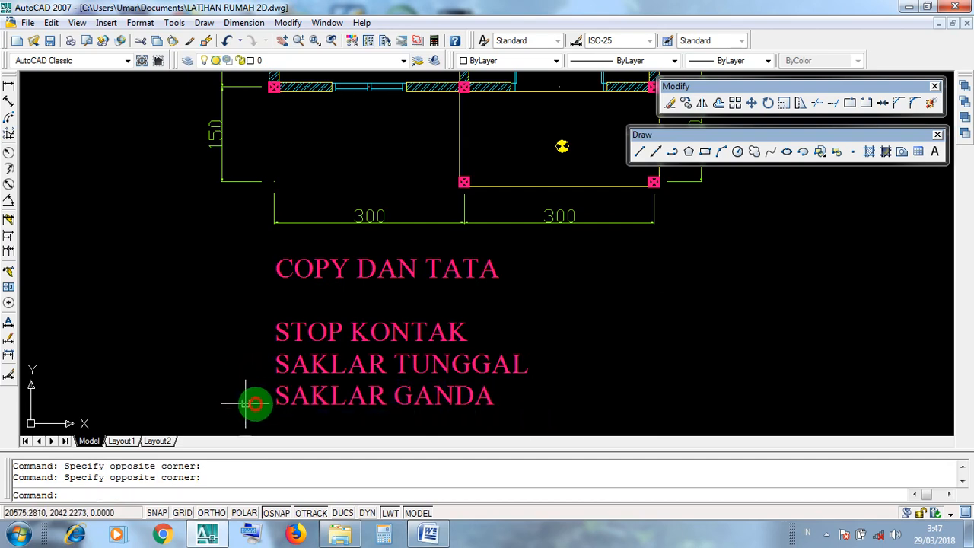
Step: Examine the switch and socket symbols on the wall beside the front-left bedroom door in the reference plan
scroll(331, 403, "down", 4)
scroll(350, 225, "up", 4)
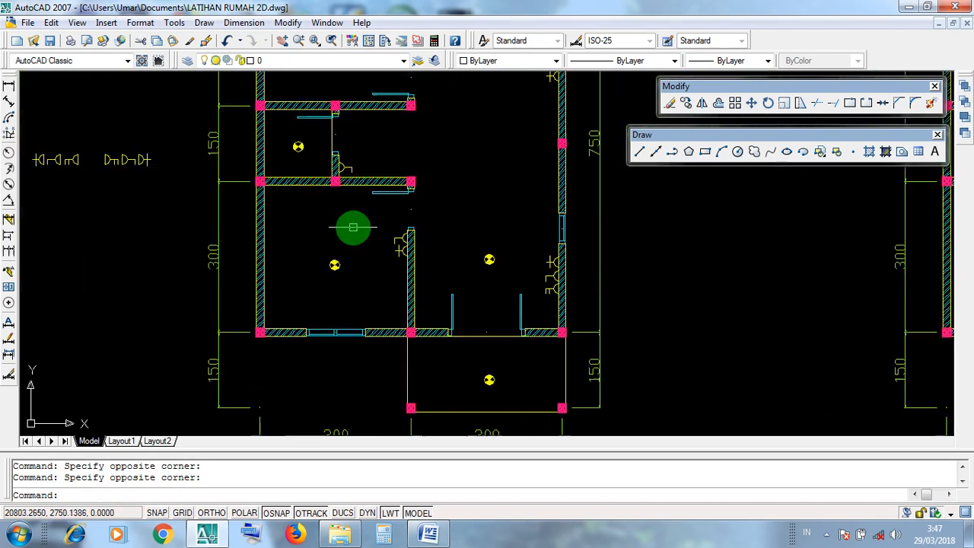
scroll(353, 227, "up", 3)
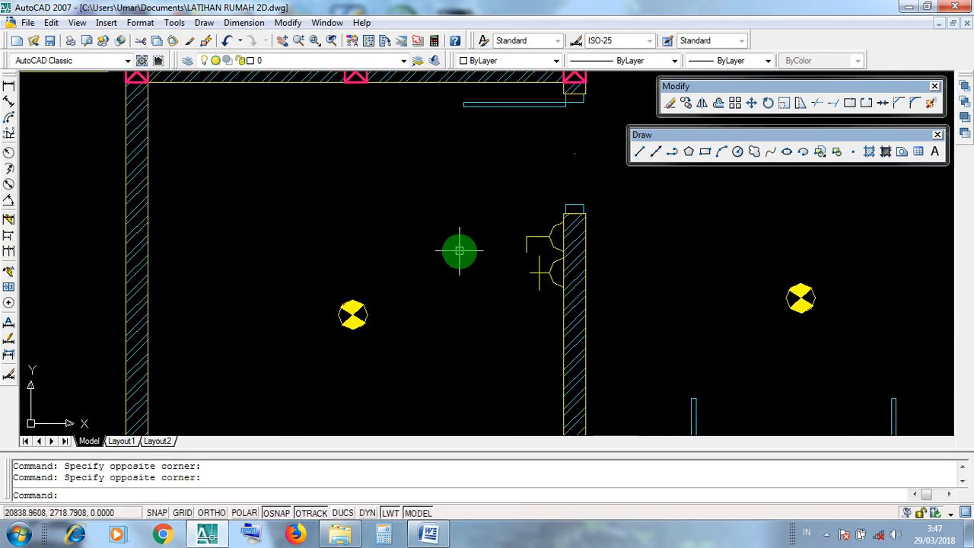
scroll(460, 251, "down", 2)
scroll(463, 283, "up", 2)
left_click(491, 203)
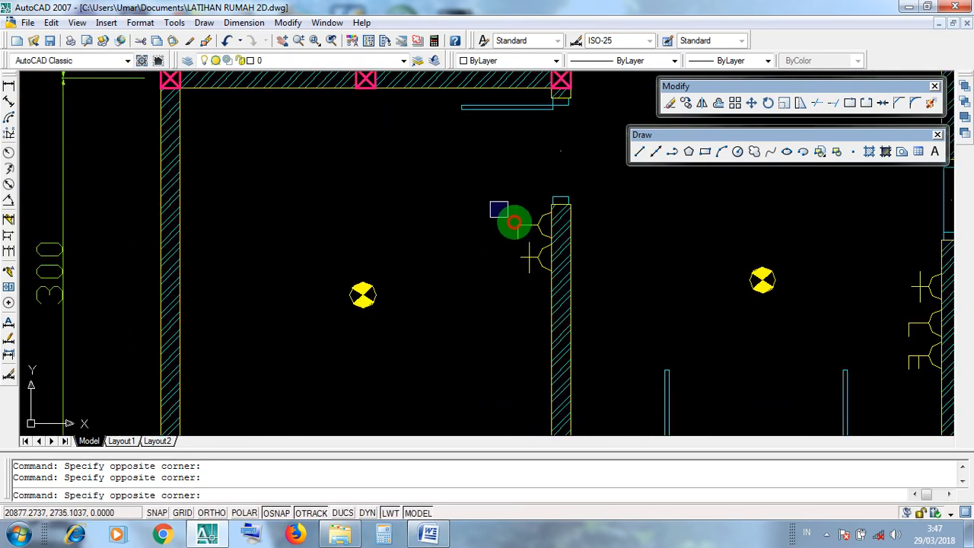
scroll(570, 236, "up", 2)
left_click(564, 245)
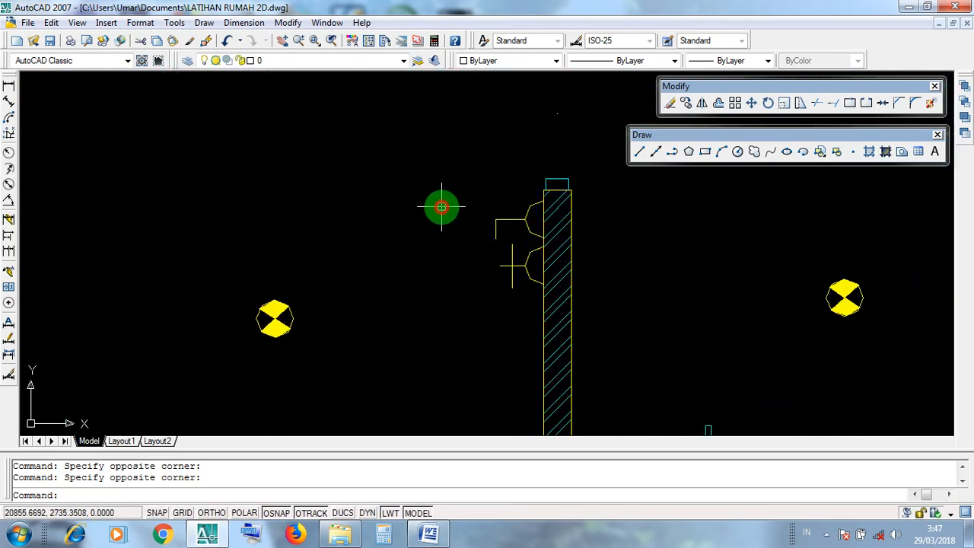
left_click(478, 242)
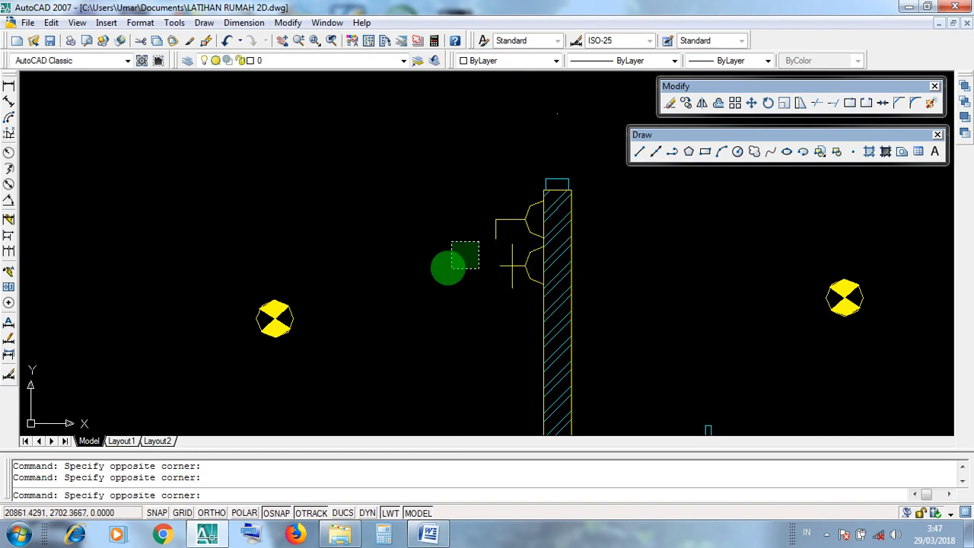
left_click(439, 265)
scroll(528, 210, "up", 3)
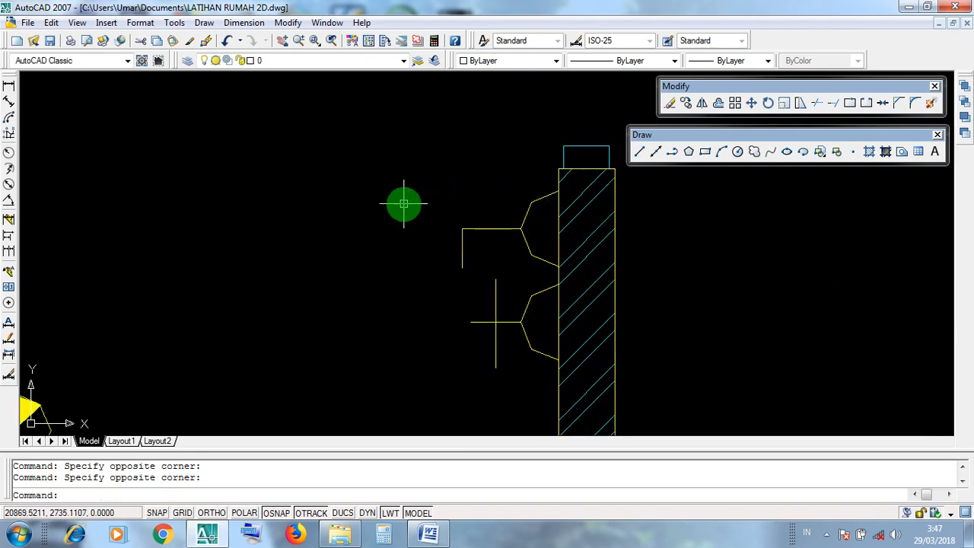
Step: Examine the front-left bedroom's lamp and how its switch and socket symbols are oriented and spaced against the wall face
scroll(487, 269, "down", 4)
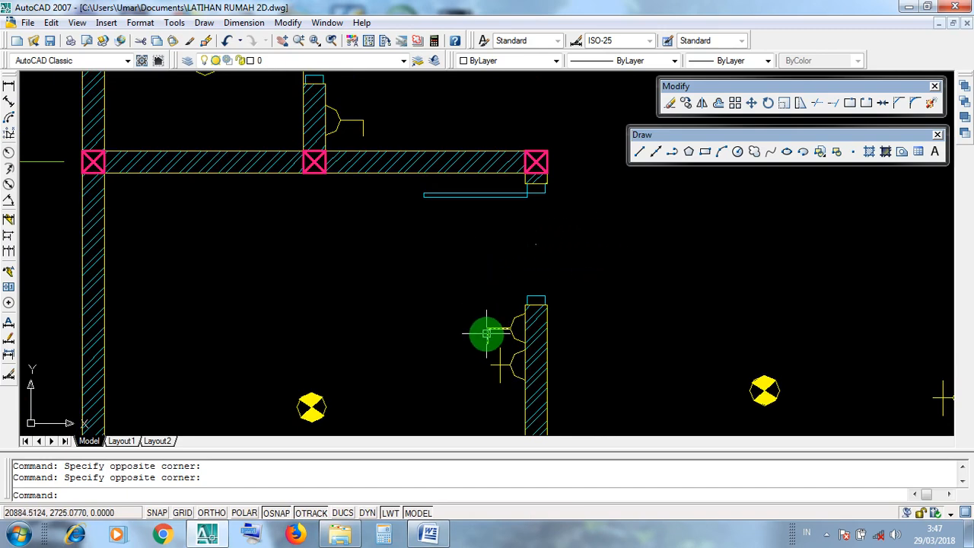
middle_click_drag(285, 355, 330, 312)
left_click(319, 322)
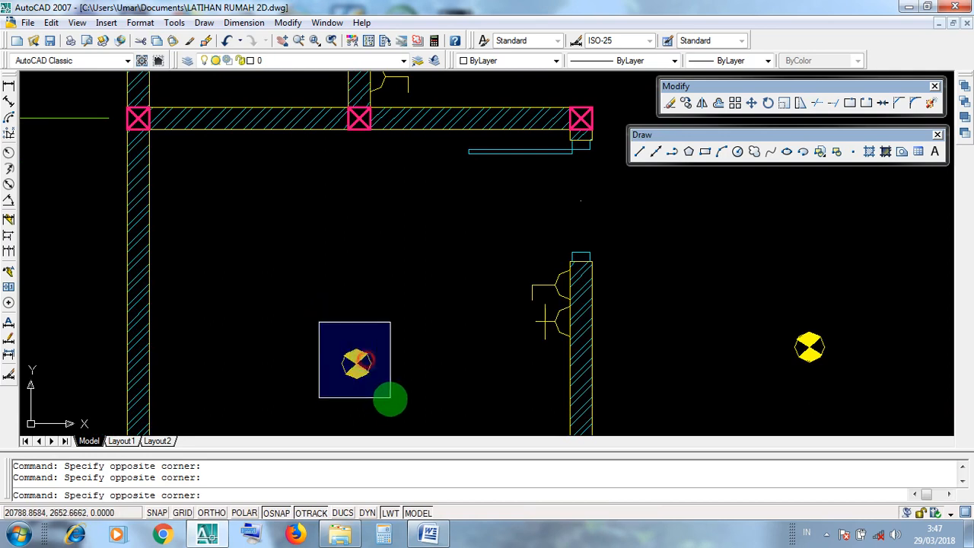
left_click(353, 300)
scroll(522, 327, "up", 3)
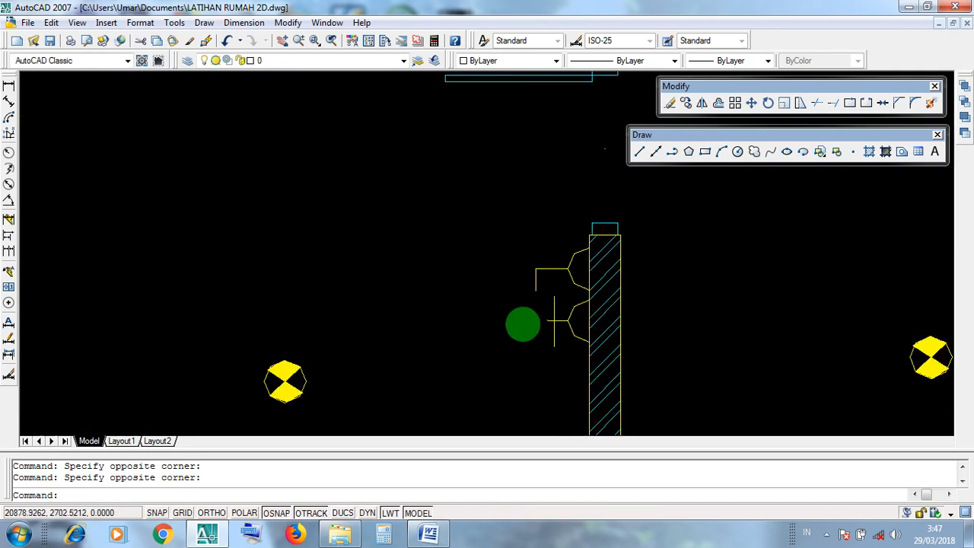
middle_click_drag(511, 328, 441, 346)
left_click(519, 314)
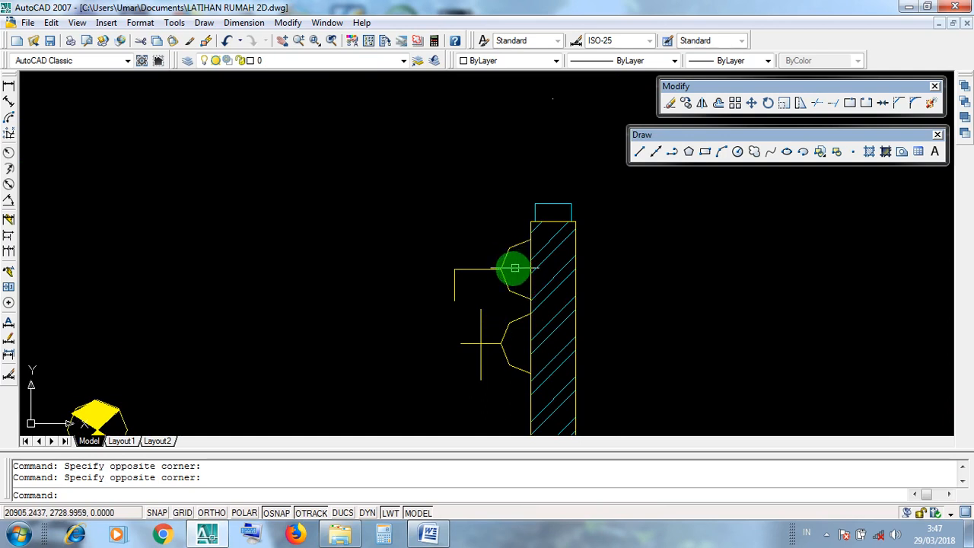
left_click(516, 353)
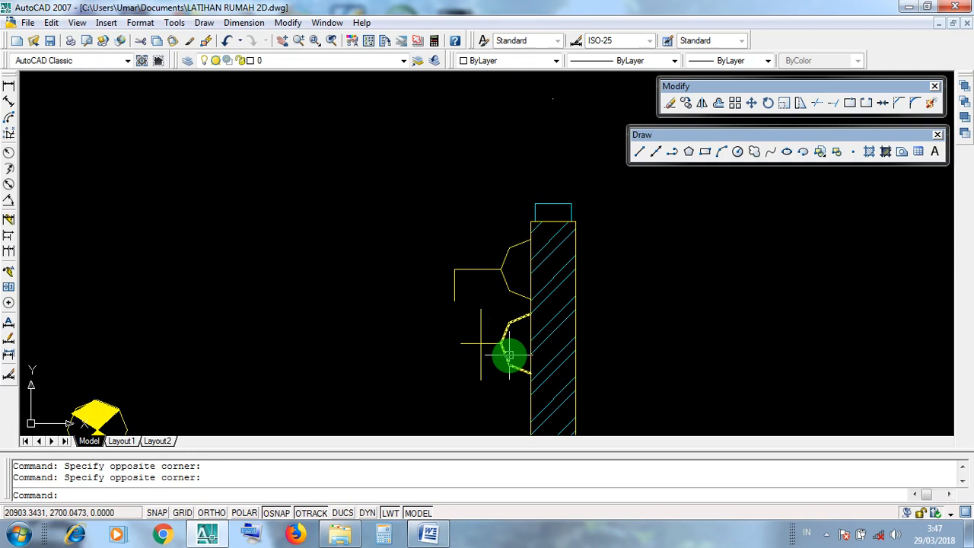
left_click(459, 323)
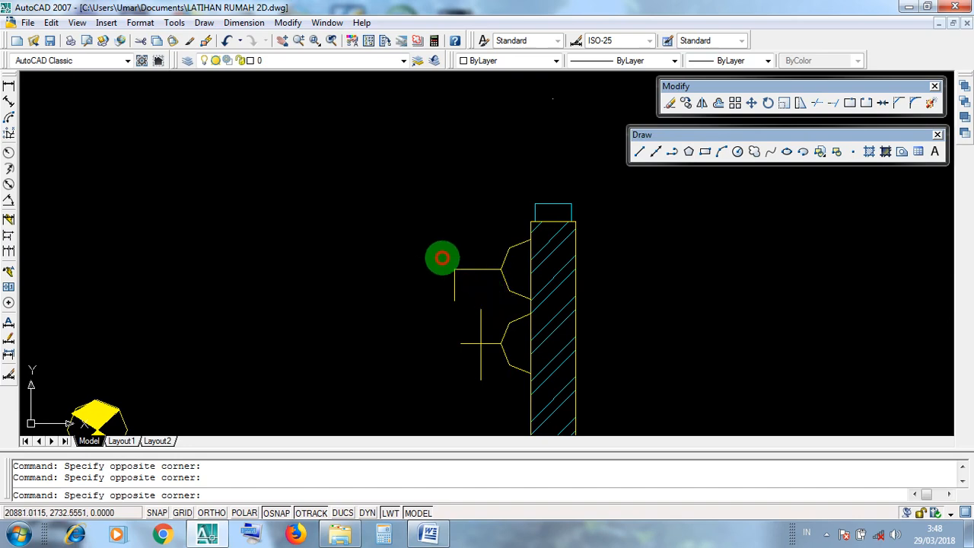
left_click(448, 326)
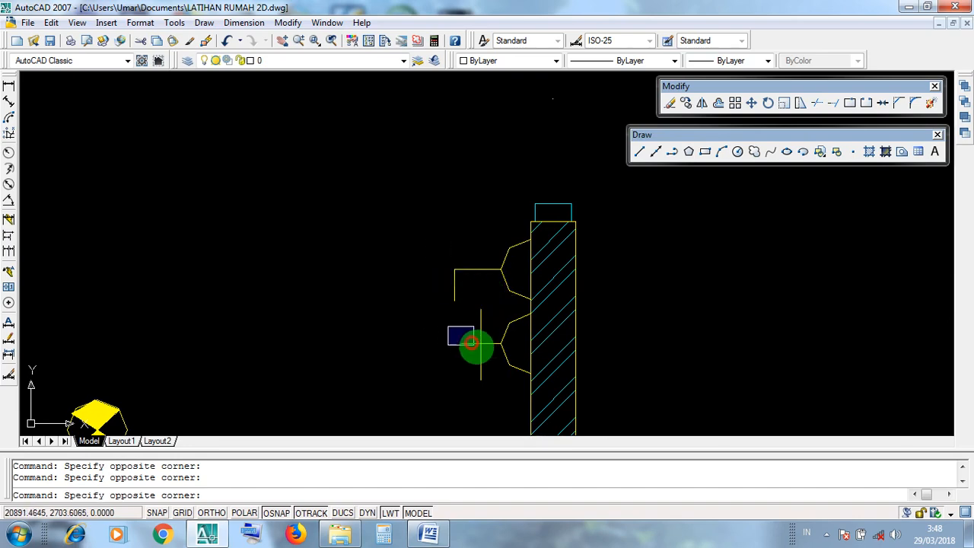
Step: Examine the wall beside the front-left bedroom door in the working plan as the spot for the switch and socket
left_click(419, 311)
scroll(413, 267, "down", 6)
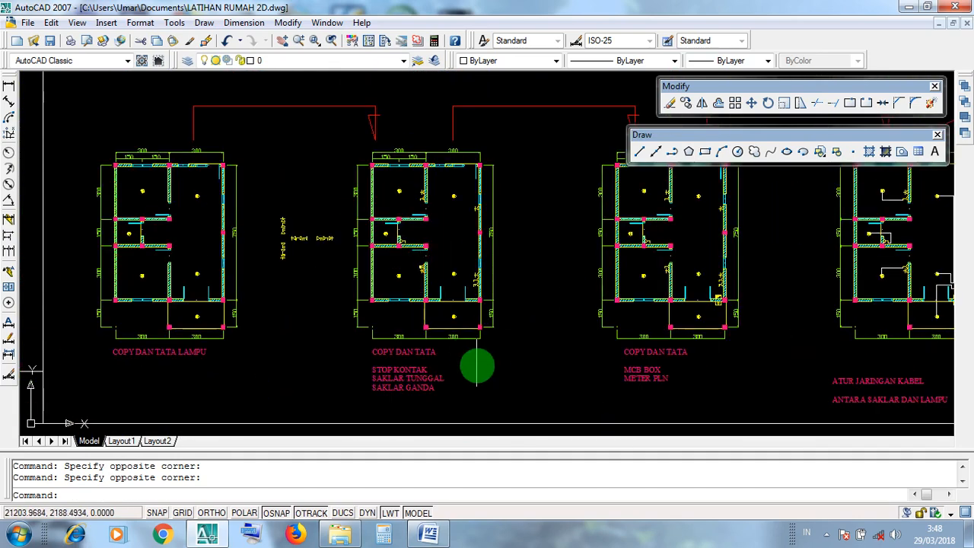
middle_click_drag(476, 367, 457, 239)
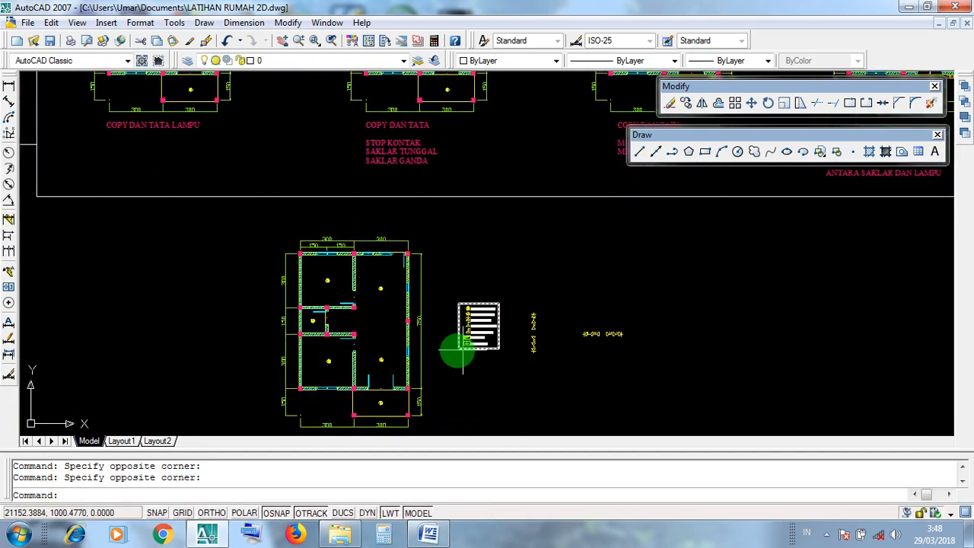
scroll(327, 369, "up", 6)
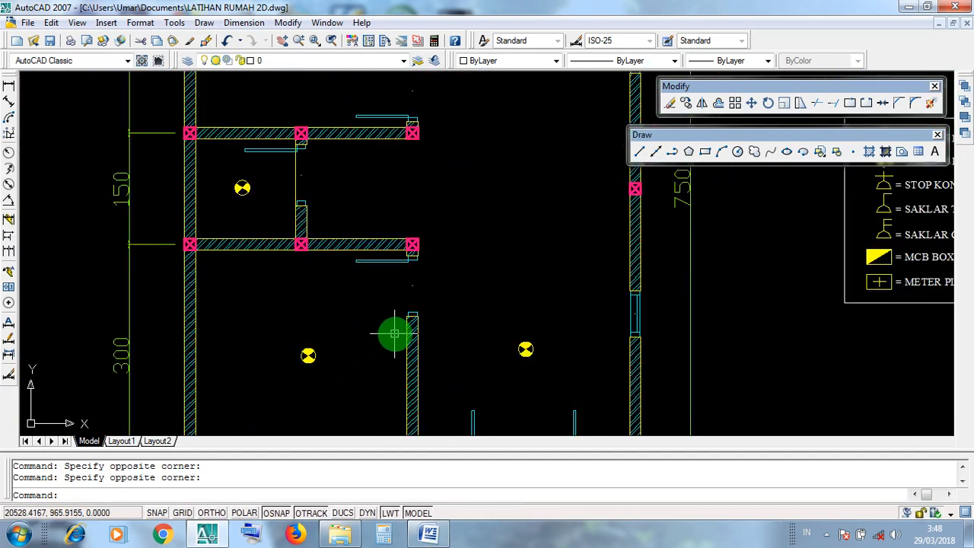
middle_click_drag(403, 339, 428, 309)
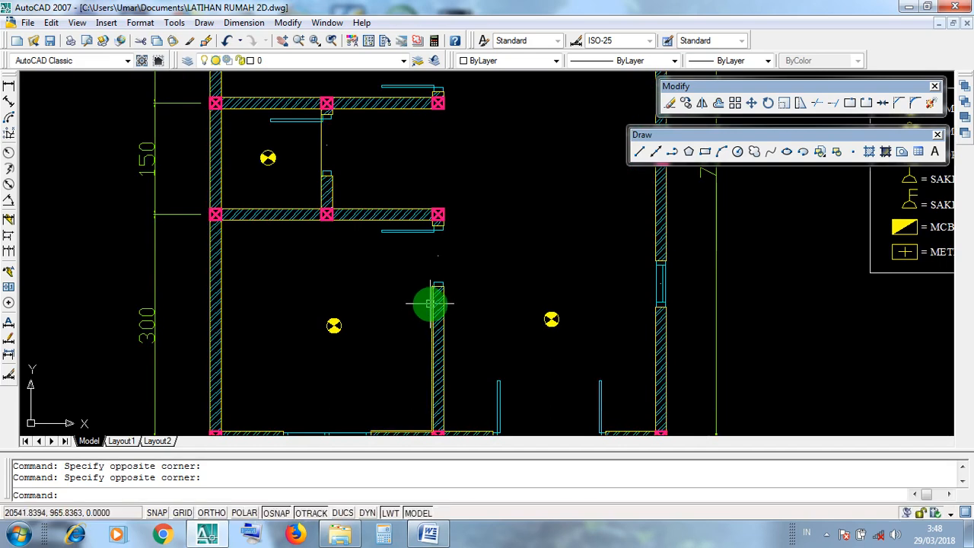
scroll(438, 305, "up", 1)
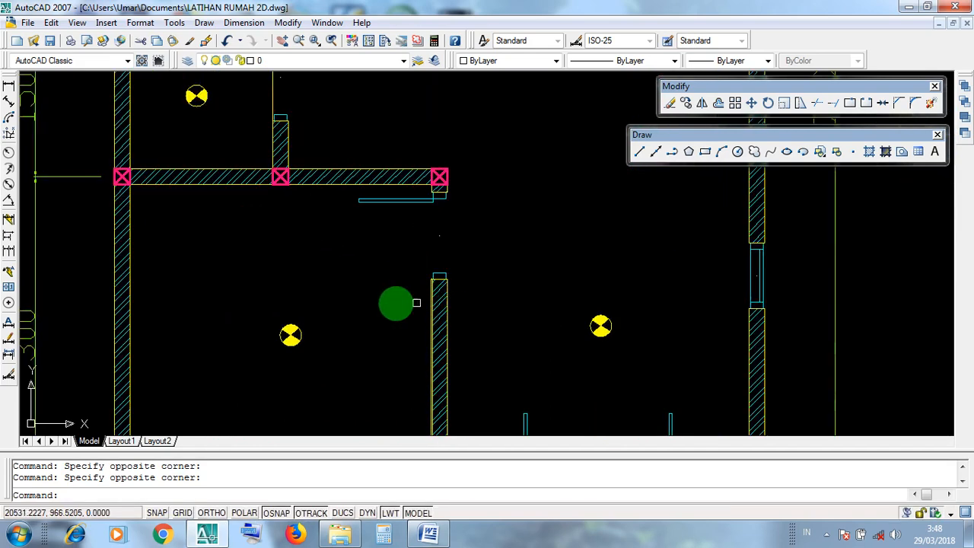
scroll(368, 309, "down", 3)
Step: Start copying the horizontal SAKLAR TUNGGAL symbol whose flat edge faces right, using the midpoint of that edge as base point
middle_click_drag(609, 312, 398, 360)
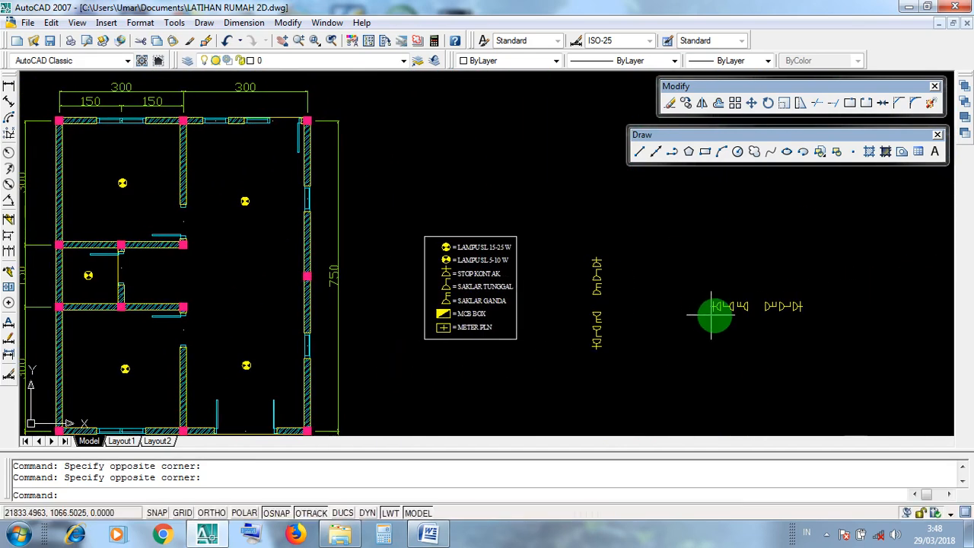
scroll(708, 311, "up", 8)
mouse_move(744, 288)
middle_mouse_down()
mouse_move(587, 342)
mouse_move(513, 343)
mouse_move(509, 352)
mouse_move(398, 314)
middle_mouse_up()
left_click(372, 269)
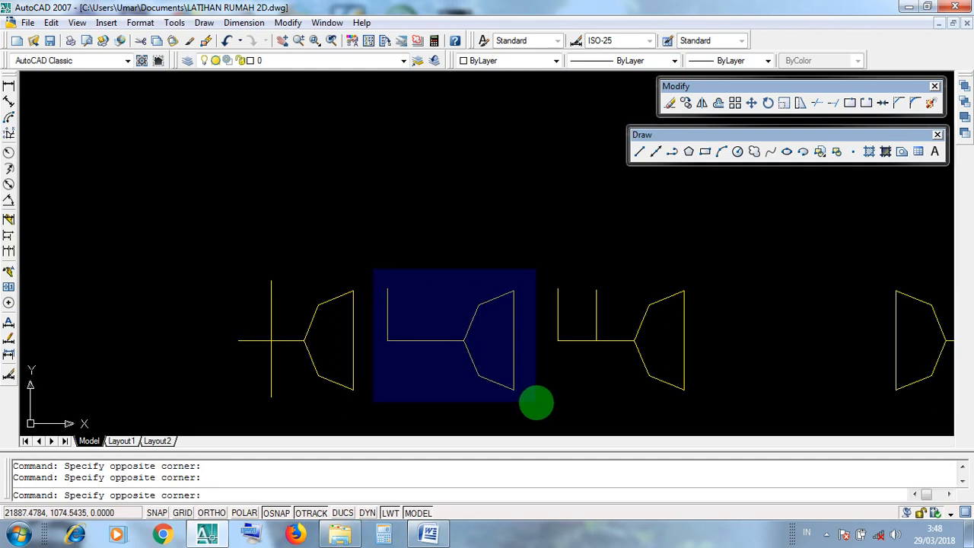
left_click(536, 403)
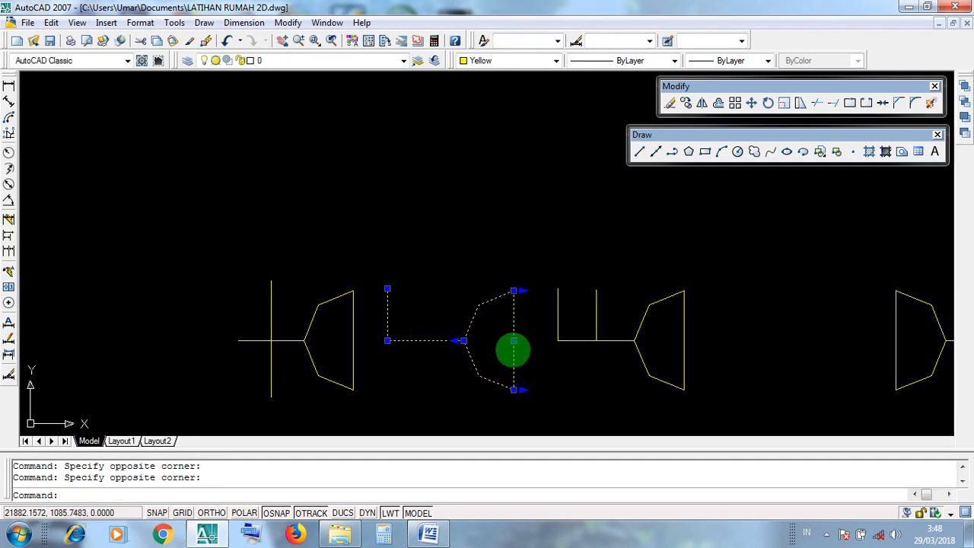
middle_click_drag(513, 350, 474, 342)
left_click(336, 253)
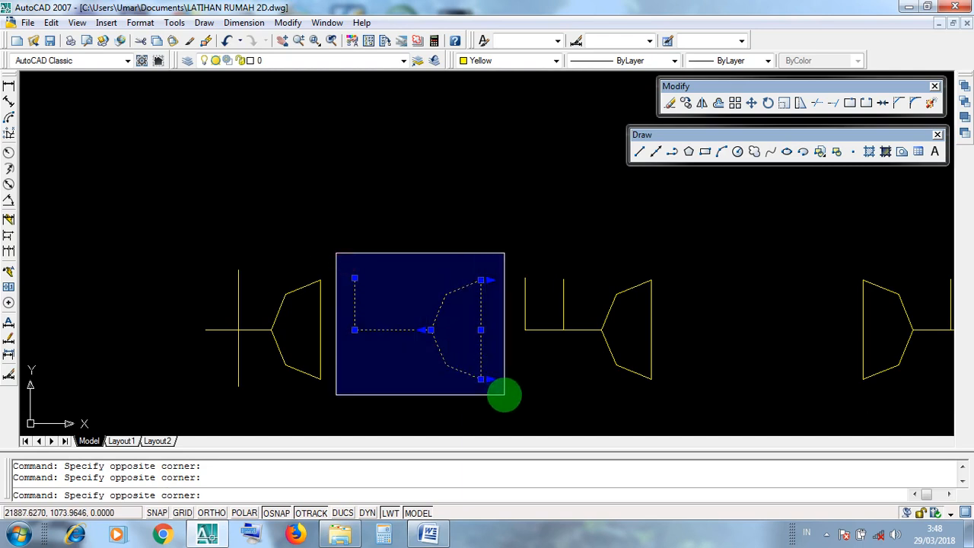
left_click(505, 394)
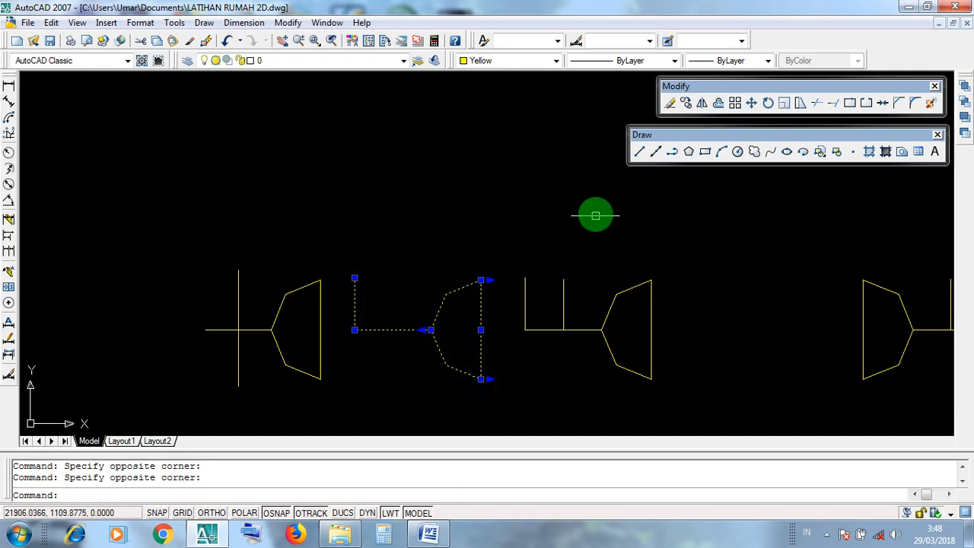
left_click(687, 104)
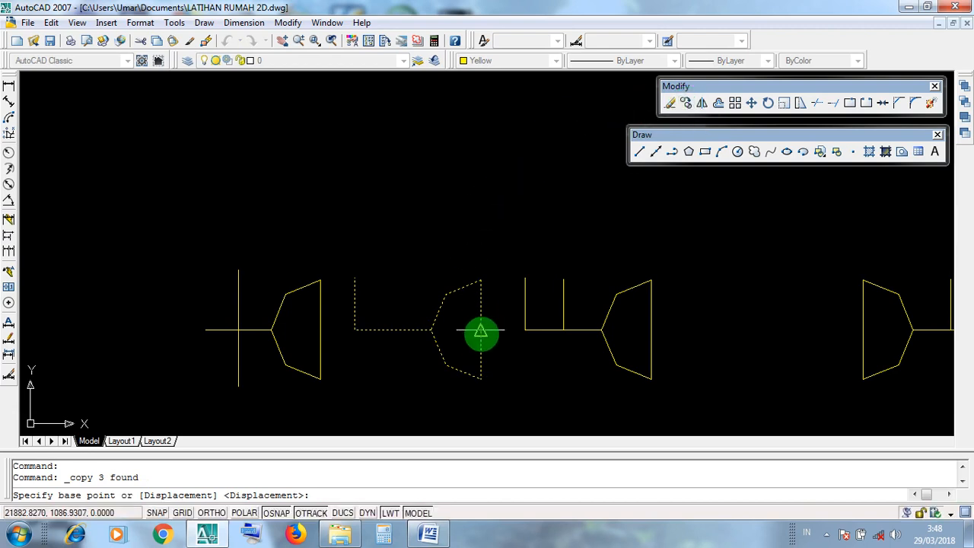
scroll(480, 349, "up", 3)
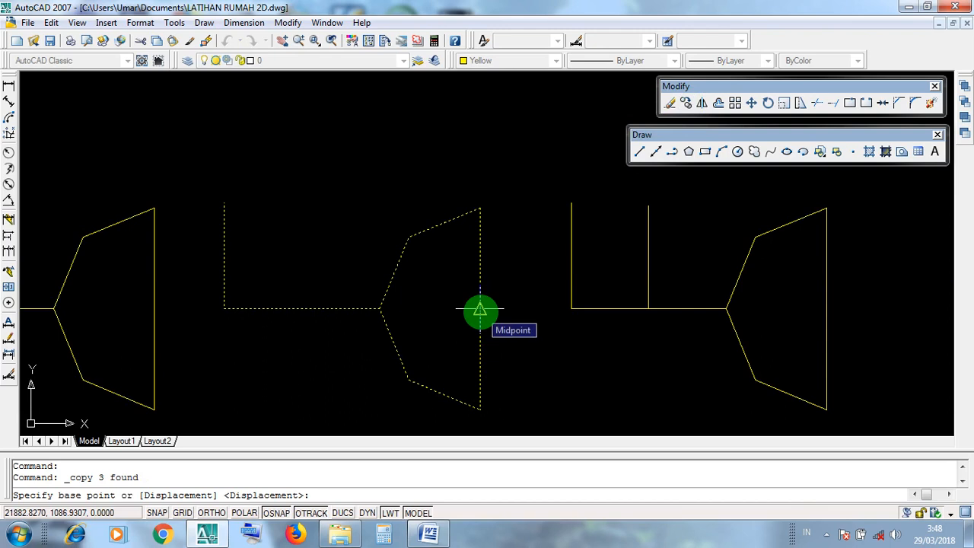
left_click(481, 310)
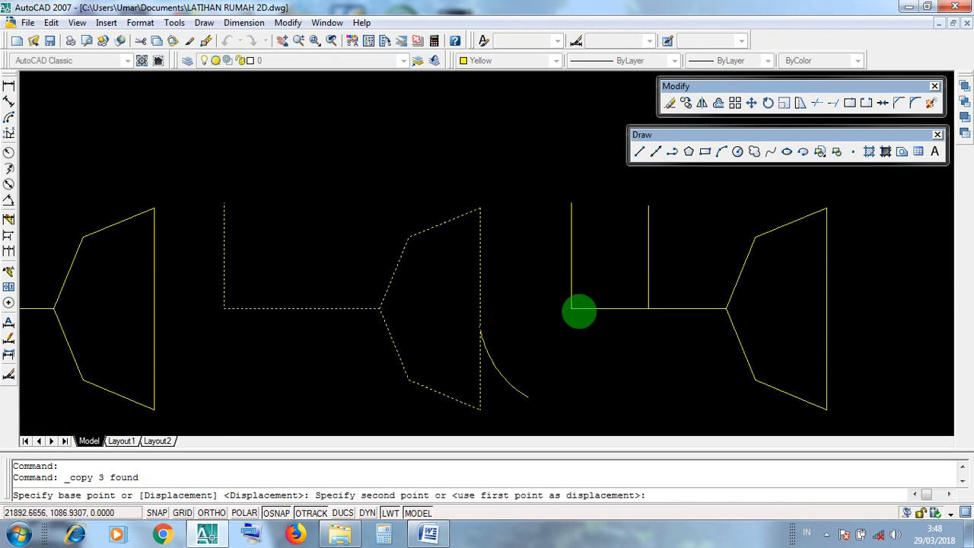
Step: Place the SAKLAR TUNGGAL copy on the bedroom-side face of the front-left bedroom's wall, just below the door opening, and finish copying
scroll(577, 308, "down", 8)
middle_click_drag(453, 340, 631, 257)
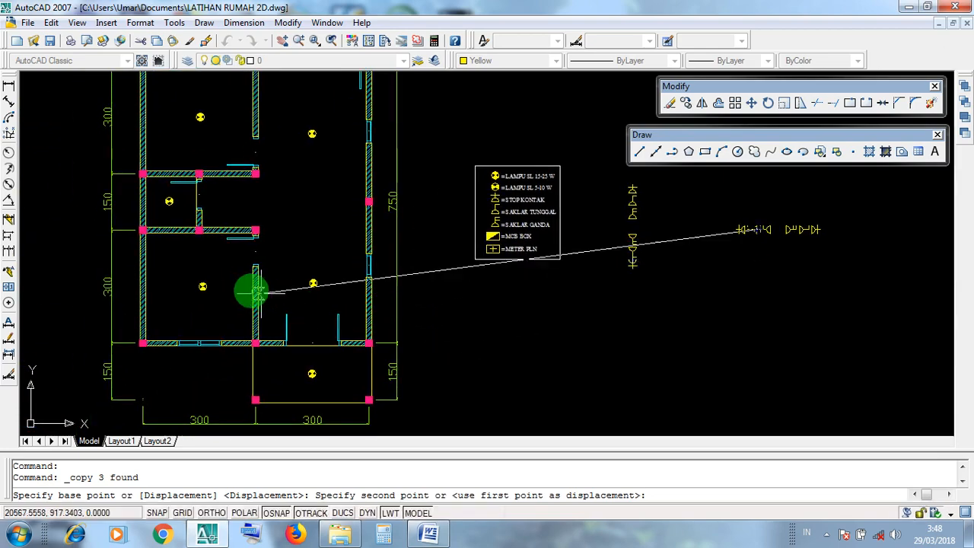
scroll(250, 281, "up", 6)
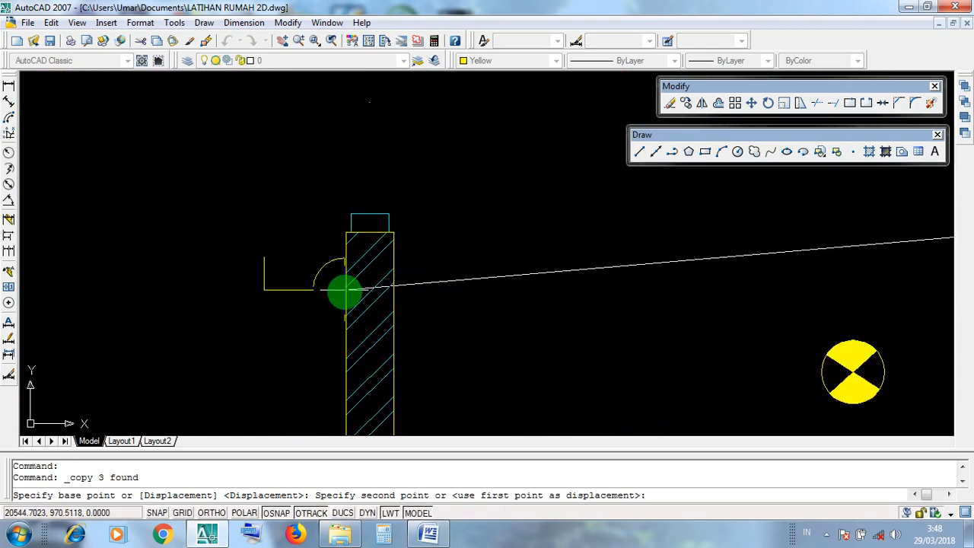
scroll(345, 290, "down", 4)
scroll(344, 294, "down", 3)
scroll(342, 290, "up", 8)
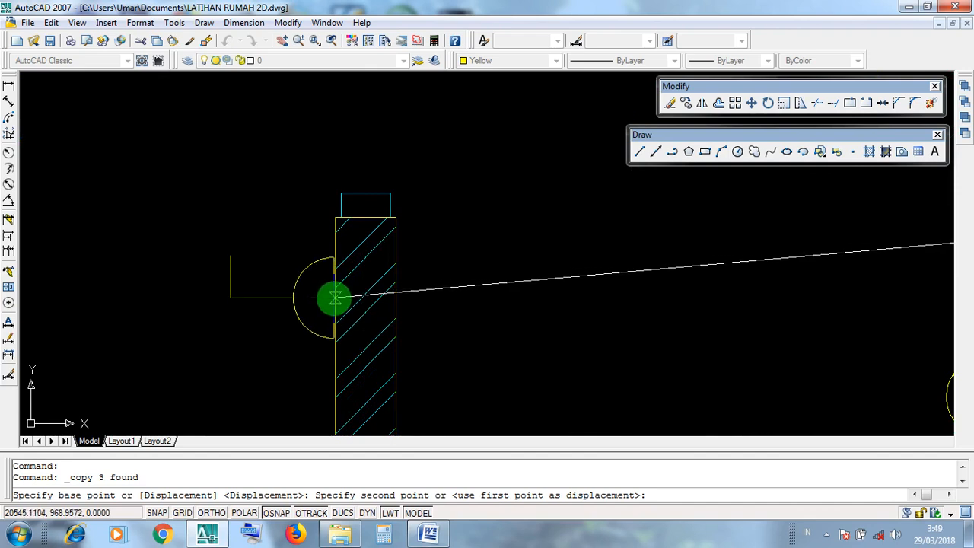
left_click(334, 292)
scroll(503, 314, "down", 2)
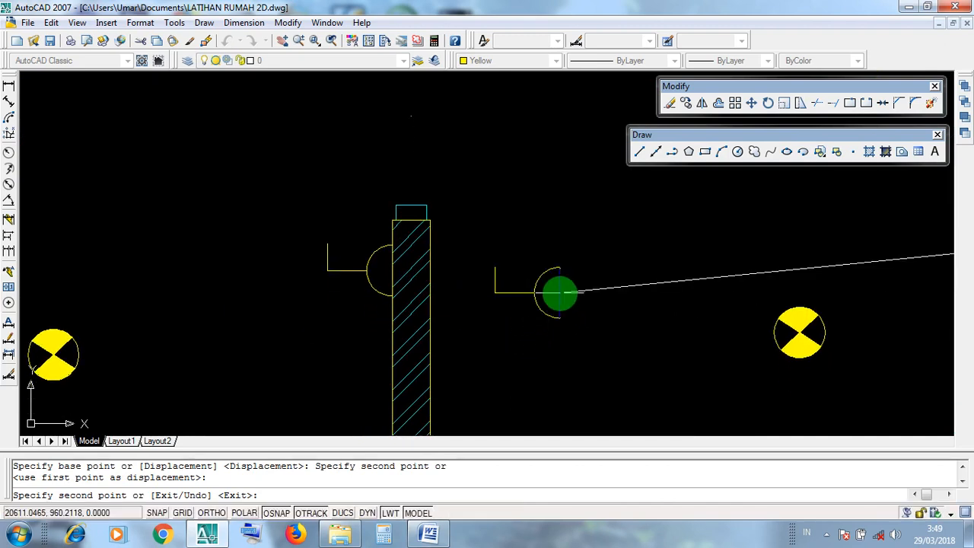
key("Return")
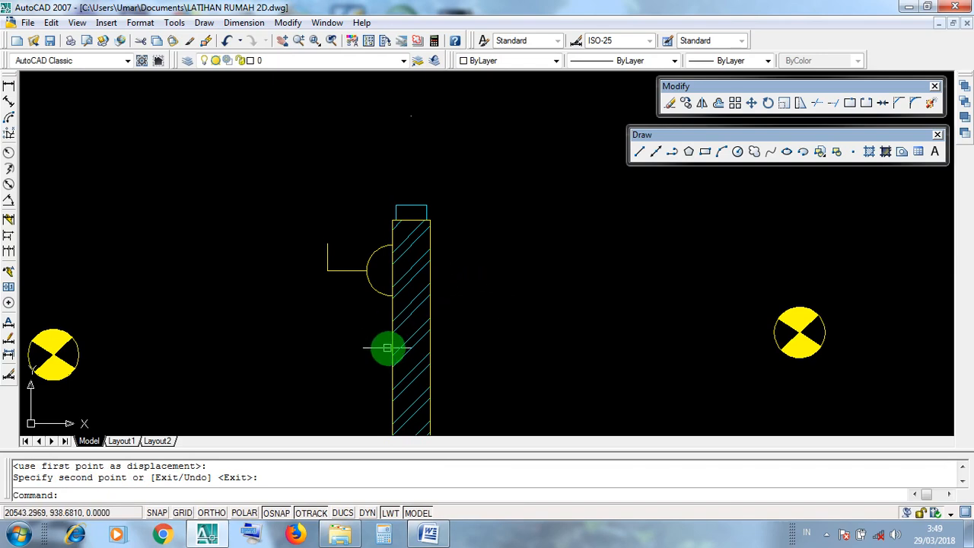
Step: Start copying the horizontal STOP KONTAK symbol whose flat edge faces right, using the midpoint of that edge as base point
scroll(386, 340, "down", 7)
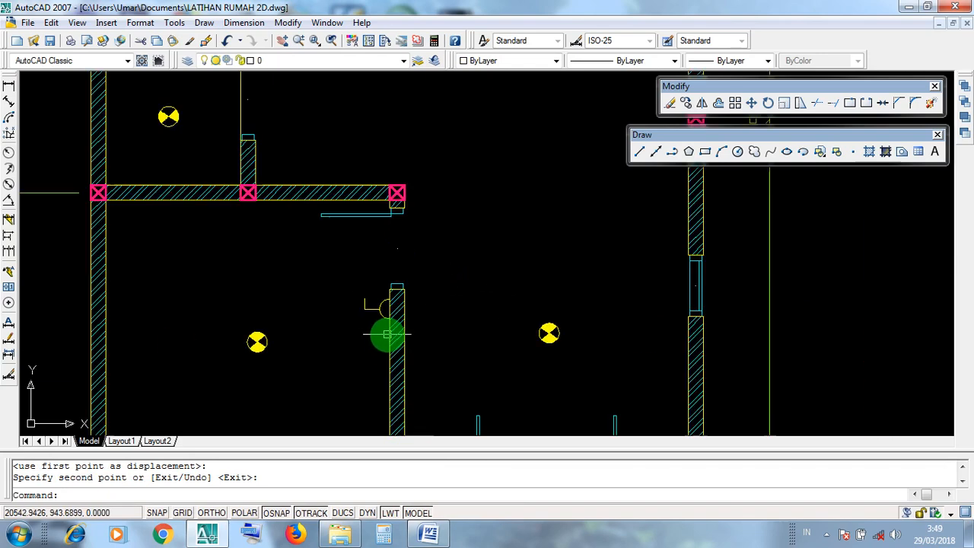
mouse_move(735, 350)
middle_mouse_down()
mouse_move(651, 353)
mouse_move(659, 342)
middle_mouse_up()
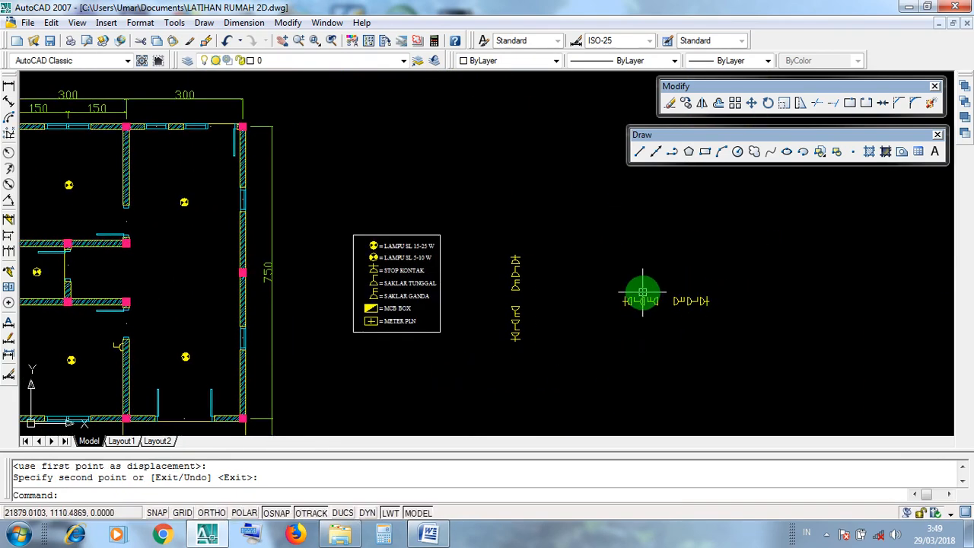
scroll(632, 304, "up", 6)
scroll(533, 263, "up", 3)
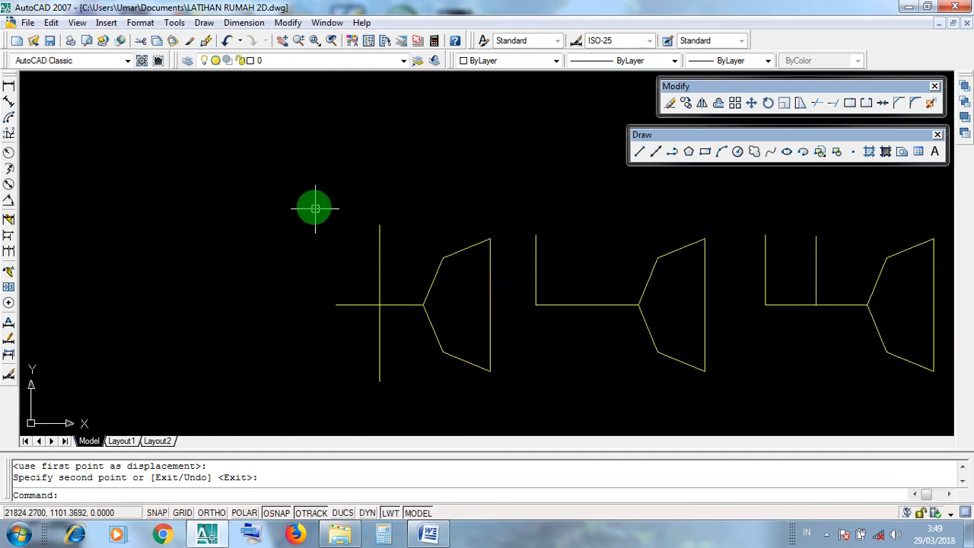
left_click(292, 193)
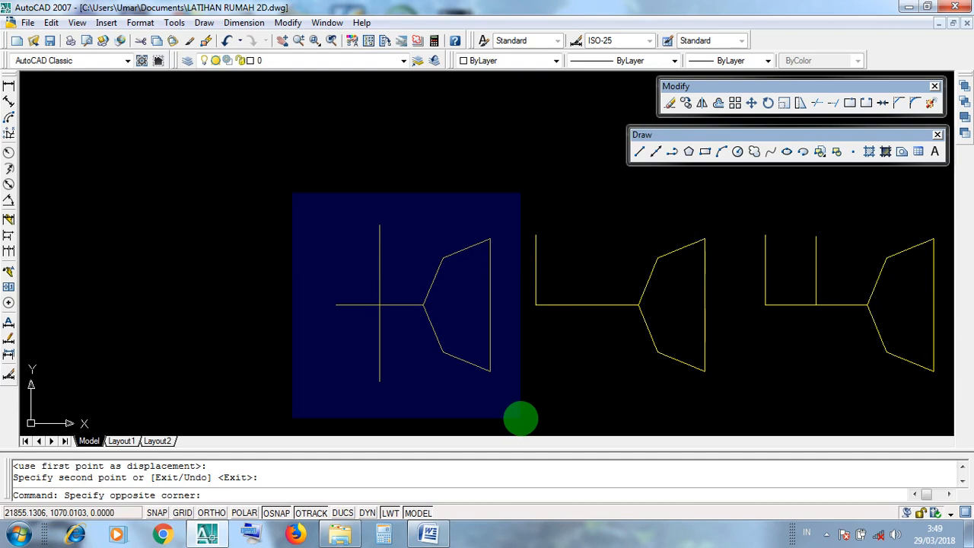
left_click(521, 418)
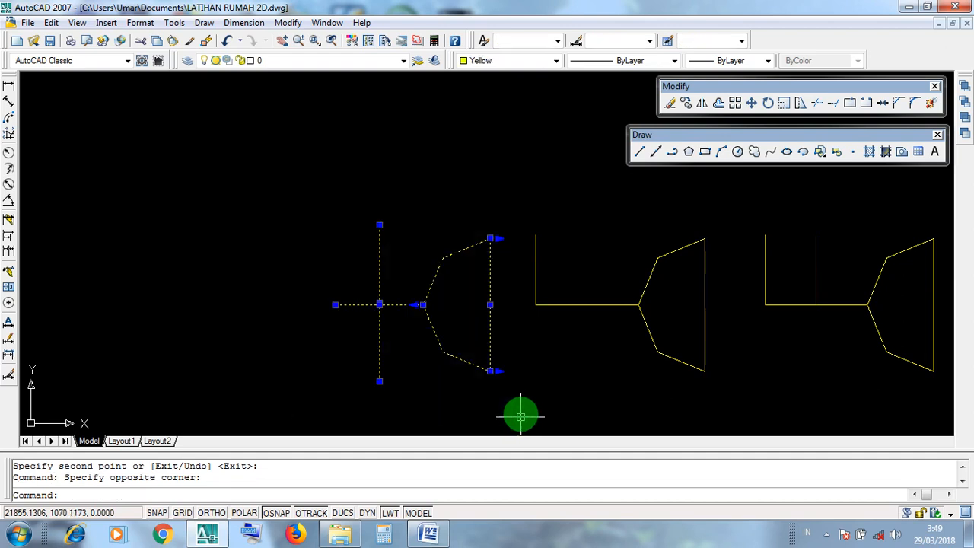
left_click(686, 104)
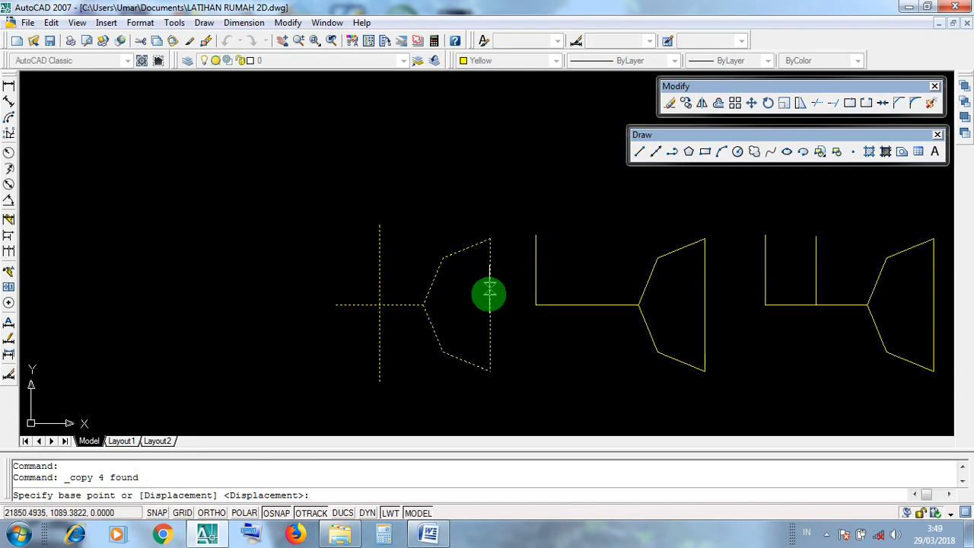
scroll(489, 342, "up", 3)
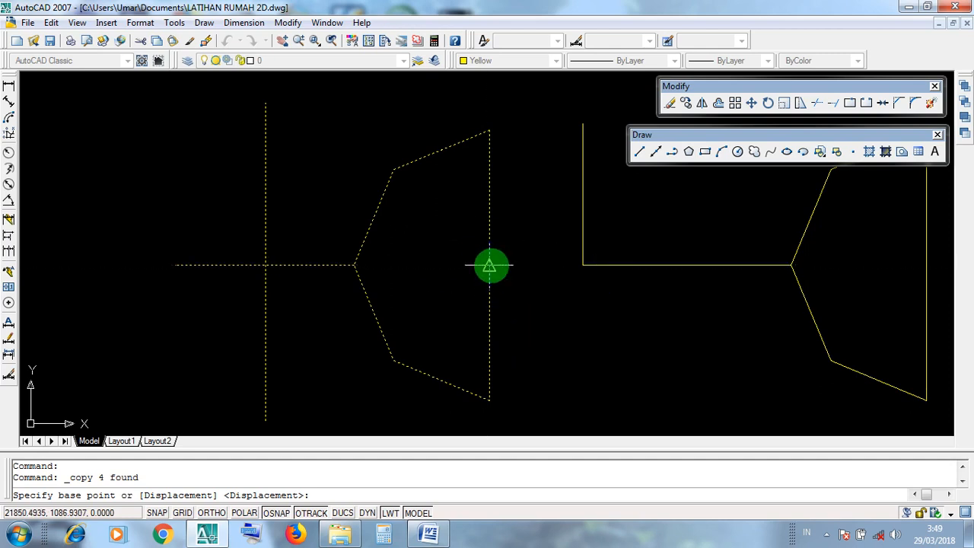
left_click(489, 265)
Step: Place the STOP KONTAK copy on the same wall face, just below the single switch in the front-left bedroom, and finish copying
scroll(491, 266, "down", 8)
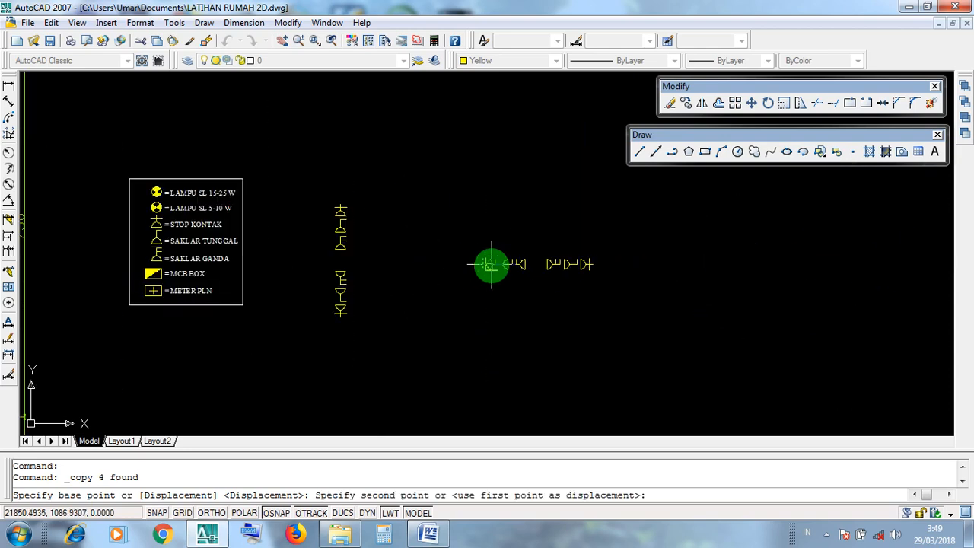
scroll(299, 289, "up", 8)
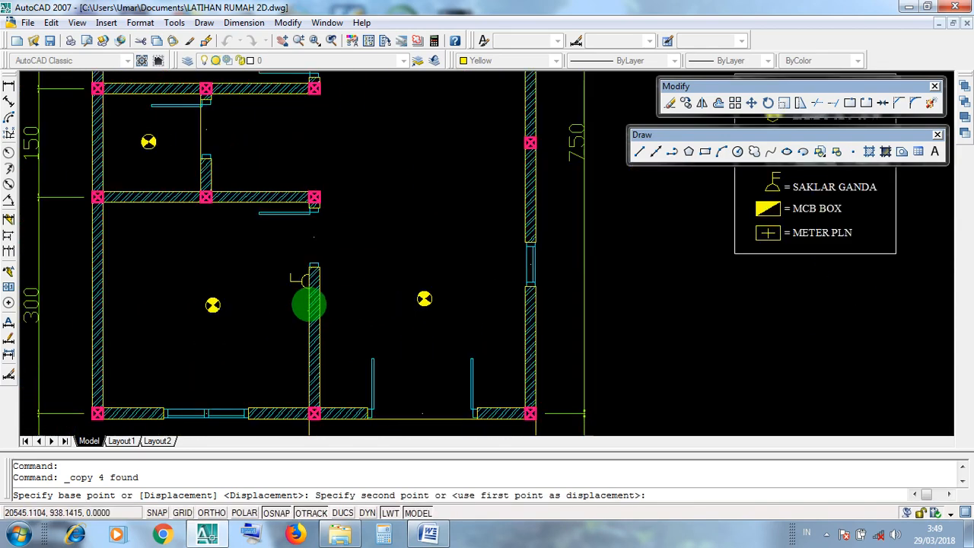
scroll(298, 289, "up", 3)
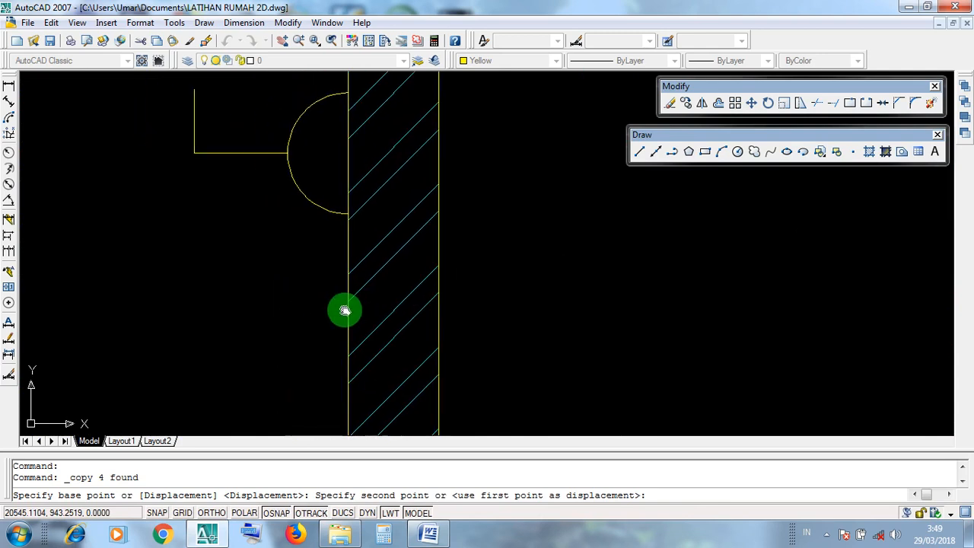
scroll(336, 307, "down", 3)
scroll(337, 300, "up", 2)
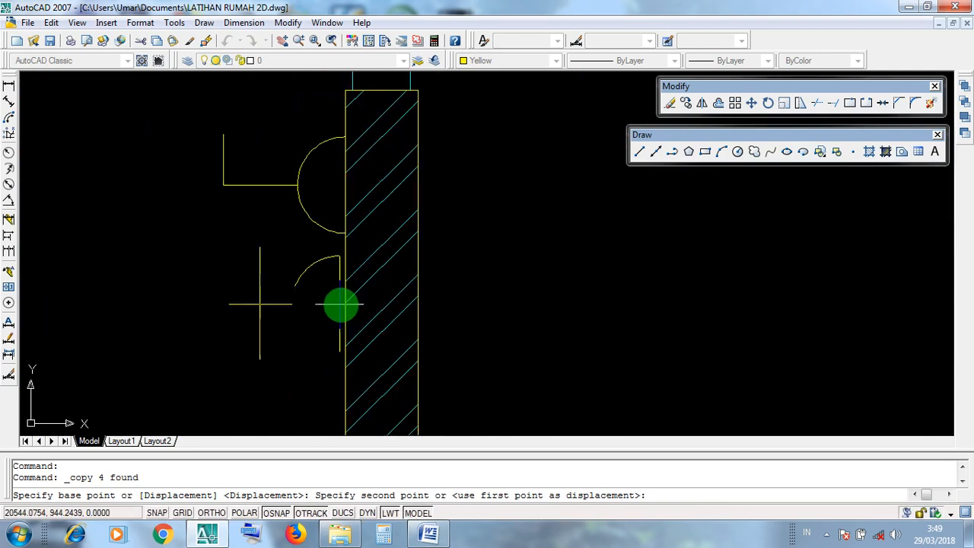
scroll(342, 305, "up", 2)
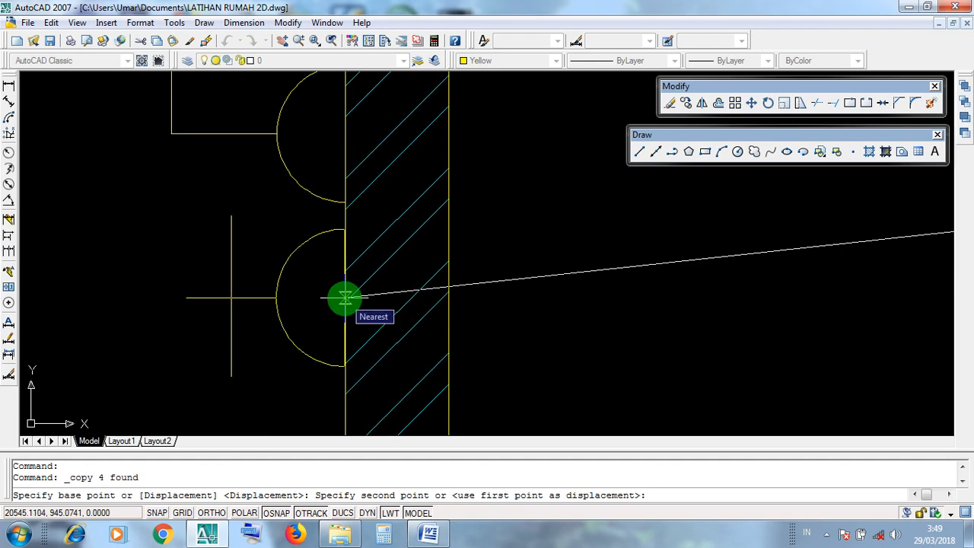
left_click(344, 298)
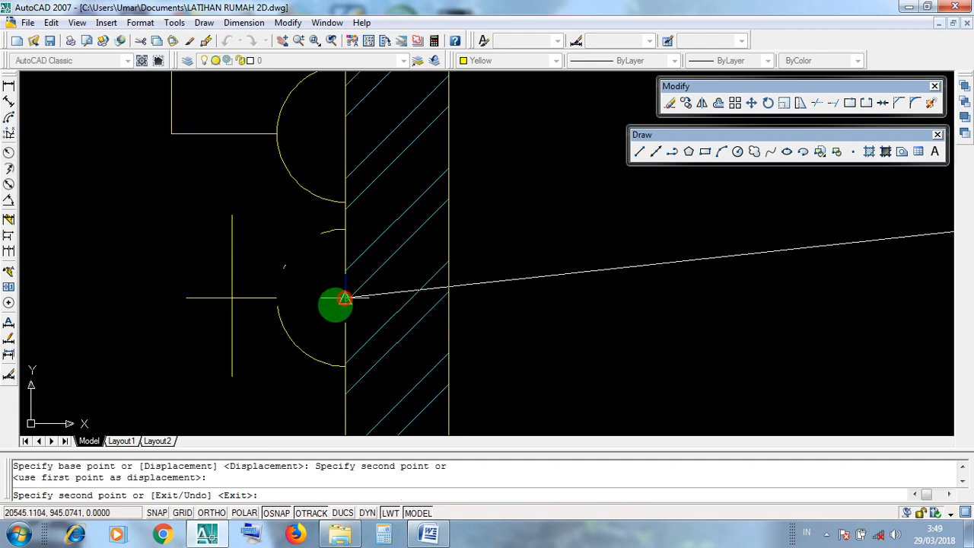
scroll(480, 332, "down", 2)
middle_click_drag(484, 333, 444, 283)
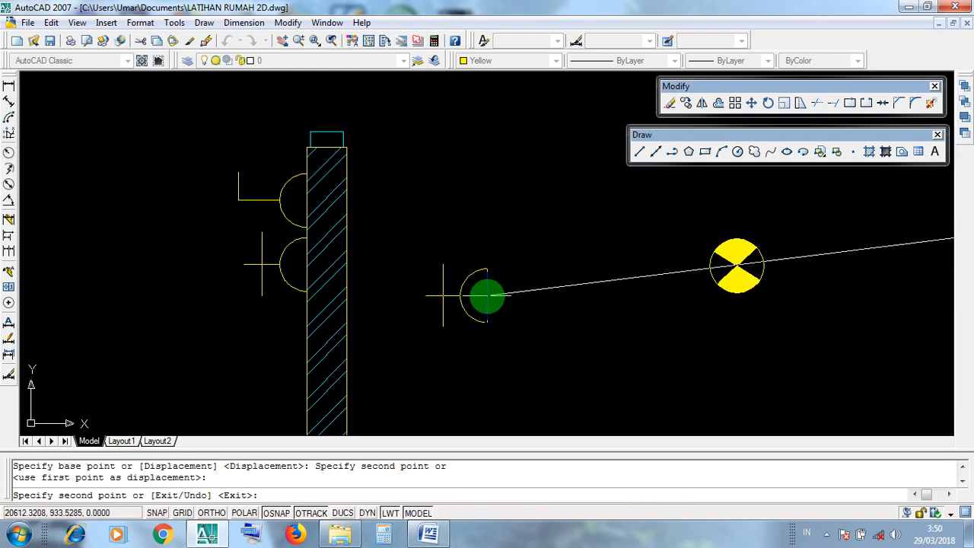
key("Return")
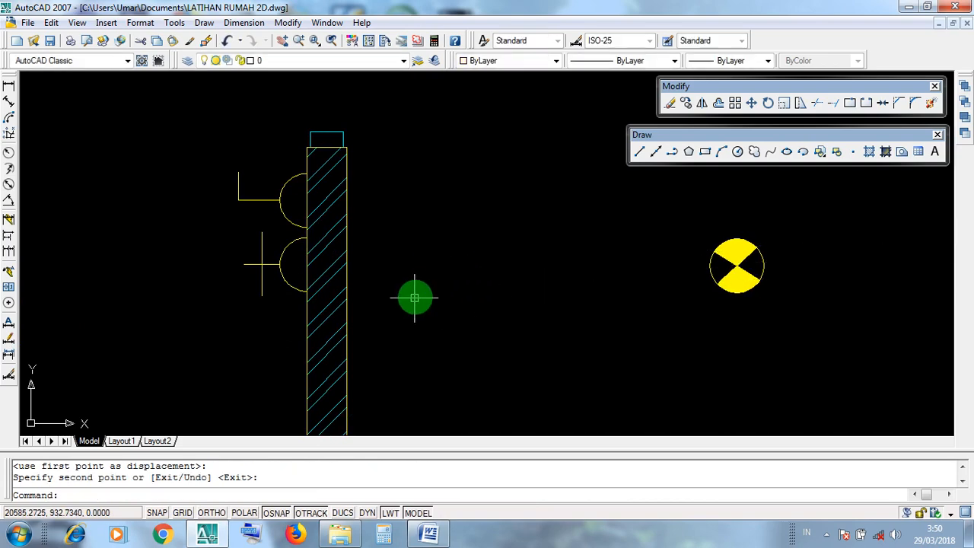
scroll(414, 291, "down", 5)
scroll(360, 272, "up", 3)
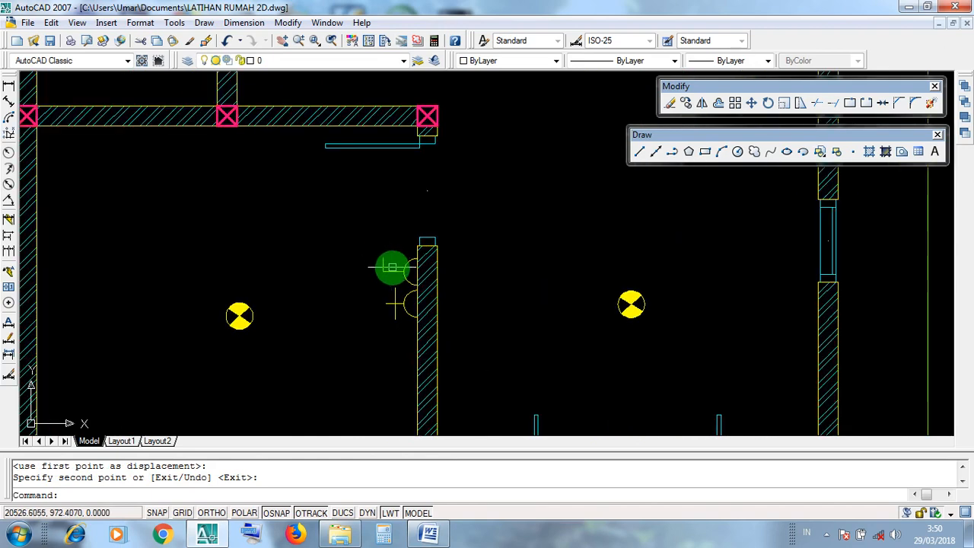
scroll(435, 304, "down", 5)
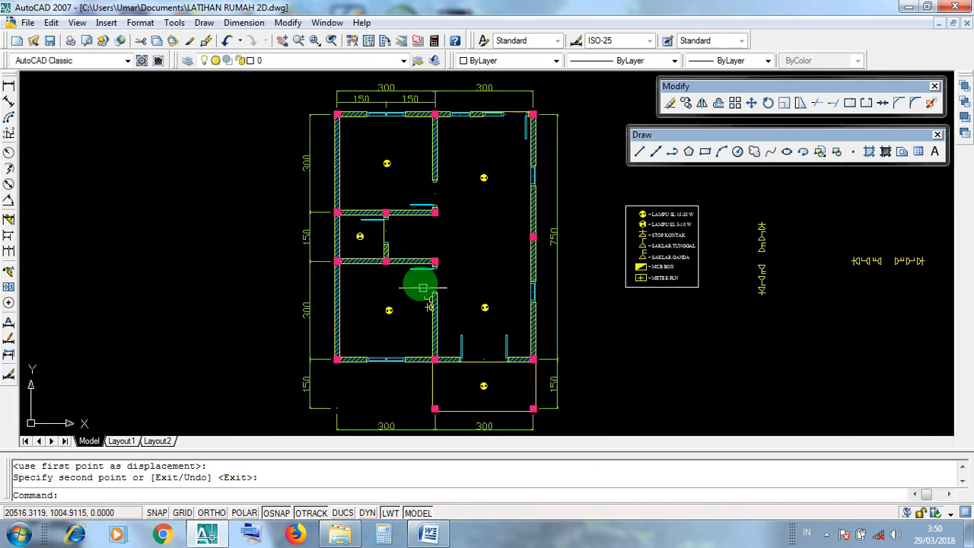
Step: Examine in the switch-and-socket reference plan which symbol belongs outside the bathroom door and how it sits on the wall
scroll(428, 242, "down", 5)
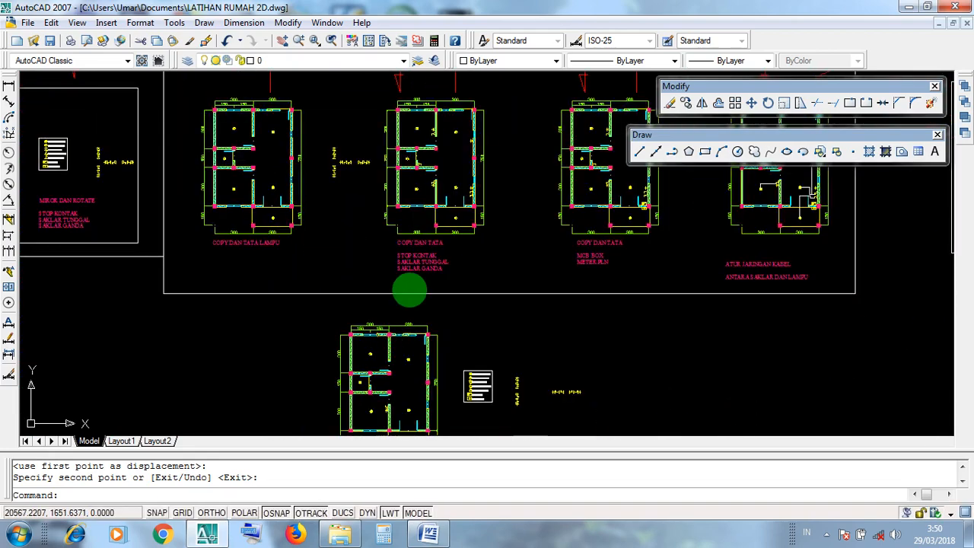
scroll(418, 142, "up", 8)
middle_click_drag(415, 241, 408, 276)
scroll(408, 275, "up", 5)
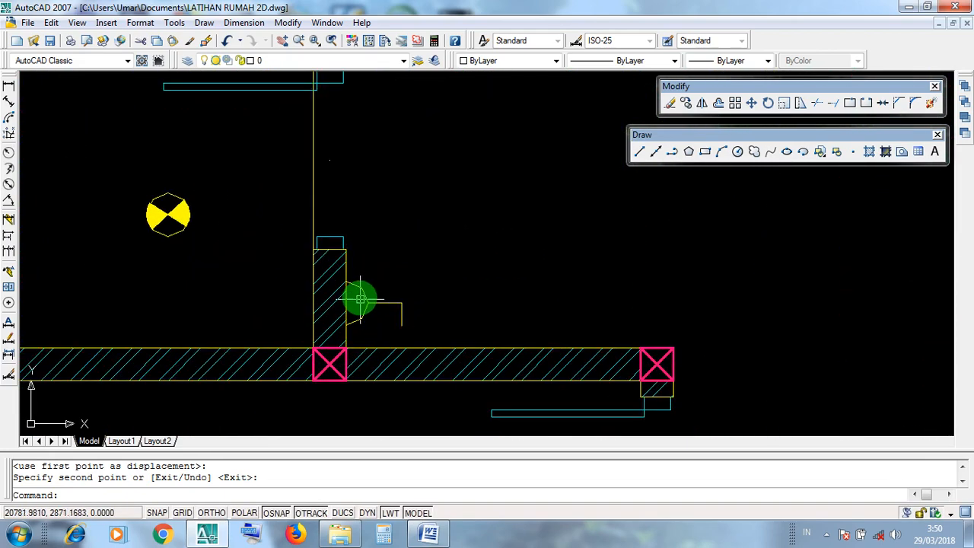
scroll(331, 274, "up", 2)
left_click(344, 277)
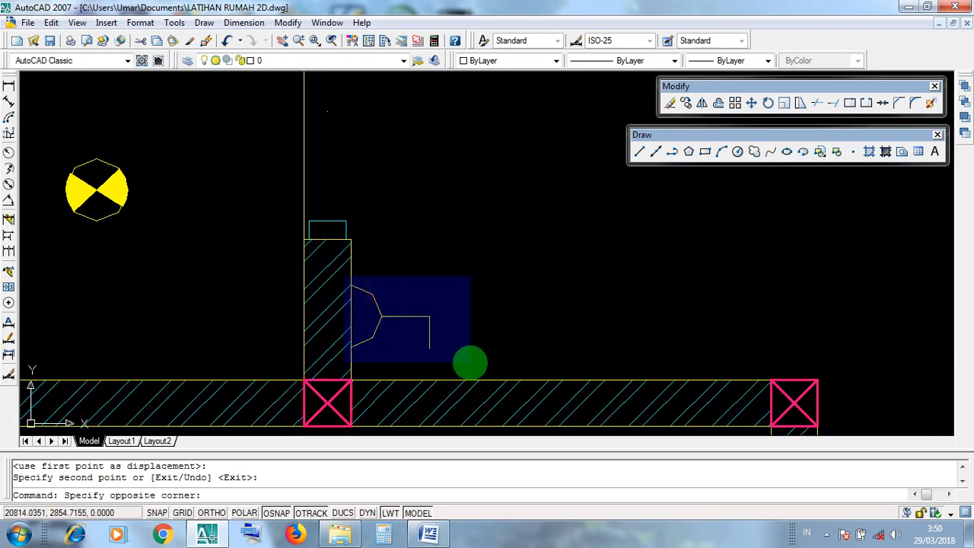
left_click(470, 362)
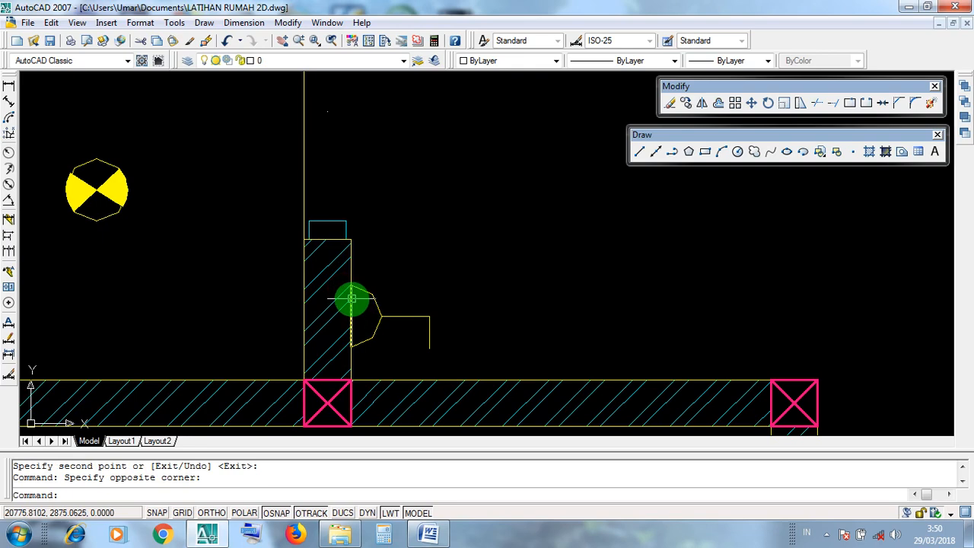
scroll(414, 317, "down", 2)
middle_click_drag(419, 230, 439, 301)
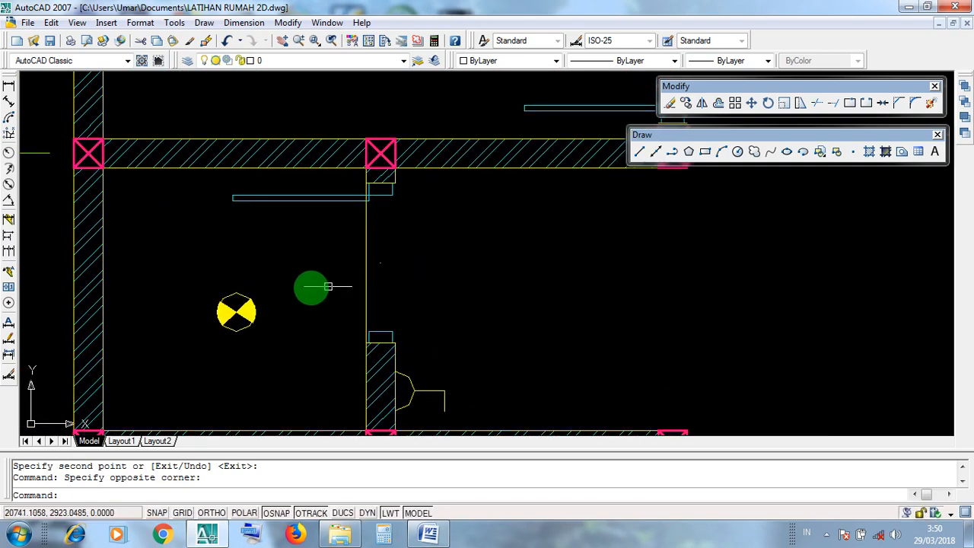
left_click(201, 267)
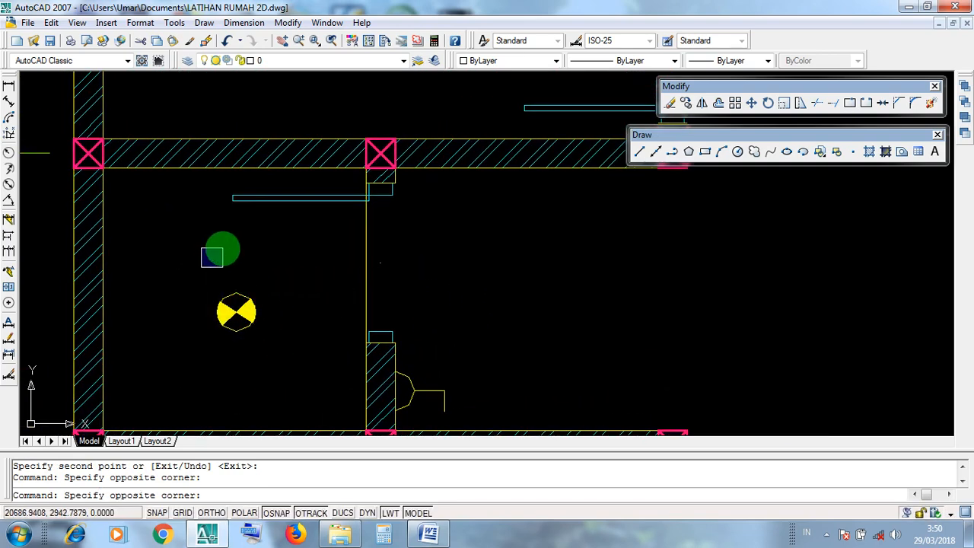
left_click(222, 249)
scroll(294, 198, "down", 4)
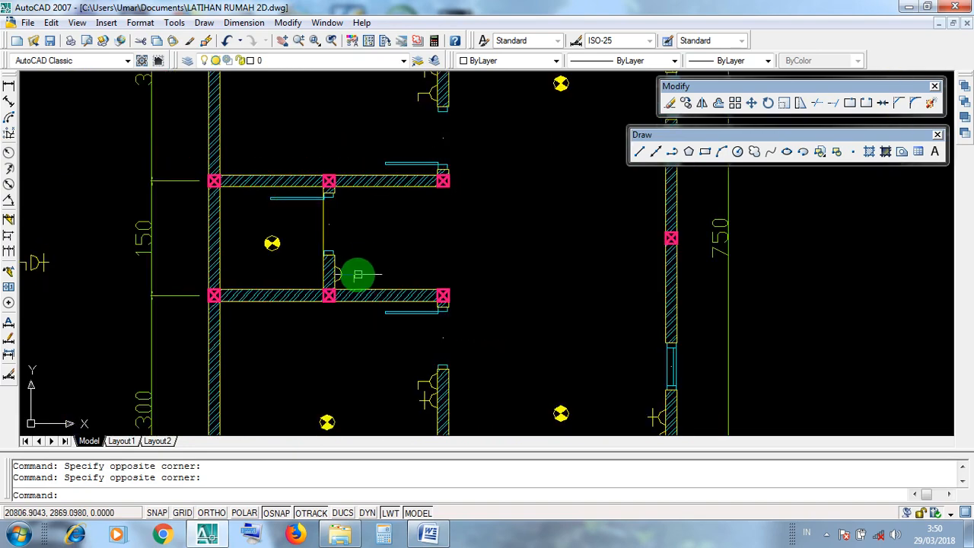
scroll(344, 280, "up", 5)
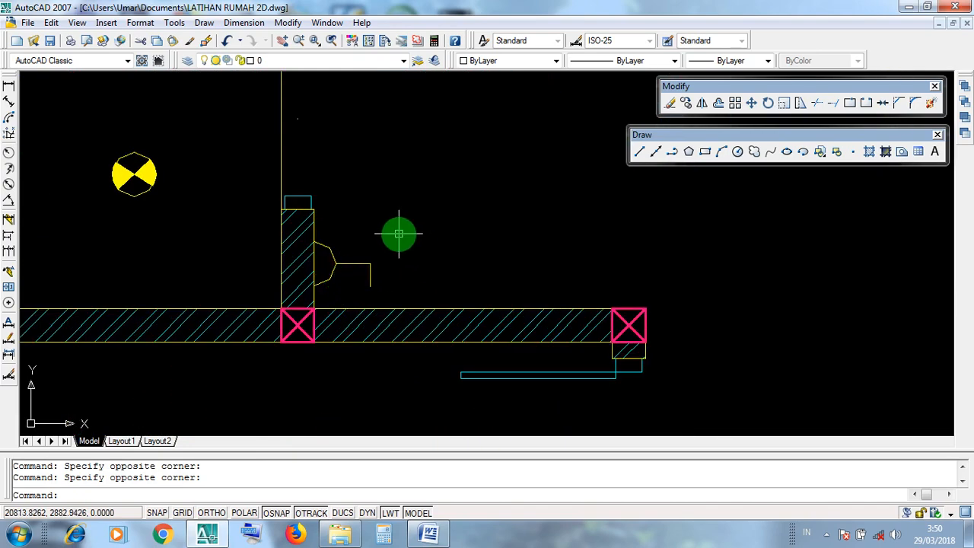
Step: Start copying the horizontal SAKLAR TUNGGAL symbol whose flat edge faces left, using the midpoint of that edge as base point
scroll(399, 234, "down", 7)
scroll(399, 233, "down", 4)
middle_click_drag(475, 314, 405, 176)
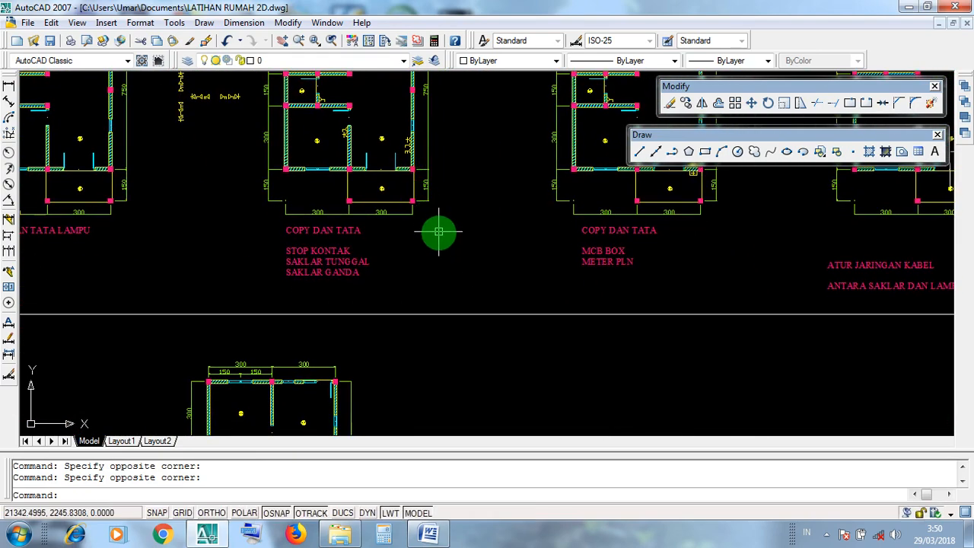
middle_click_drag(426, 292, 413, 124)
scroll(576, 305, "up", 5)
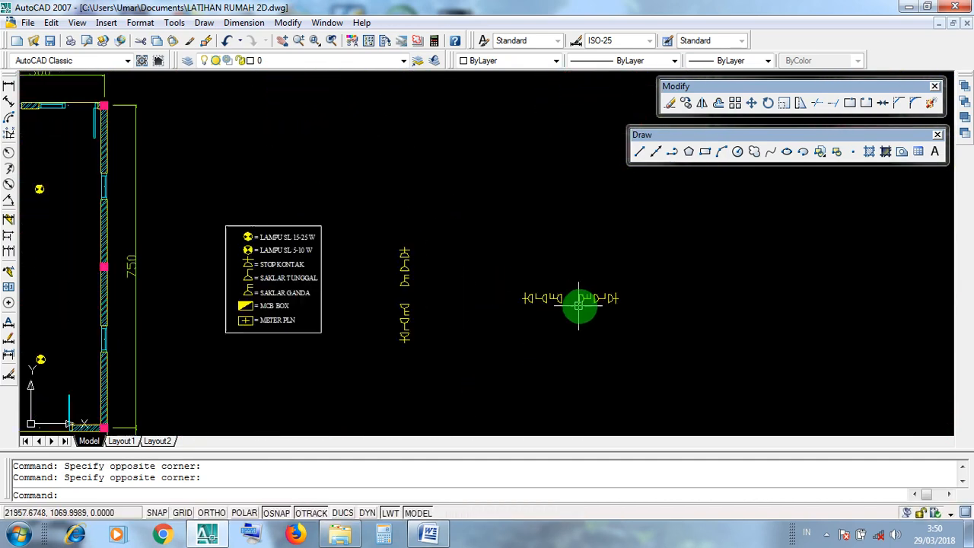
scroll(607, 299, "up", 4)
scroll(607, 299, "up", 6)
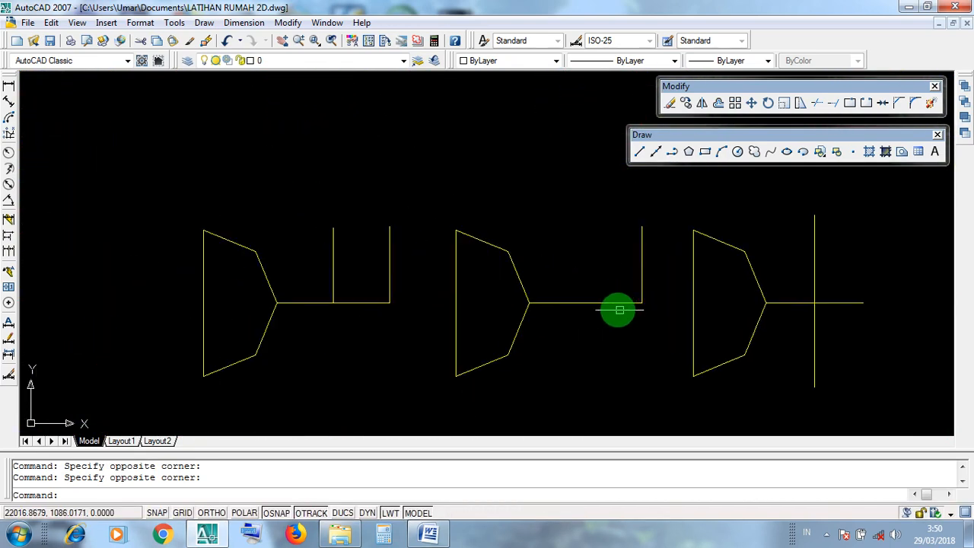
middle_click_drag(599, 291, 494, 304)
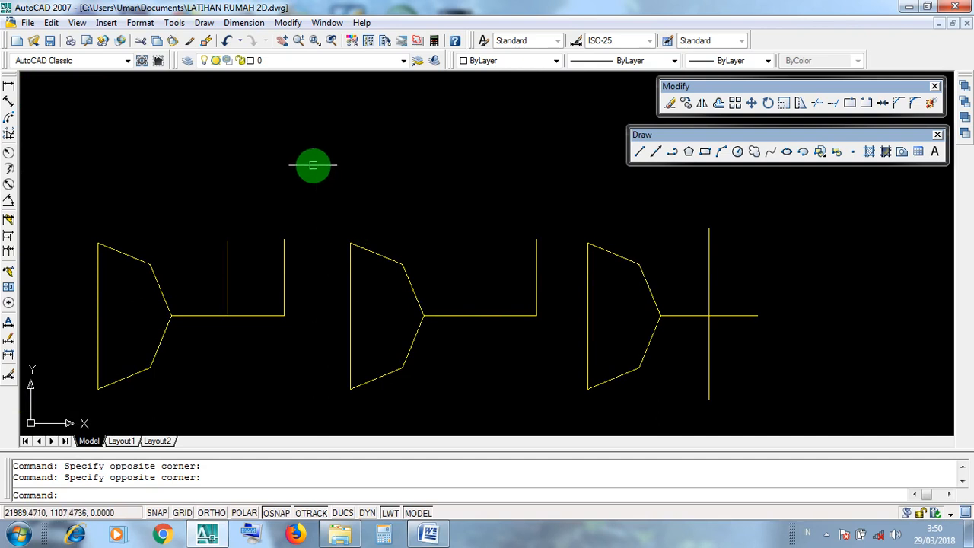
left_click(312, 165)
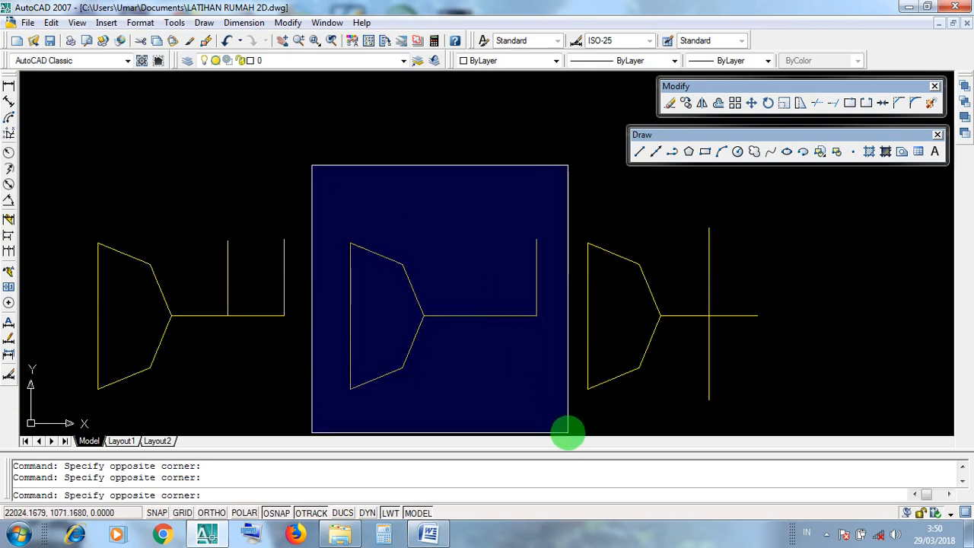
middle_click_drag(568, 433, 547, 382)
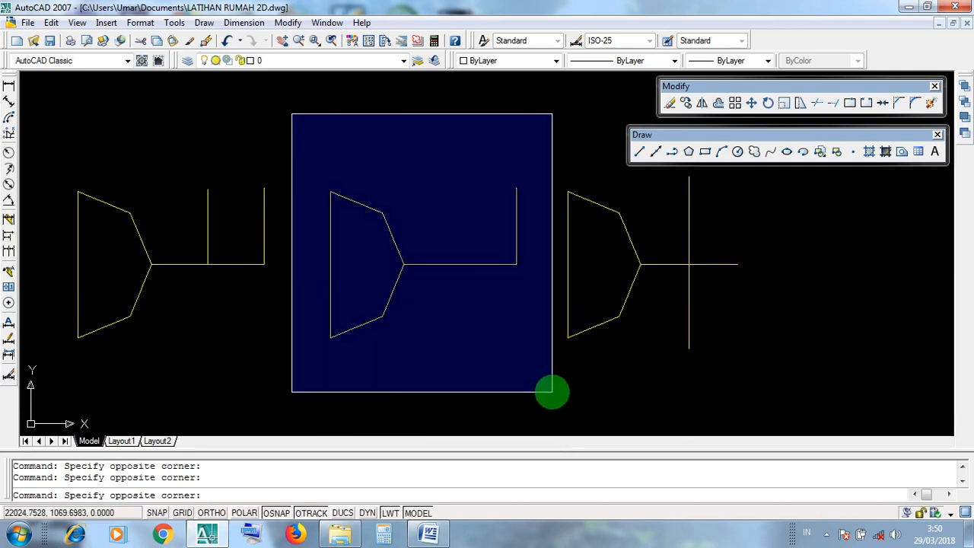
left_click(552, 392)
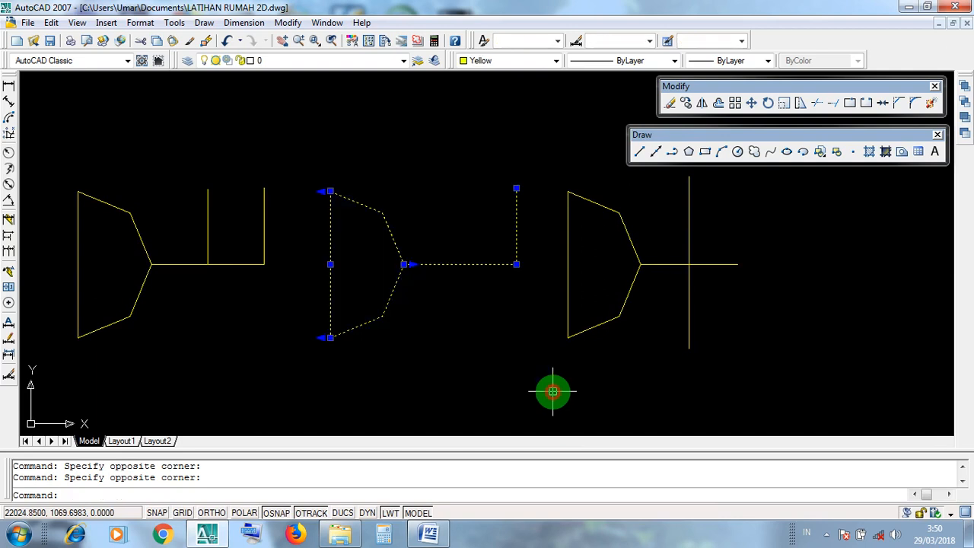
left_click(686, 104)
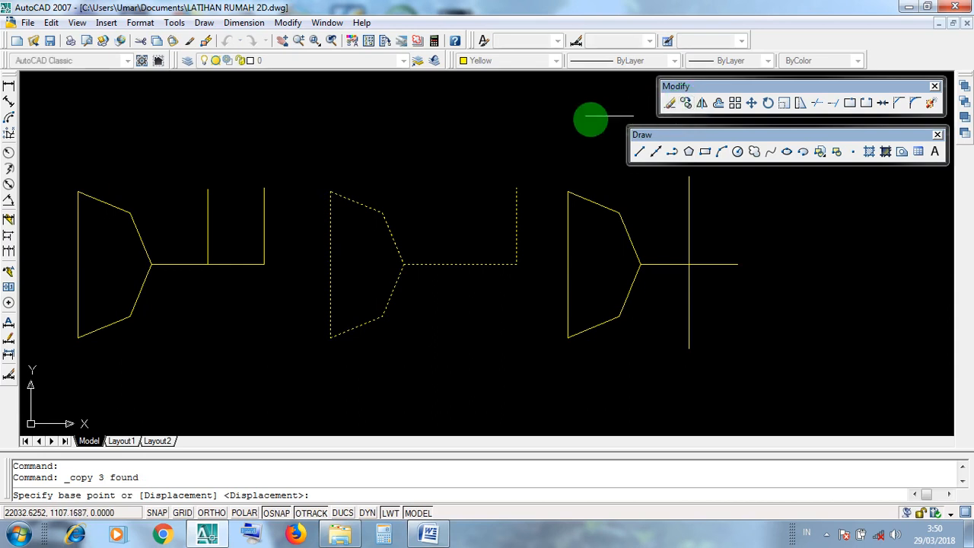
scroll(338, 261, "up", 3)
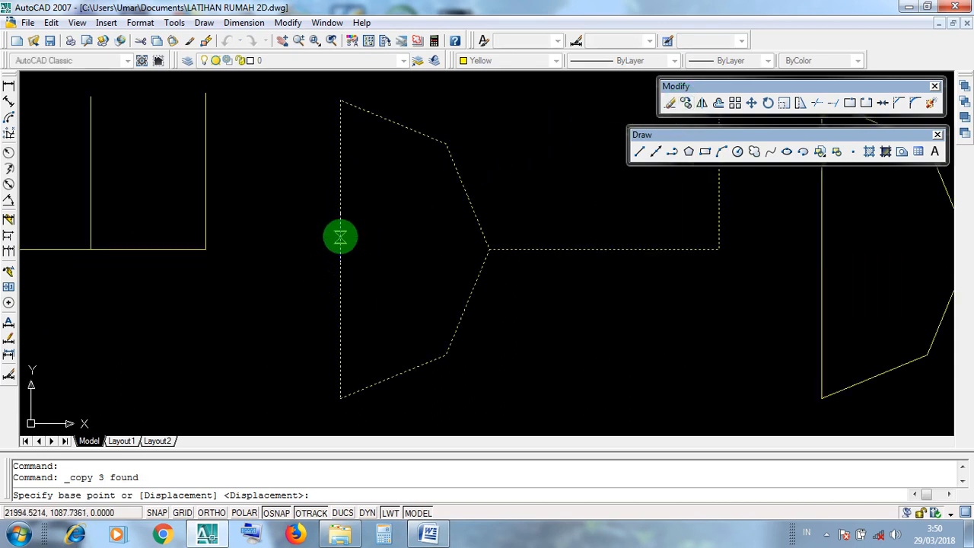
left_click(340, 250)
Step: Place the SAKLAR TUNGGAL copy on the outer face of the bathroom's door wall, just below the door opening, and finish copying
scroll(487, 261, "down", 6)
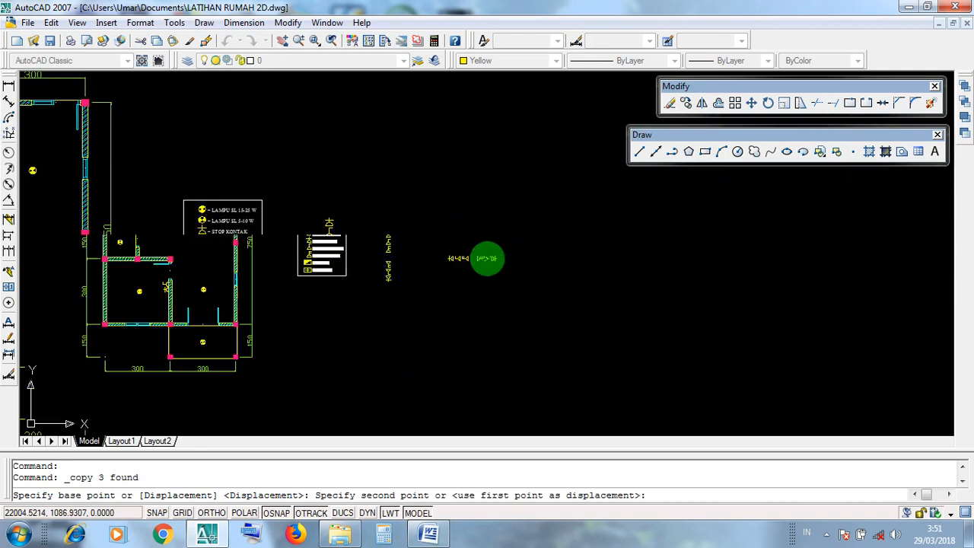
scroll(487, 259, "down", 2)
scroll(276, 257, "up", 8)
scroll(169, 261, "up", 6)
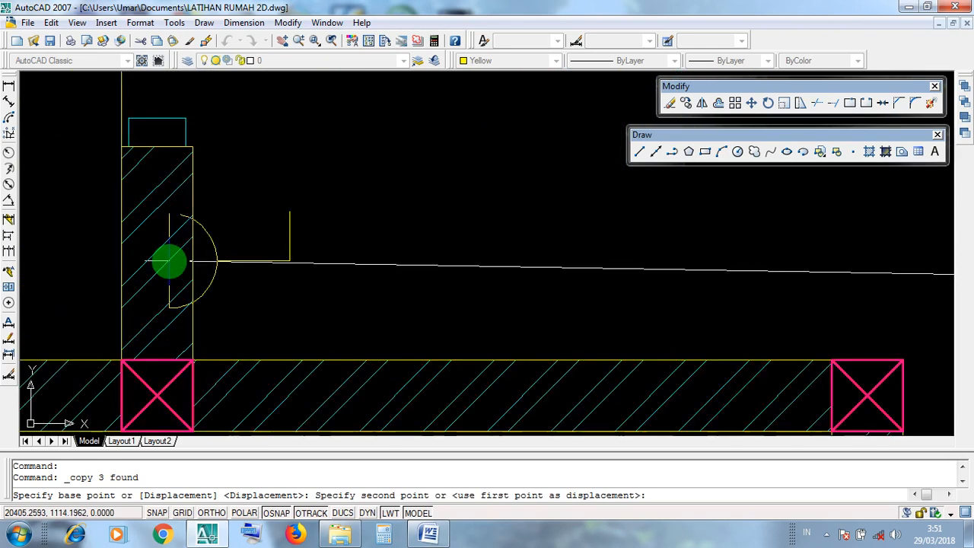
scroll(302, 302, "down", 4)
scroll(365, 294, "up", 4)
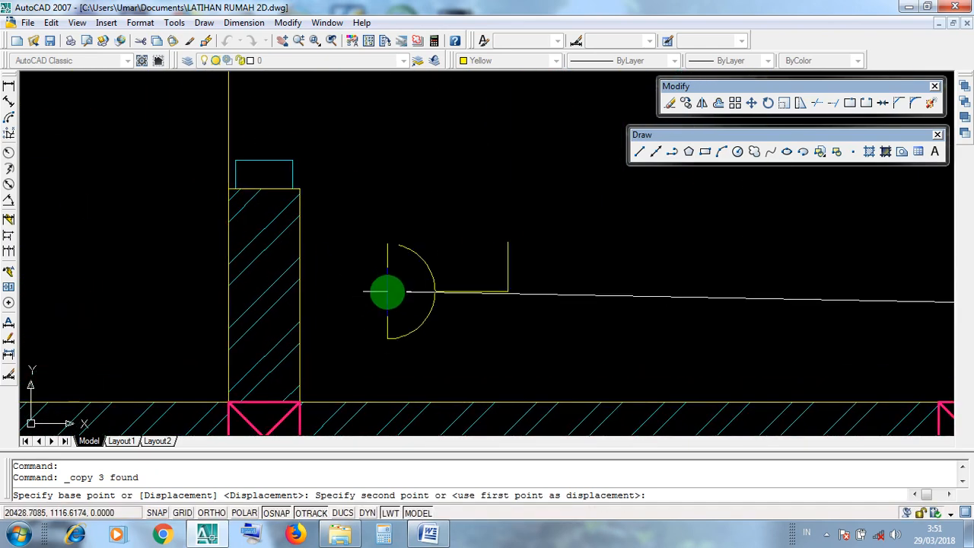
scroll(387, 291, "down", 4)
scroll(407, 333, "up", 3)
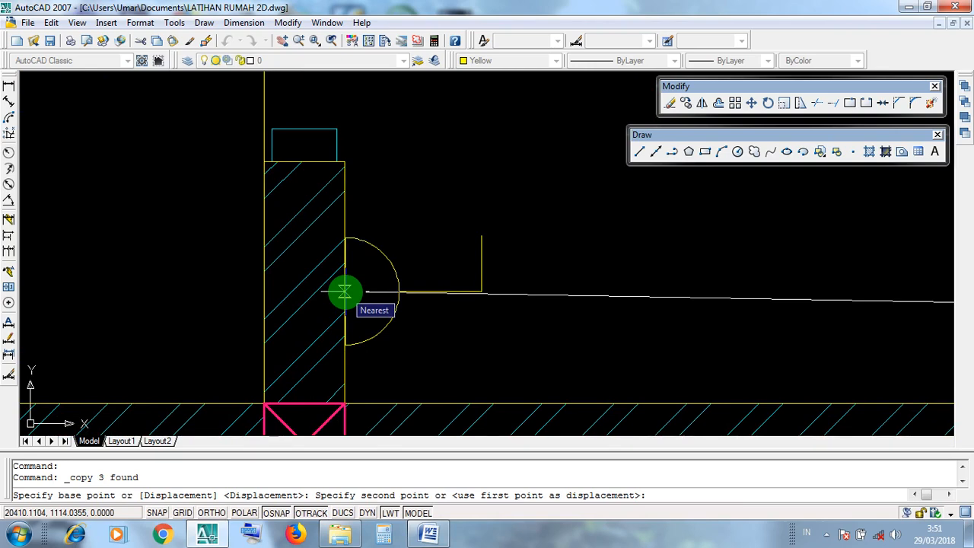
left_click(345, 291)
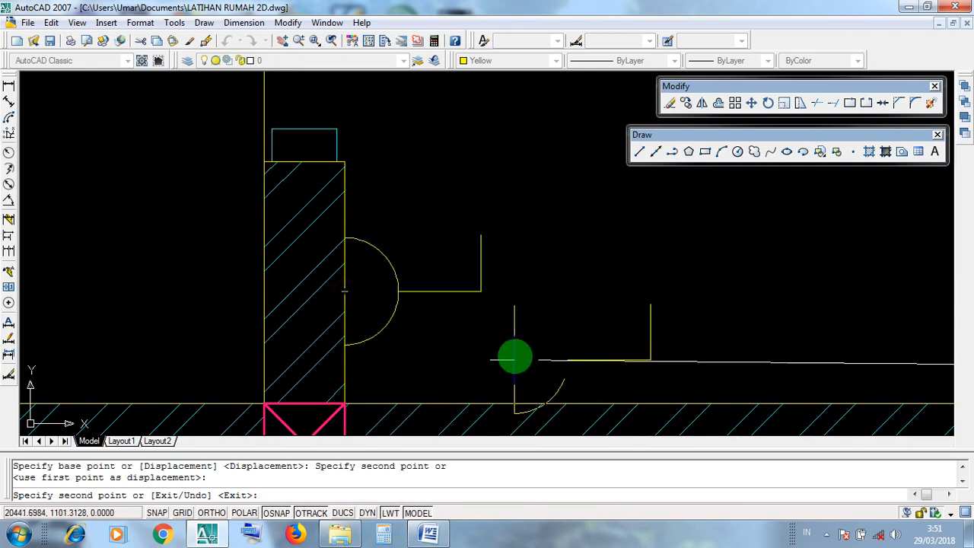
key("Return")
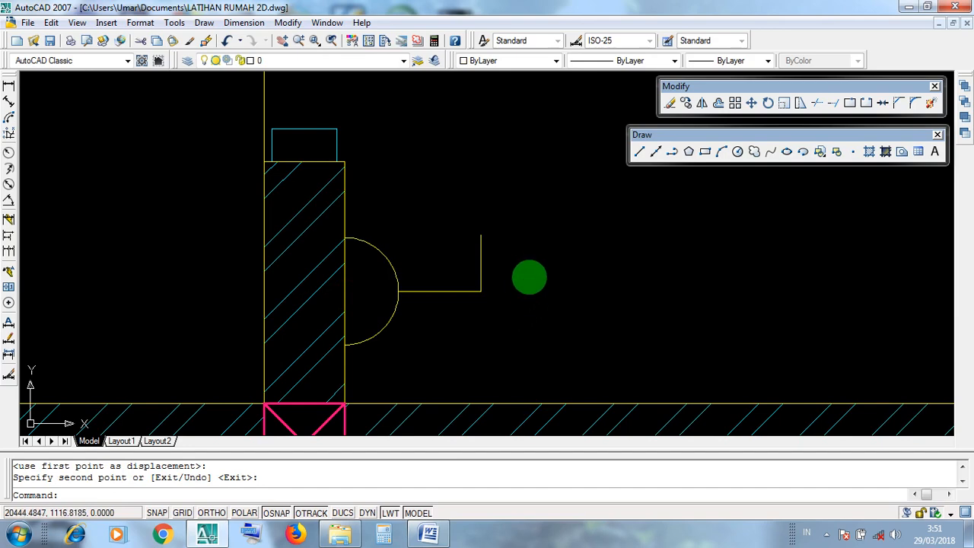
Step: Examine in the reference plan which symbols belong on the rear-left bedroom's wall beside the door opening, with their order and orientation
scroll(525, 274, "down", 5)
scroll(522, 272, "up", 3)
scroll(522, 258, "down", 2)
scroll(465, 417, "up", 3)
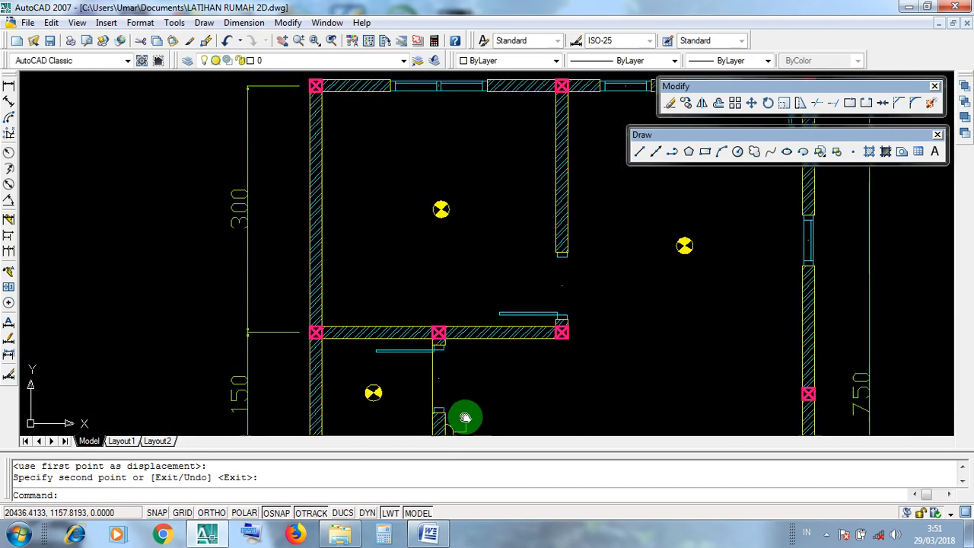
middle_click_drag(465, 417, 463, 449)
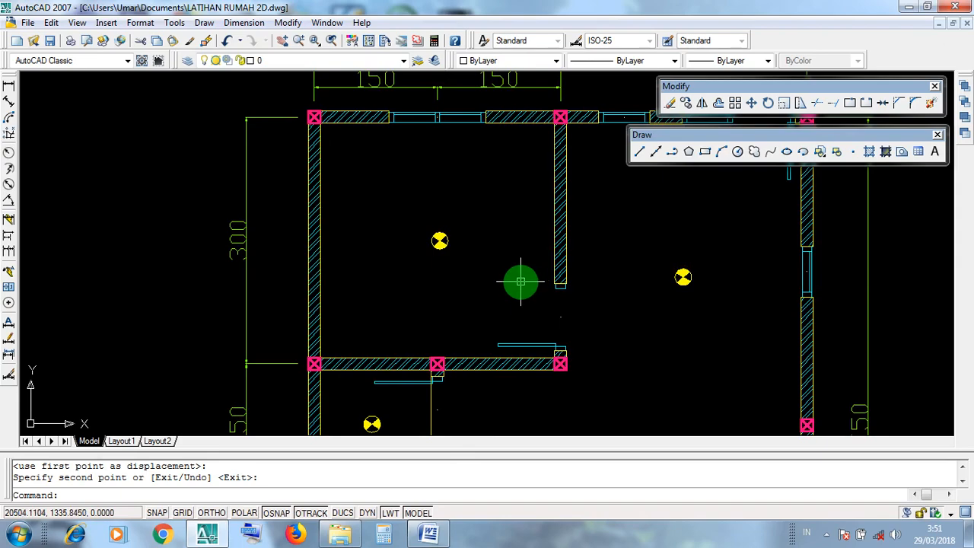
scroll(520, 281, "down", 3)
middle_click_drag(540, 221, 491, 414)
mouse_move(479, 247)
middle_mouse_down()
mouse_move(463, 328)
mouse_move(462, 296)
middle_mouse_up()
scroll(540, 174, "up", 3)
scroll(489, 315, "up", 4)
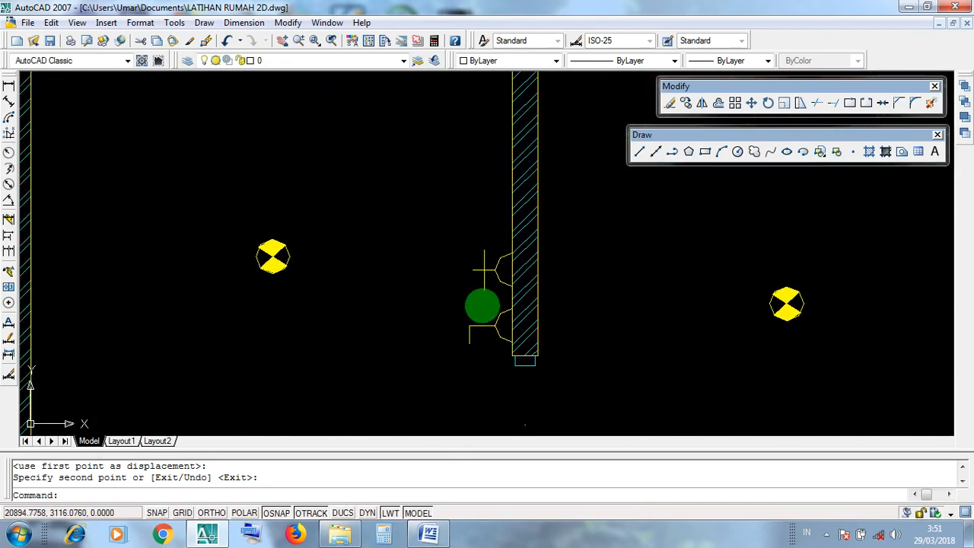
scroll(483, 307, "up", 2)
left_click(424, 277)
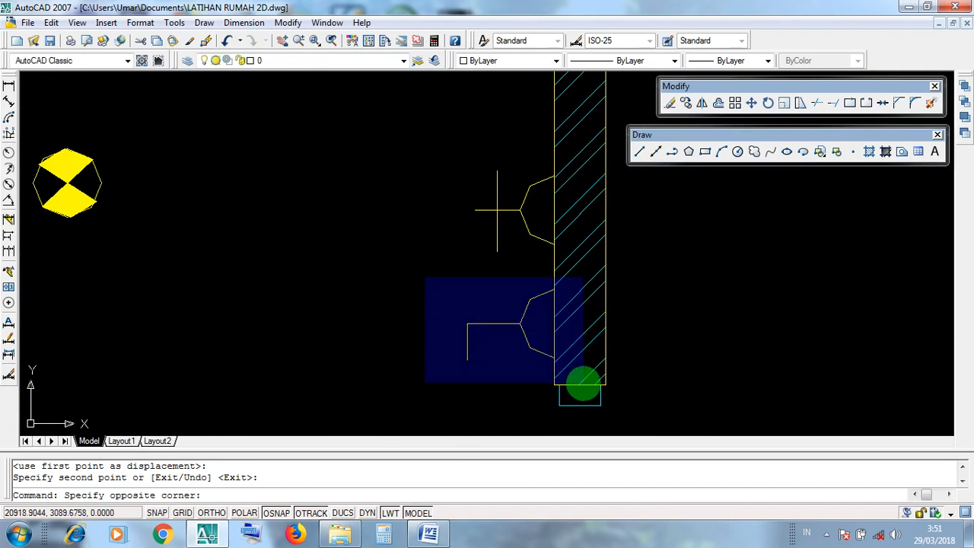
left_click(441, 292)
left_click(453, 152)
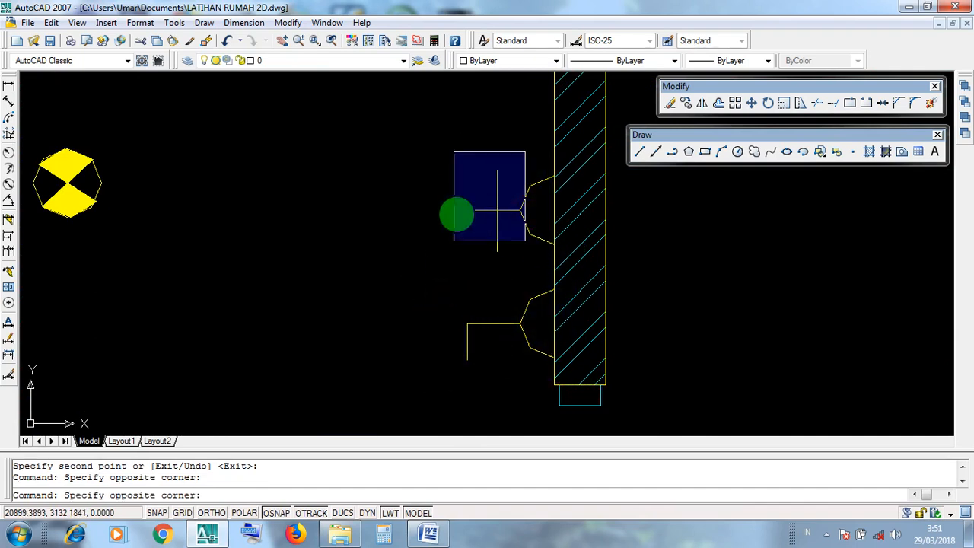
left_click(396, 185)
scroll(467, 228, "down", 4)
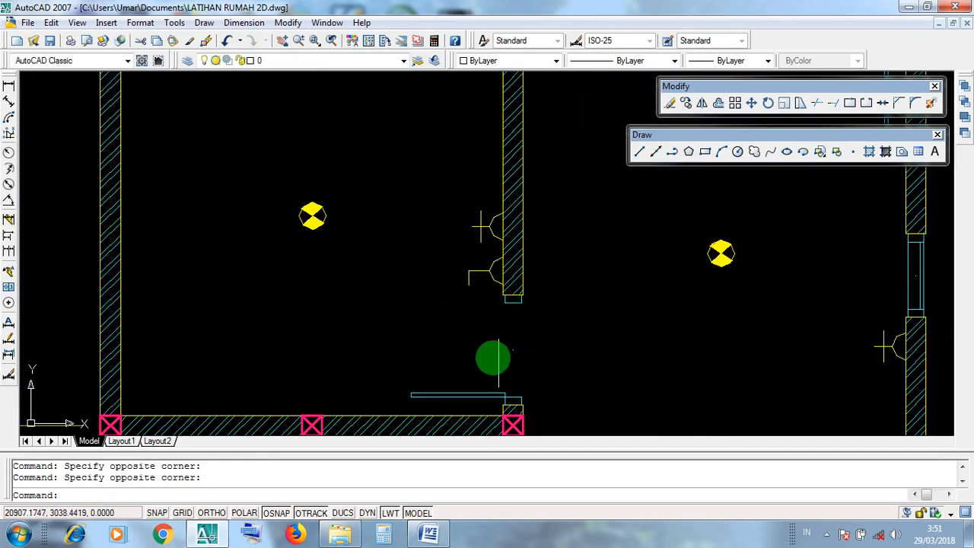
scroll(490, 290, "up", 2)
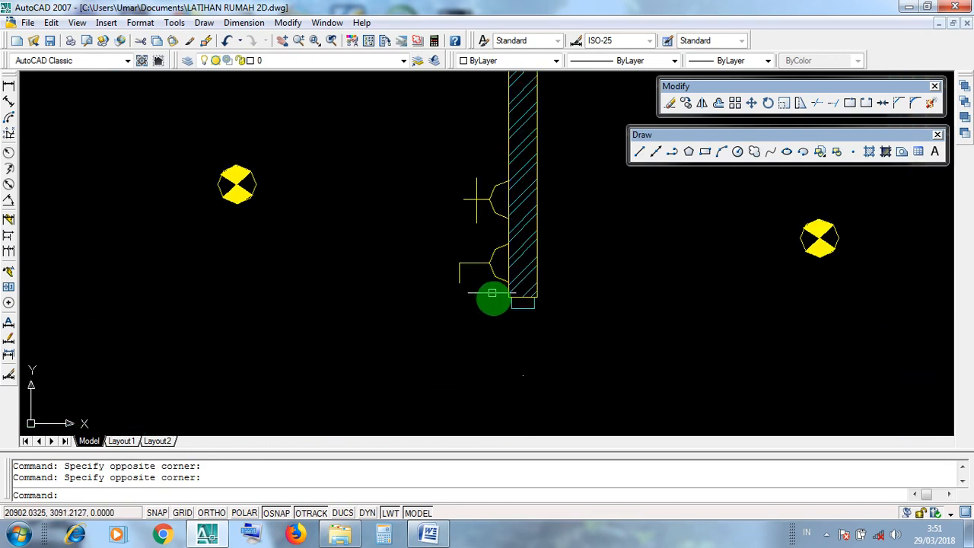
middle_click_drag(494, 294, 482, 252)
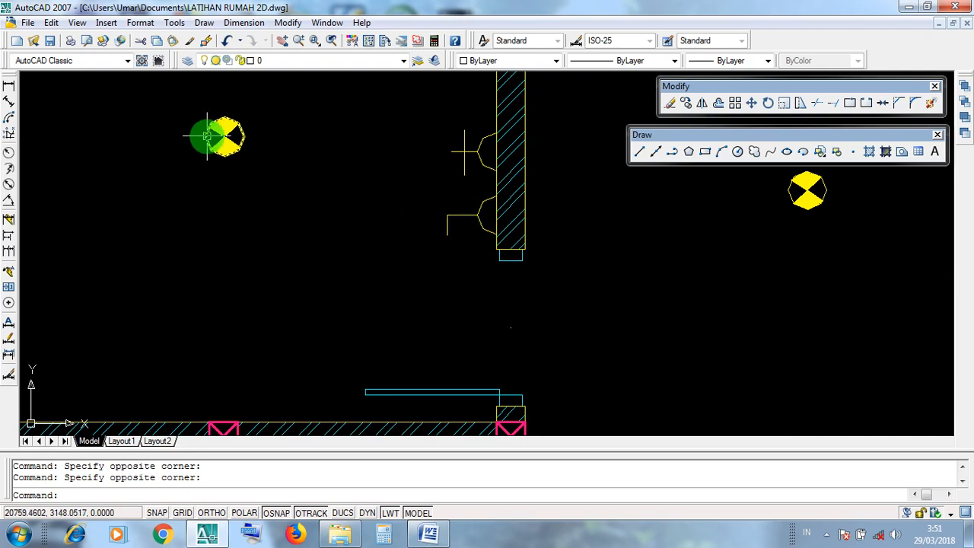
scroll(450, 151, "up", 3)
left_click(450, 130)
middle_click_drag(468, 202, 447, 279)
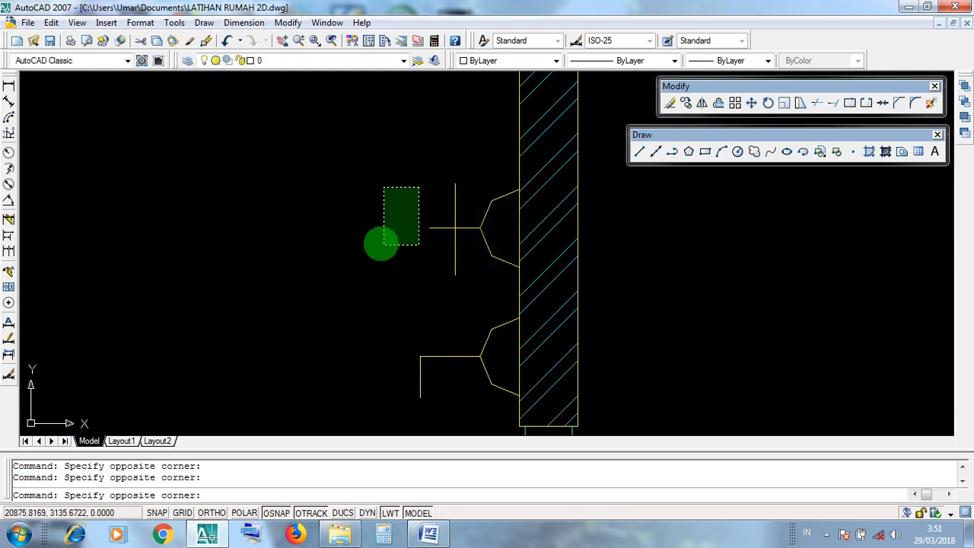
left_click(371, 239)
left_click(393, 166)
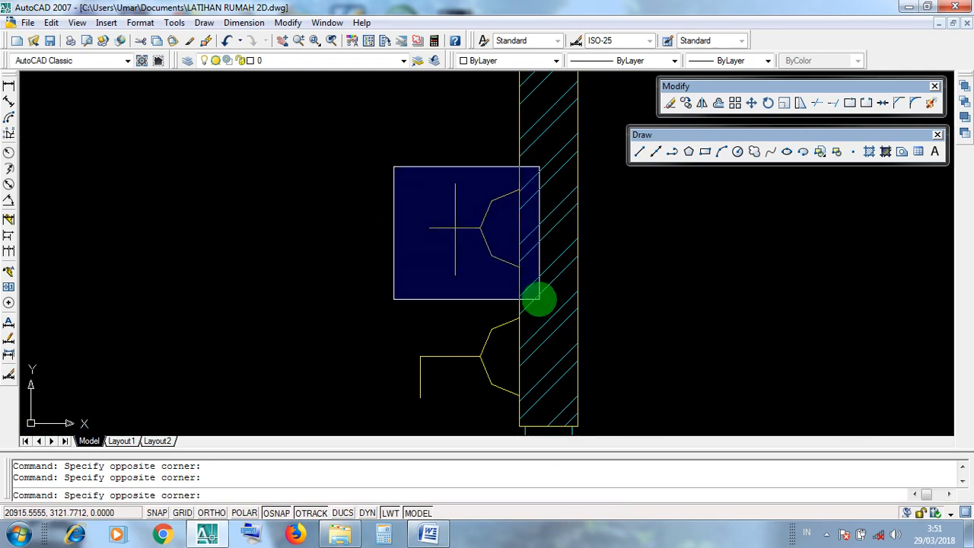
left_click(380, 251)
middle_click_drag(413, 320, 398, 274)
left_click(376, 264)
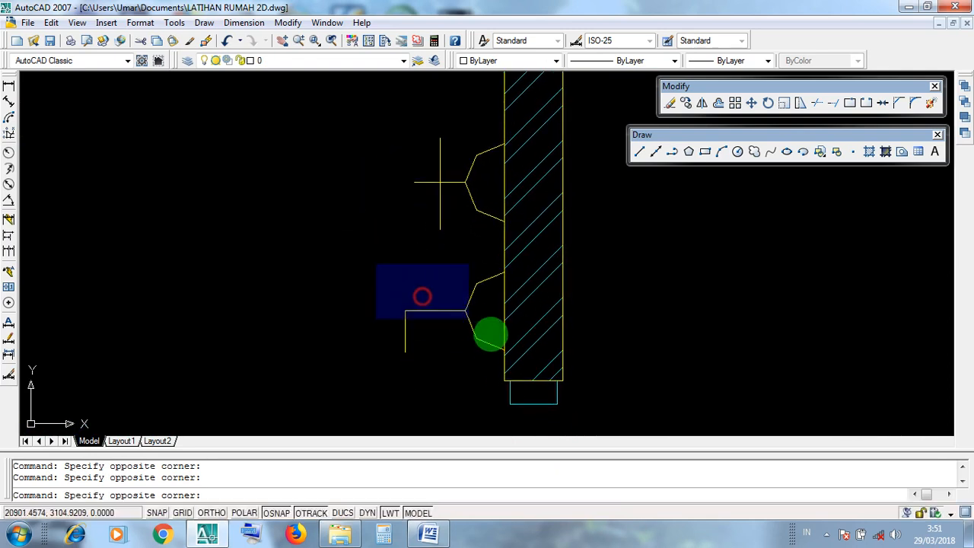
left_click(349, 312)
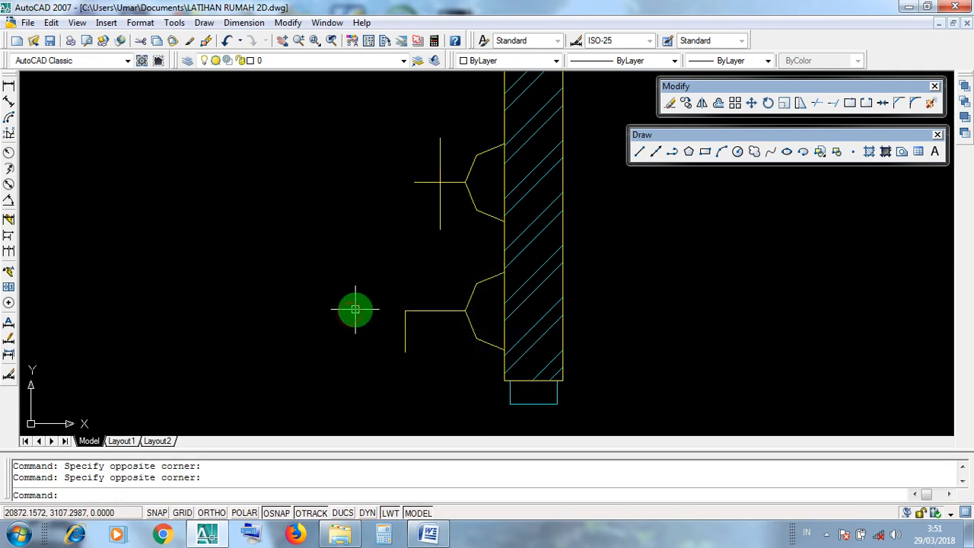
Step: Check each of the two symbols beside the rear-left bedroom's door opening in the reference plan and its distance from the wall end
middle_click_drag(361, 259, 355, 305)
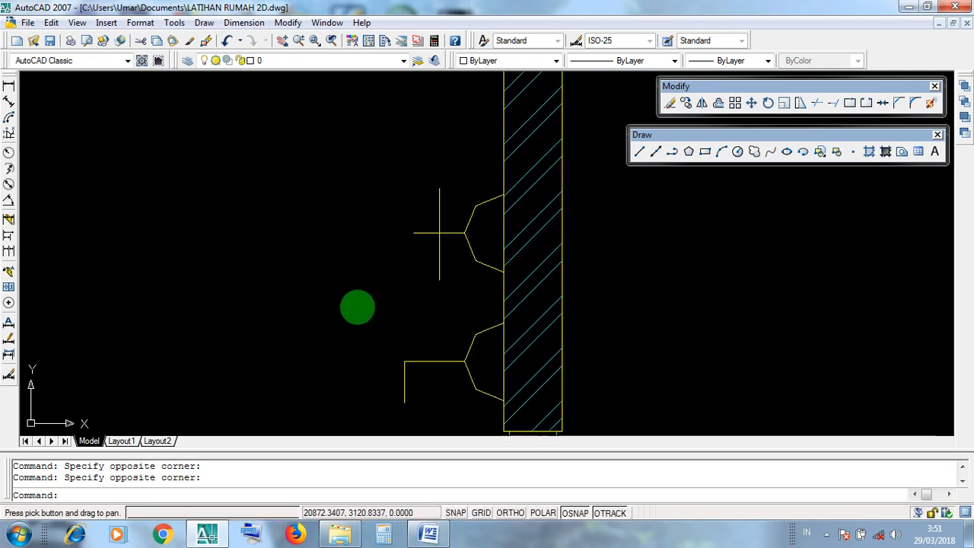
left_click(381, 169)
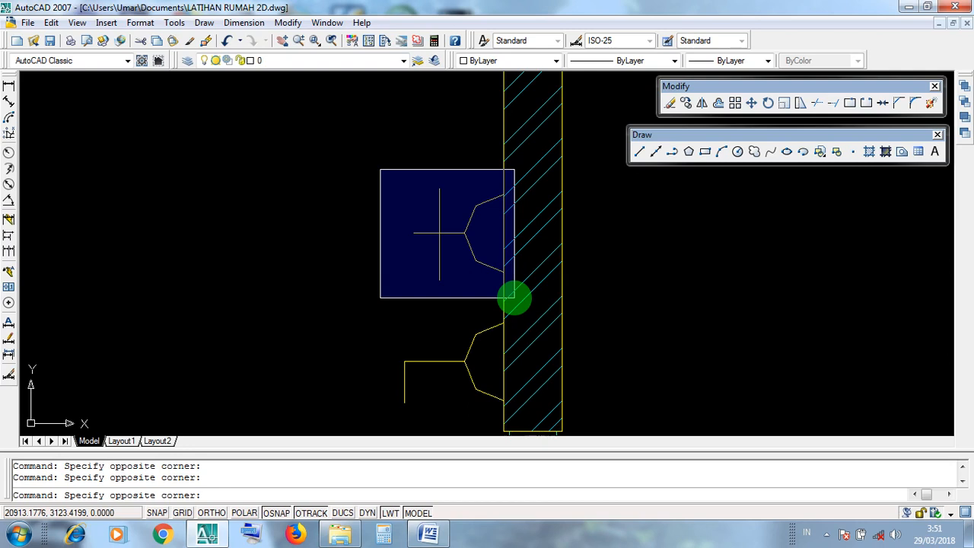
left_click(361, 252)
left_click(364, 326)
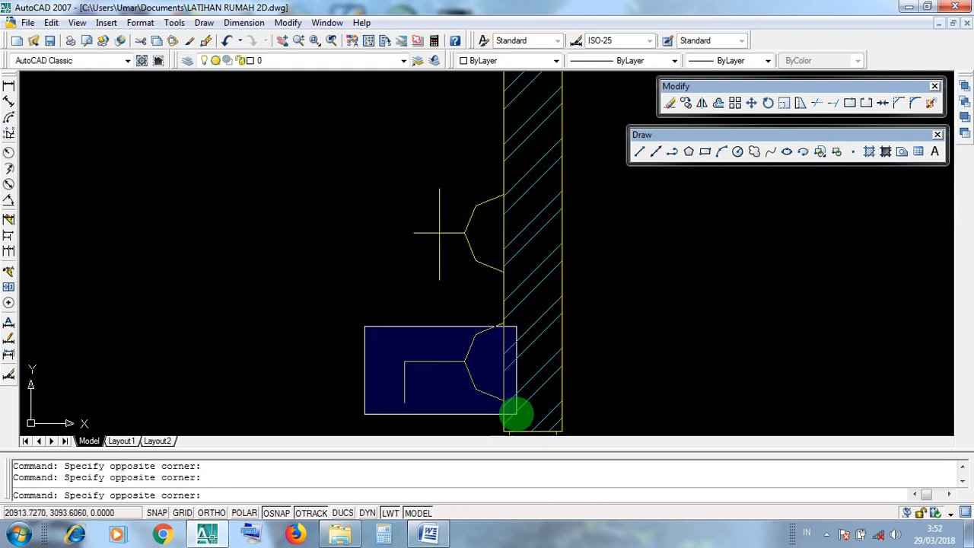
left_click(516, 414)
scroll(363, 268, "down", 1)
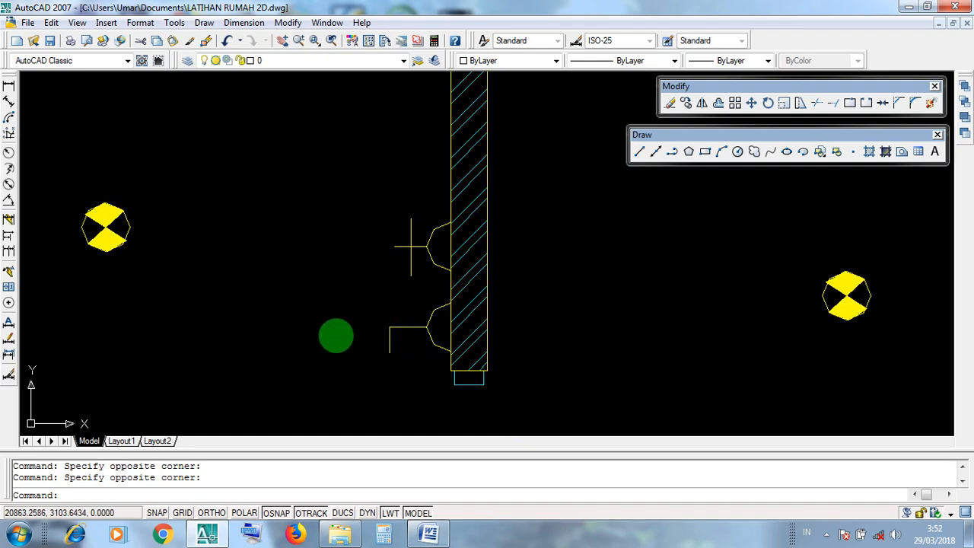
Step: Start copying the horizontal SAKLAR TUNGGAL symbol whose flat edge faces right, using the midpoint of that edge as base point
scroll(352, 259, "down", 4)
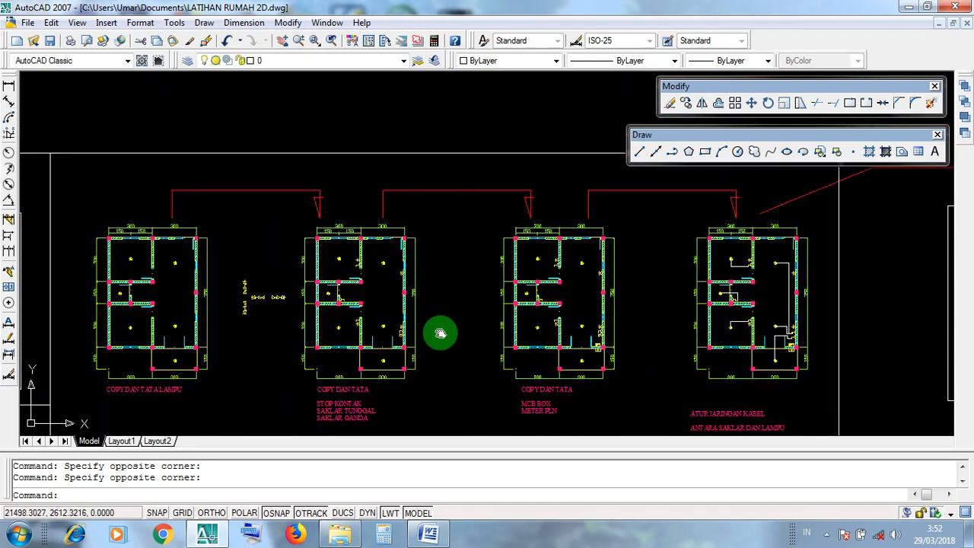
mouse_move(441, 333)
middle_mouse_down()
mouse_move(362, 172)
mouse_move(435, 252)
middle_mouse_up()
scroll(408, 317, "up", 2)
scroll(408, 317, "up", 8)
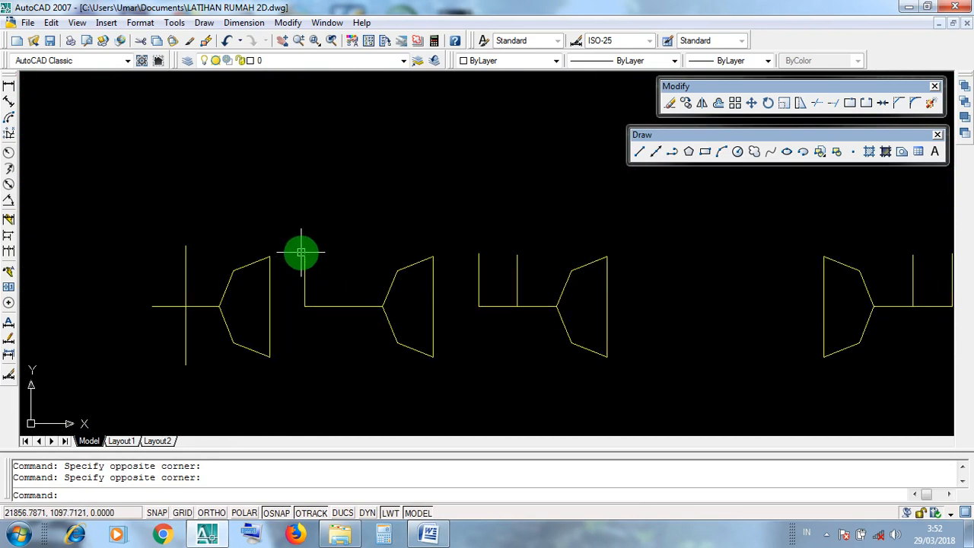
left_click(285, 226)
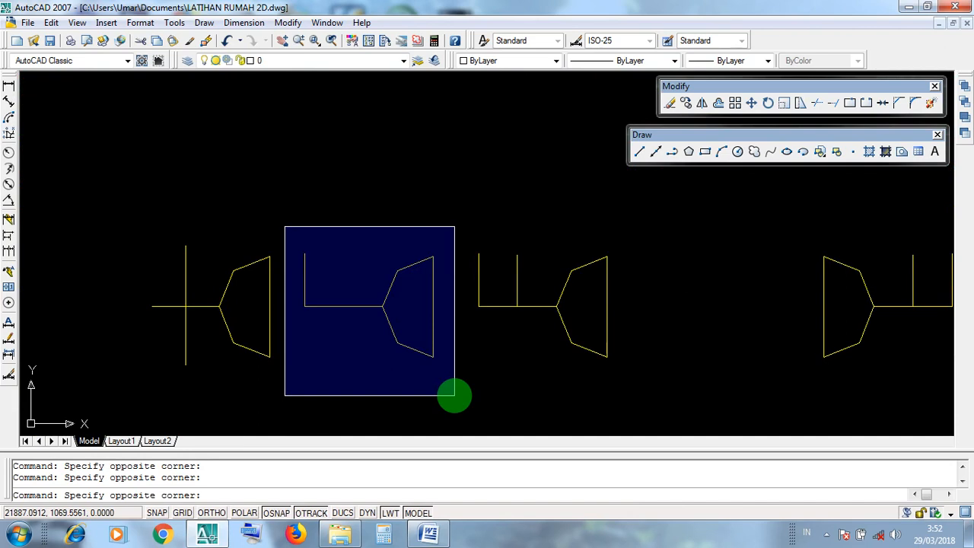
left_click(454, 395)
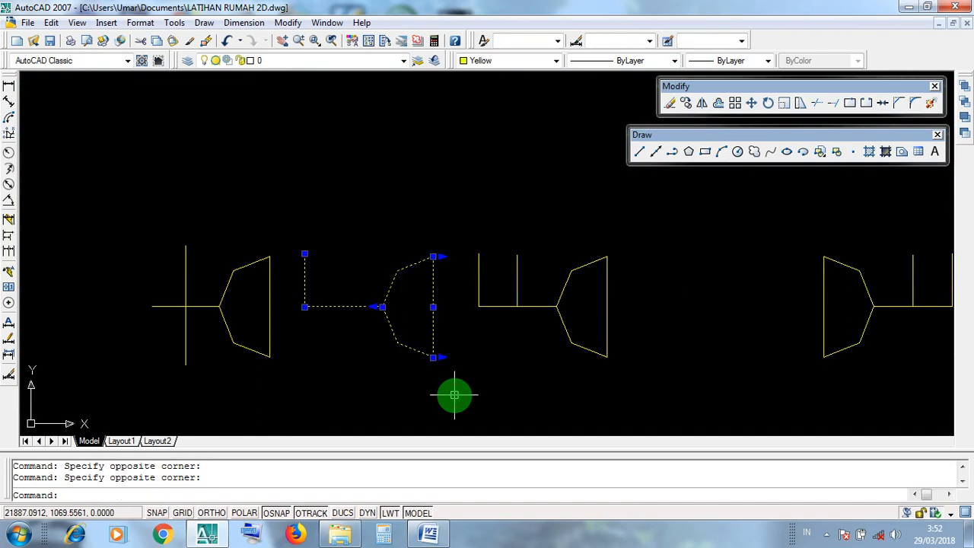
left_click(688, 107)
scroll(455, 328, "up", 3)
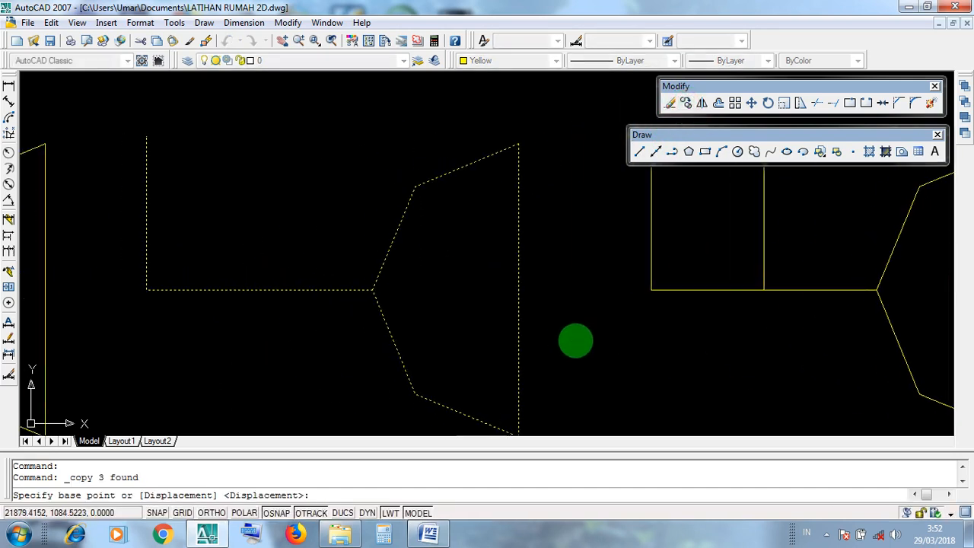
scroll(557, 333, "down", 2)
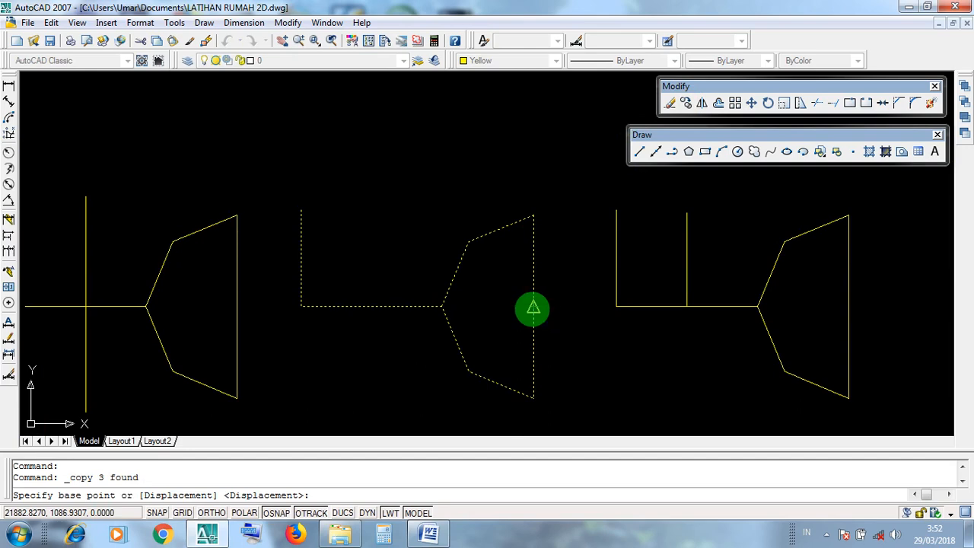
left_click(532, 308)
Step: Place the SAKLAR TUNGGAL copy on the rear-left bedroom's inner wall face, just above the door opening, and finish copying
scroll(556, 280, "down", 8)
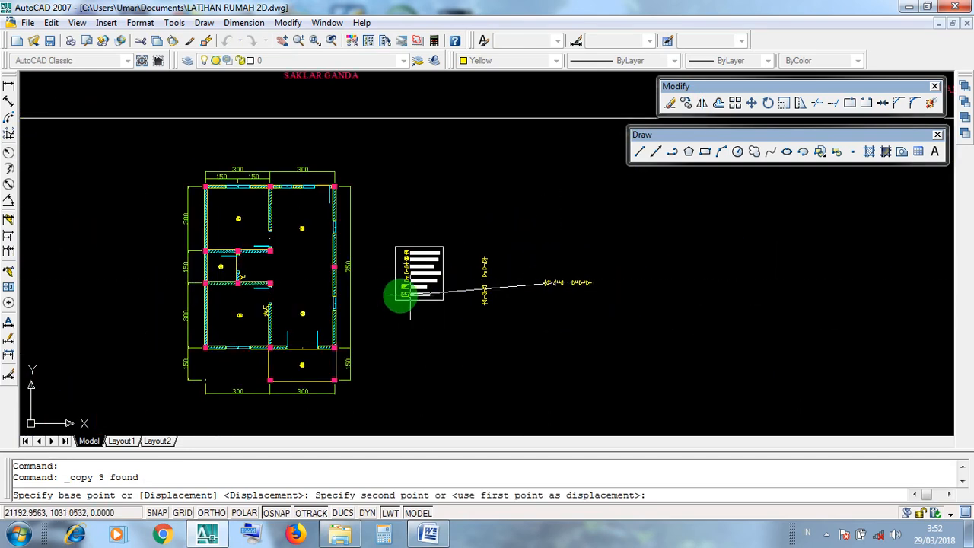
scroll(252, 219, "up", 10)
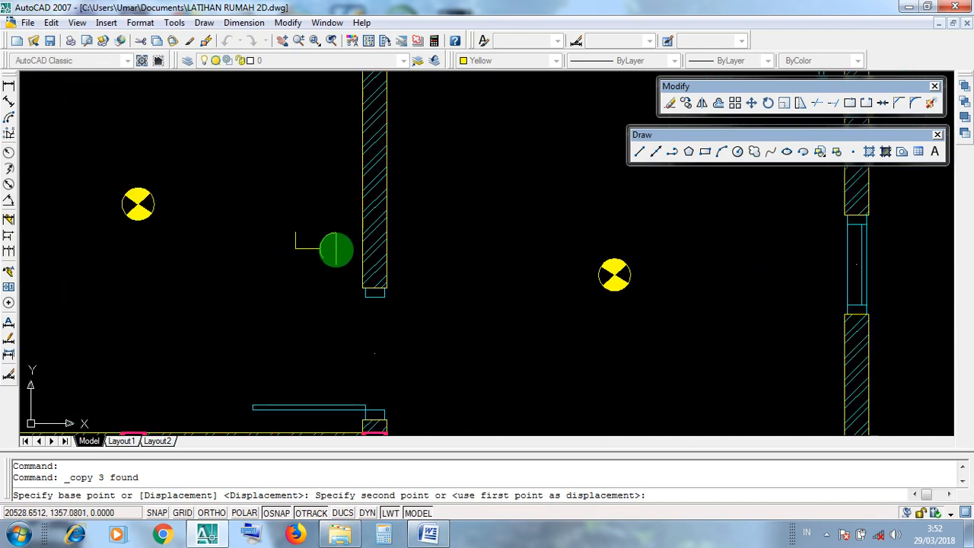
scroll(348, 254, "down", 5)
scroll(373, 272, "up", 8)
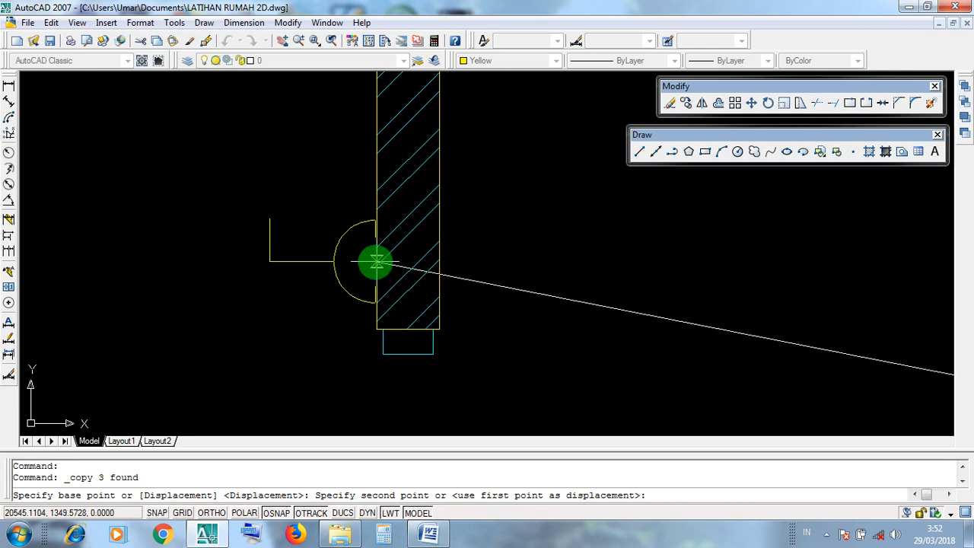
left_click(374, 261)
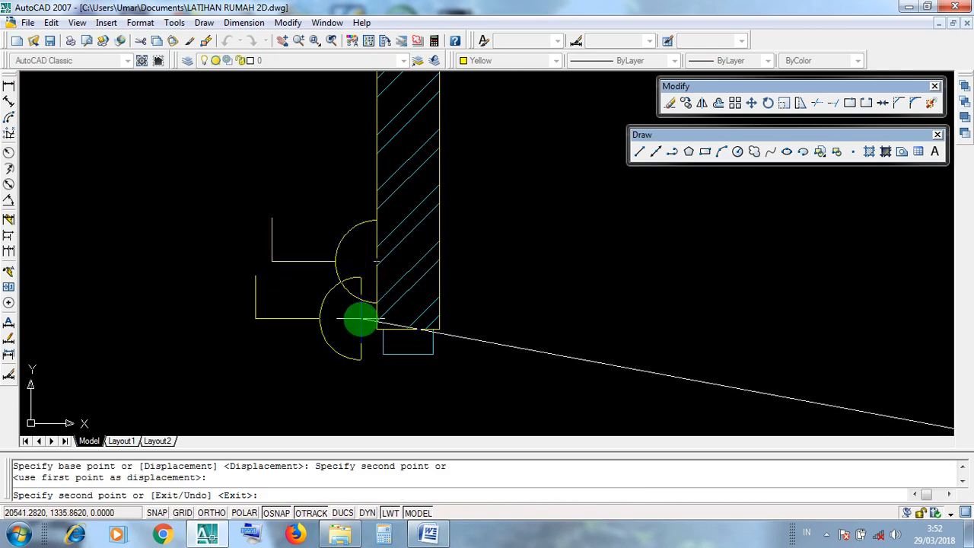
scroll(358, 319, "down", 4)
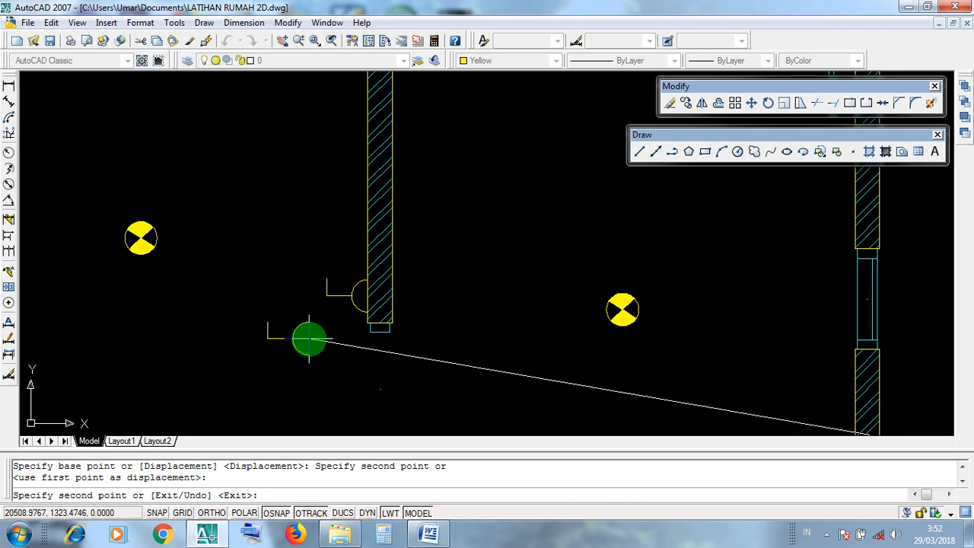
key("Return")
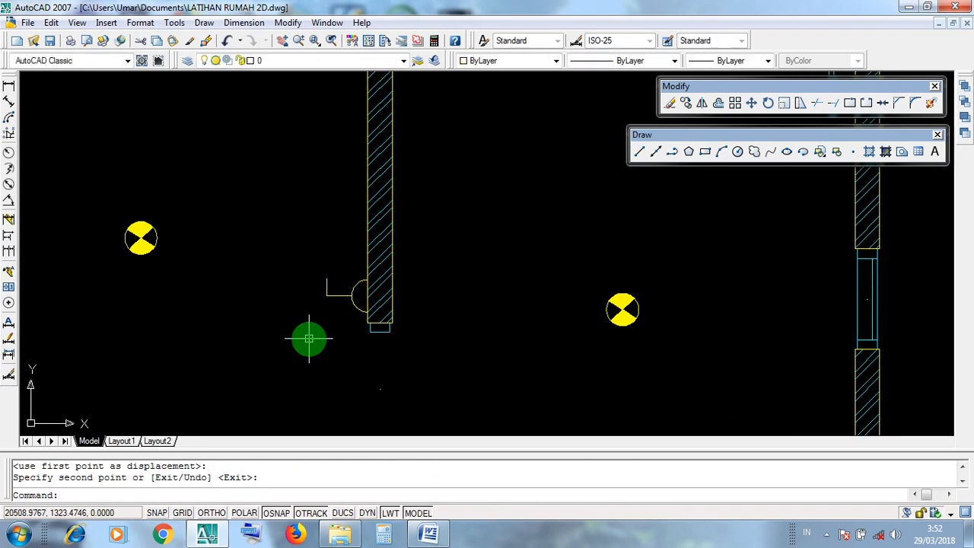
Step: Start copying the horizontal STOP KONTAK symbol whose flat edge faces right, using the midpoint of that edge as base point
scroll(346, 251, "up", 3)
left_click(307, 210)
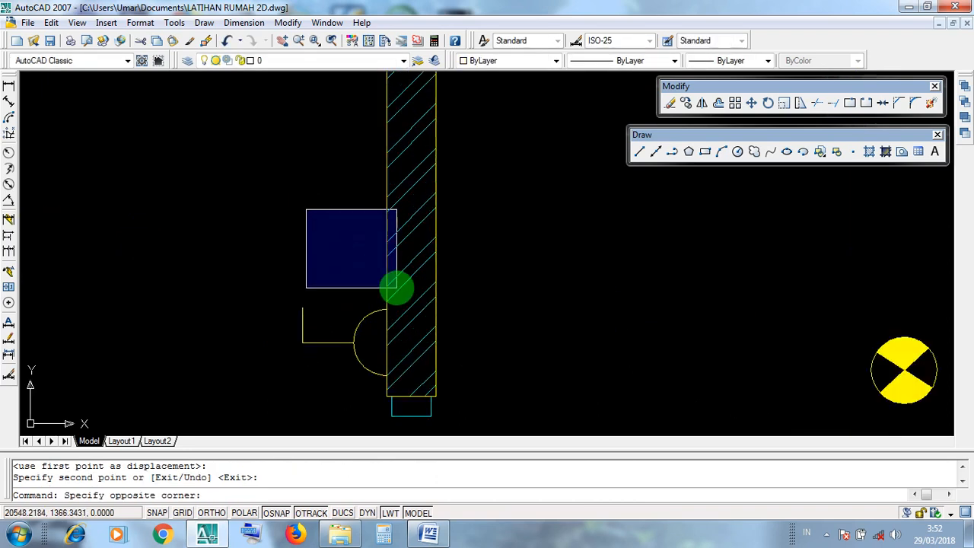
left_click(386, 280)
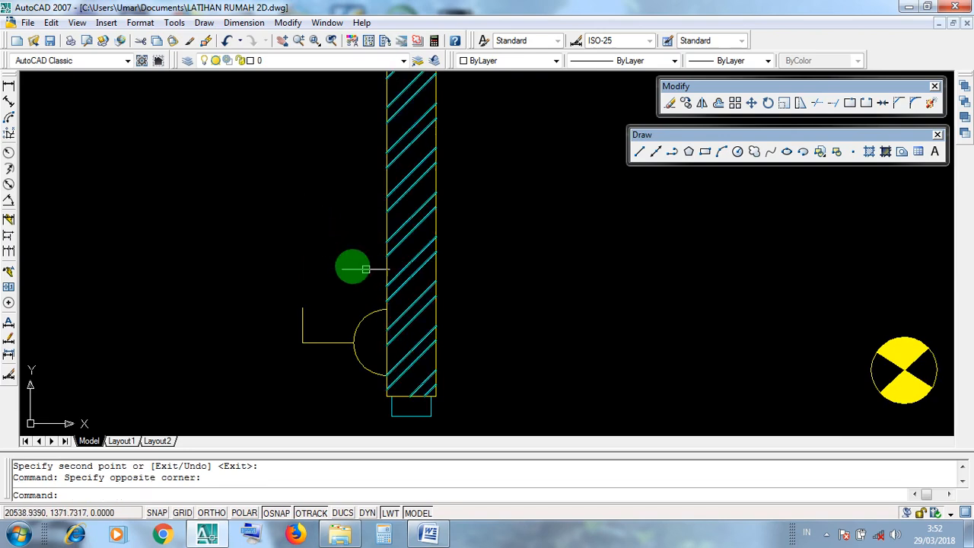
scroll(305, 223, "down", 5)
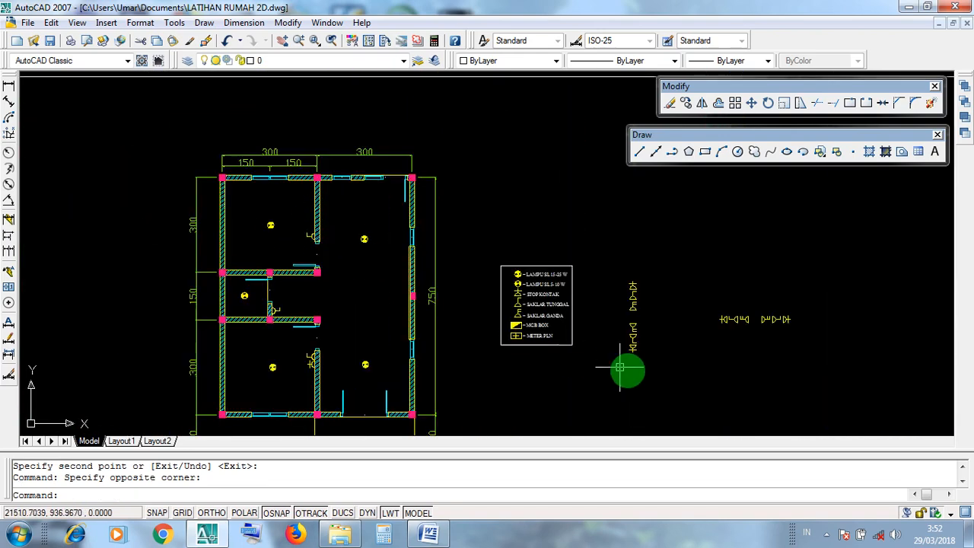
scroll(715, 342, "up", 6)
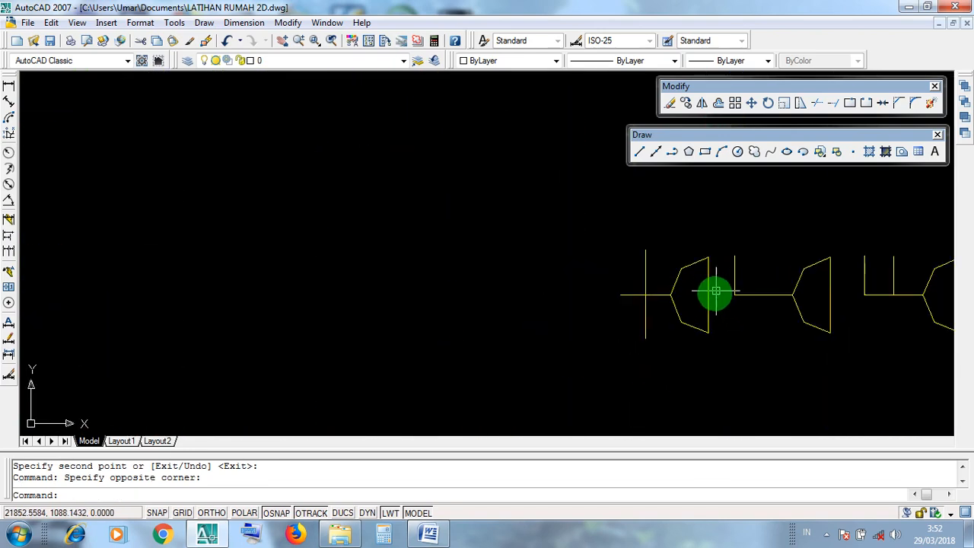
middle_click_drag(713, 294, 583, 333)
left_click(471, 241)
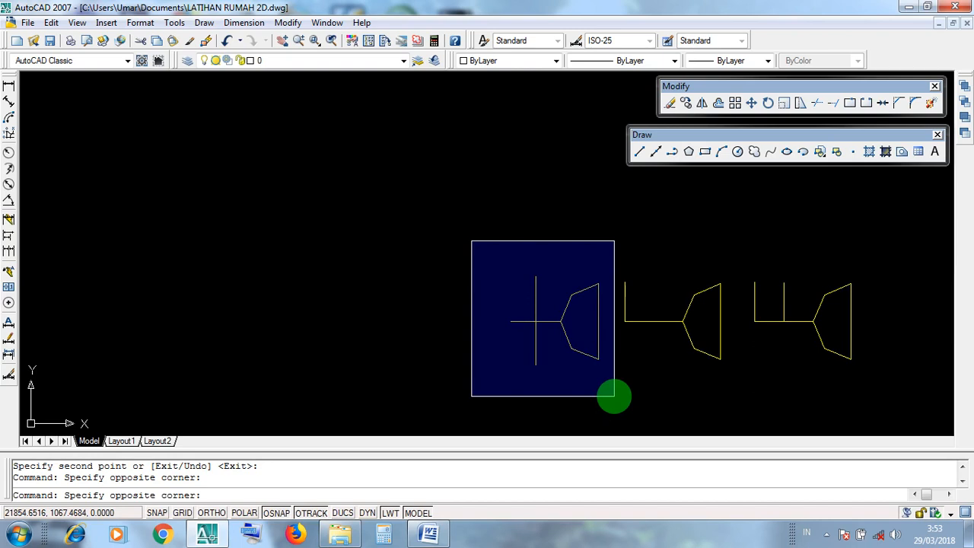
left_click(614, 396)
middle_click_drag(616, 370, 600, 374)
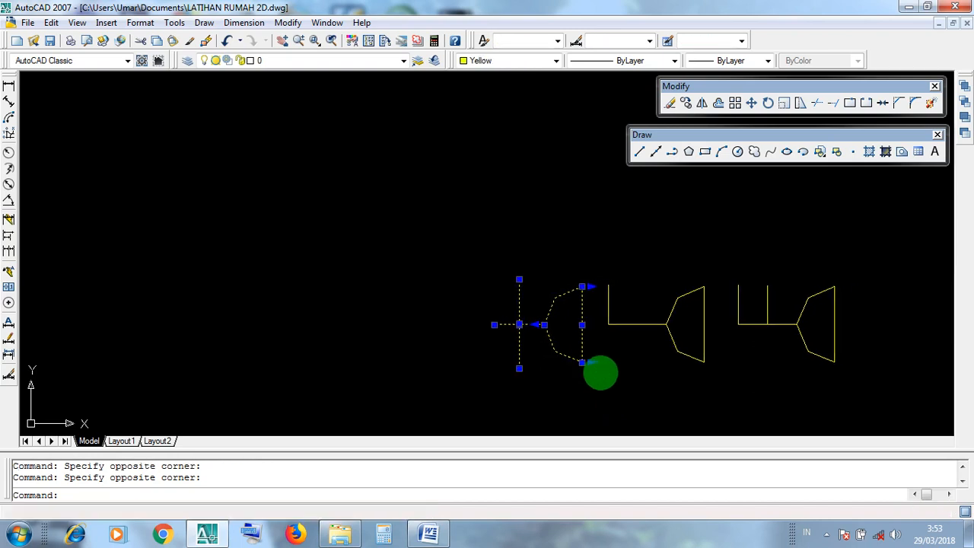
left_click(687, 104)
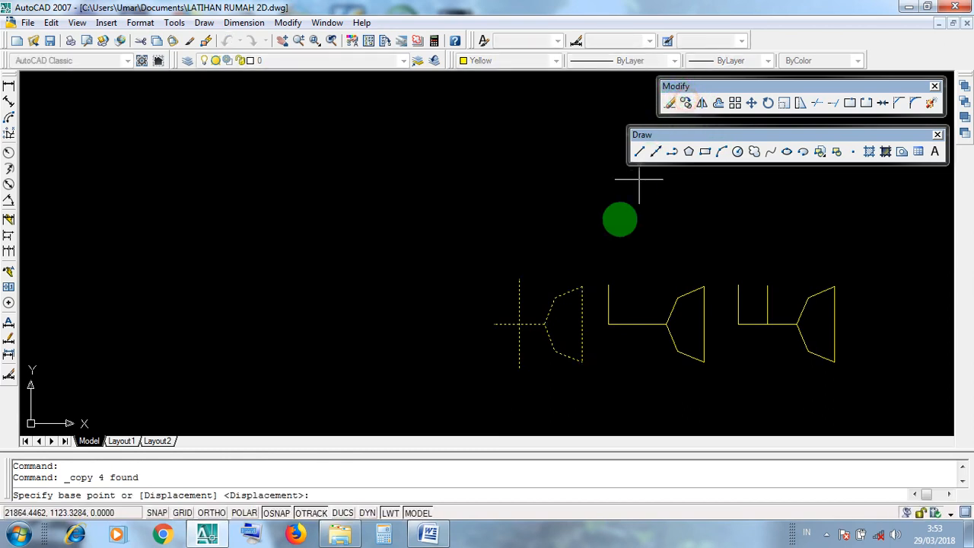
scroll(575, 358, "up", 3)
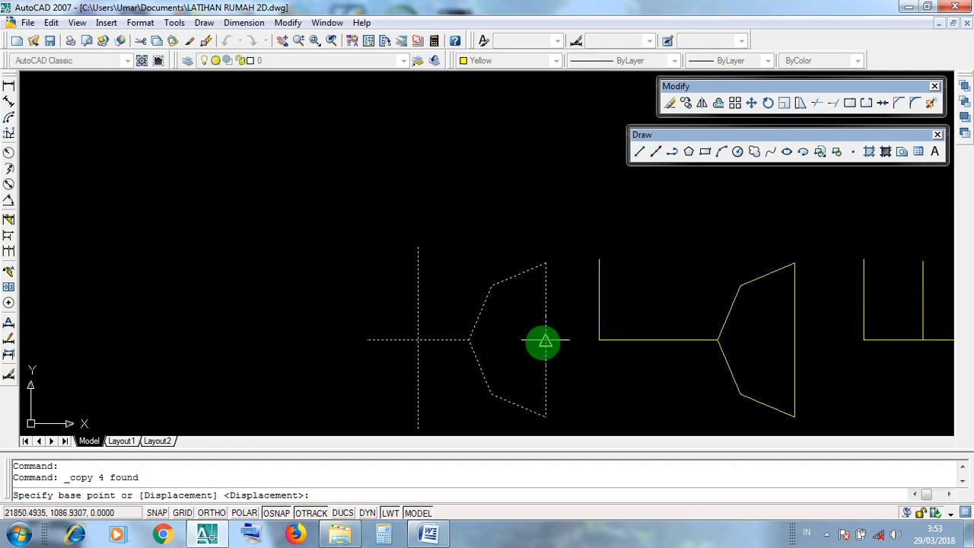
left_click(545, 342)
Step: Place the STOP KONTAK copy on the rear-left bedroom's inner wall face, directly above the SAKLAR TUNGGAL, and finish copying
scroll(547, 340, "down", 6)
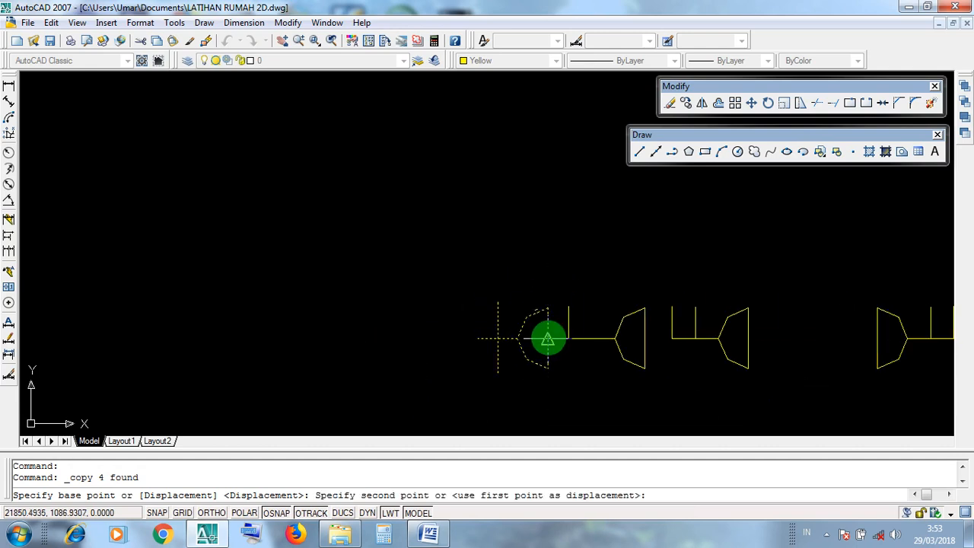
scroll(282, 271, "up", 8)
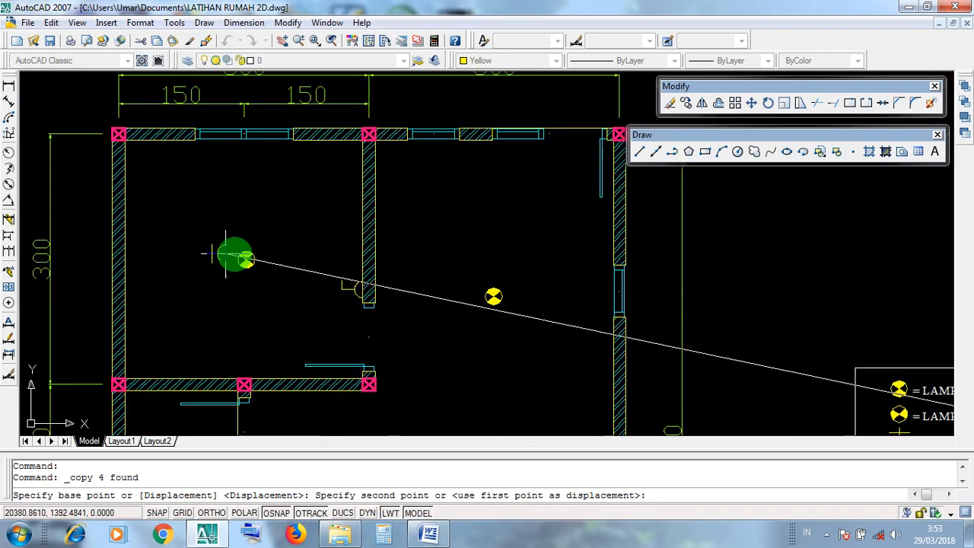
scroll(370, 284, "down", 8)
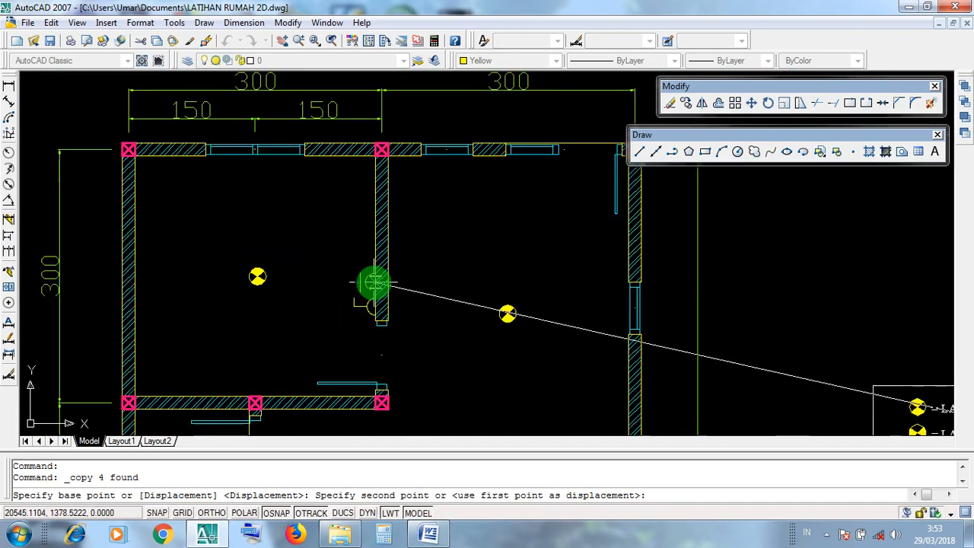
scroll(373, 282, "up", 2)
scroll(373, 282, "up", 6)
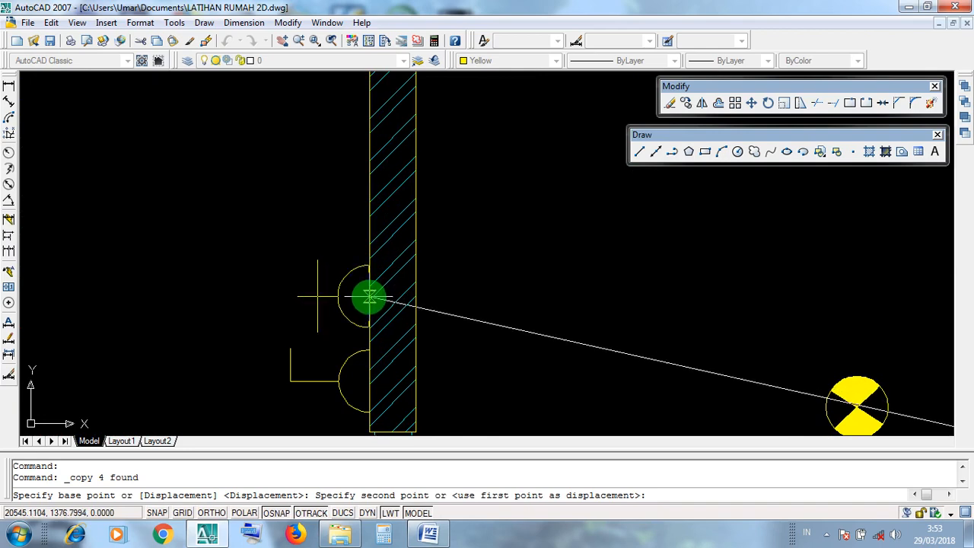
left_click(369, 297)
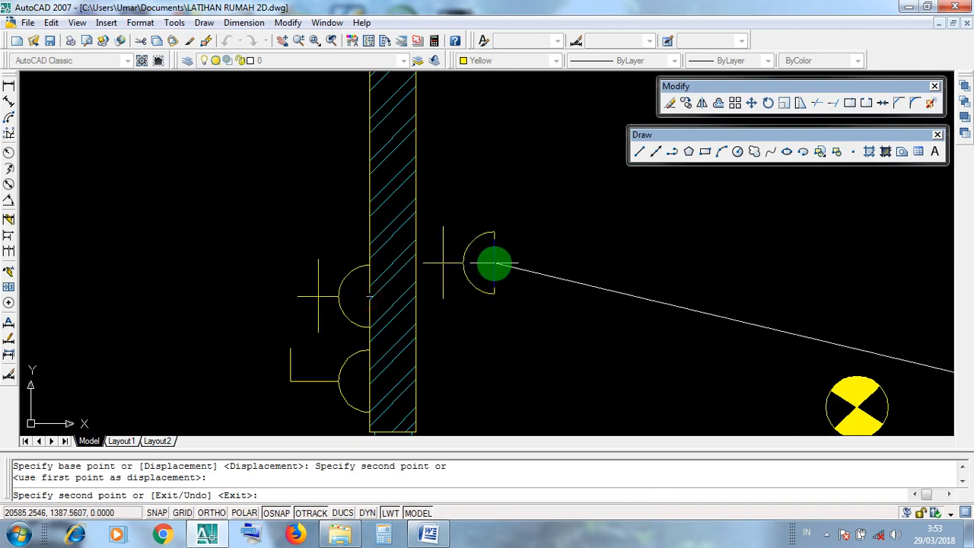
scroll(494, 263, "down", 6)
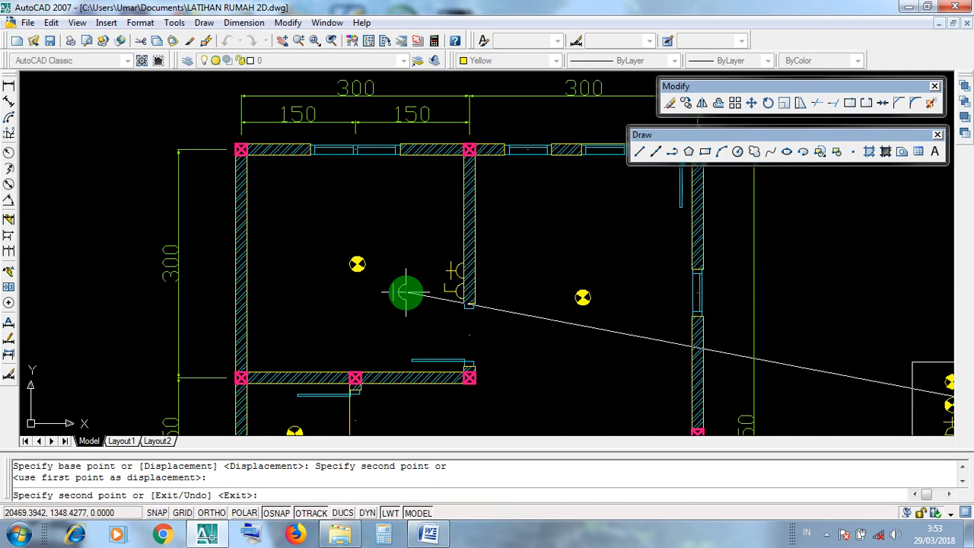
key("Return")
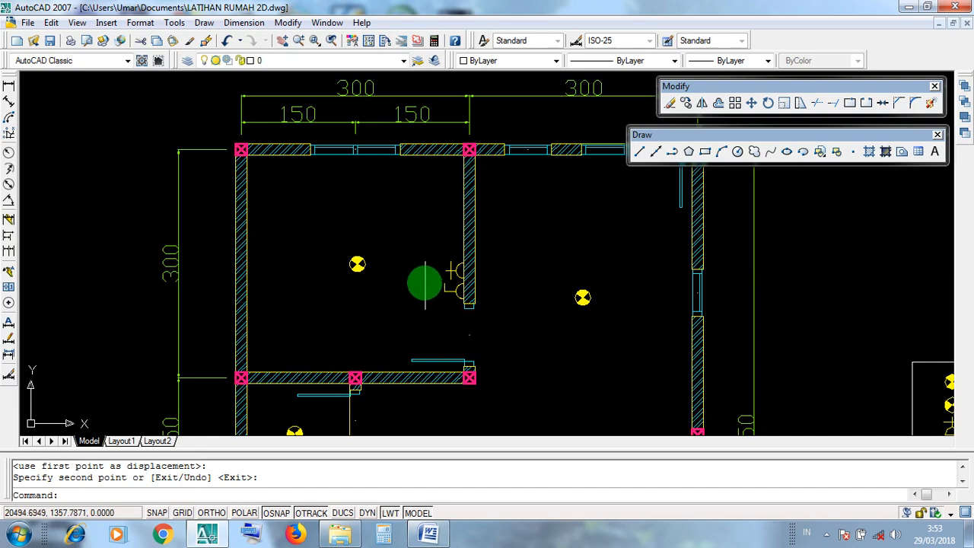
Step: Examine the switch and socket layout of the right-hand room in the STOP KONTAK, SAKLAR TUNGGAL, SAKLAR GANDA reference plan
scroll(422, 283, "down", 4)
scroll(418, 282, "up", 2)
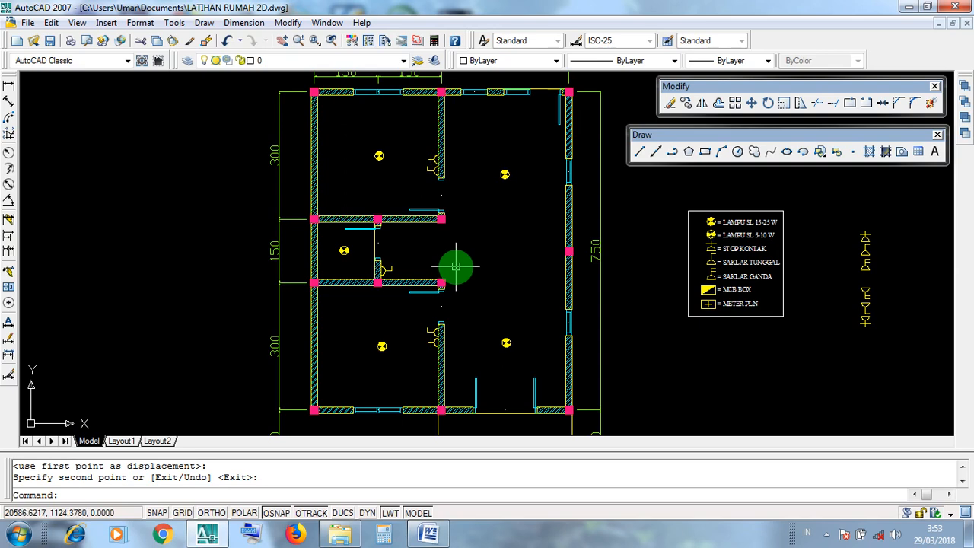
scroll(457, 269, "down", 4)
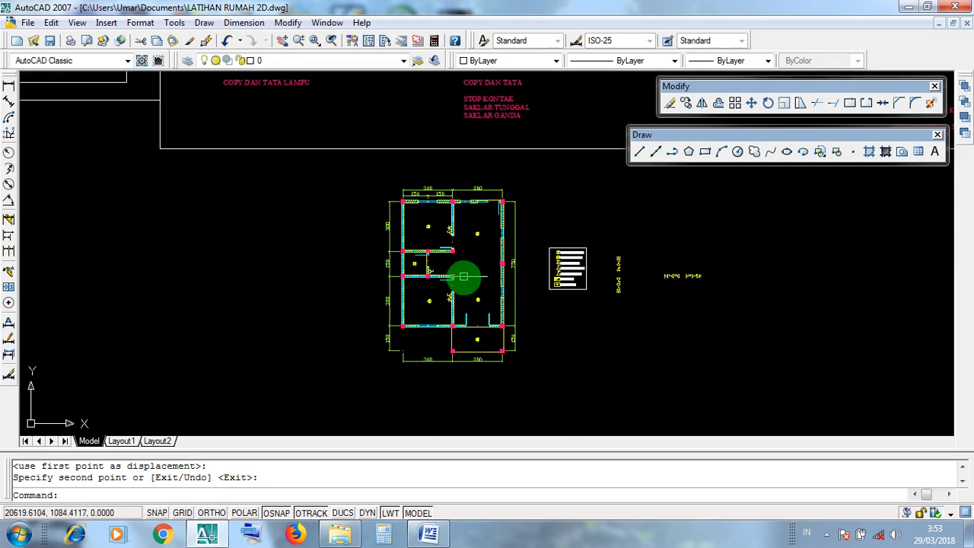
middle_click_drag(450, 252, 412, 440)
middle_click_drag(434, 297, 396, 371)
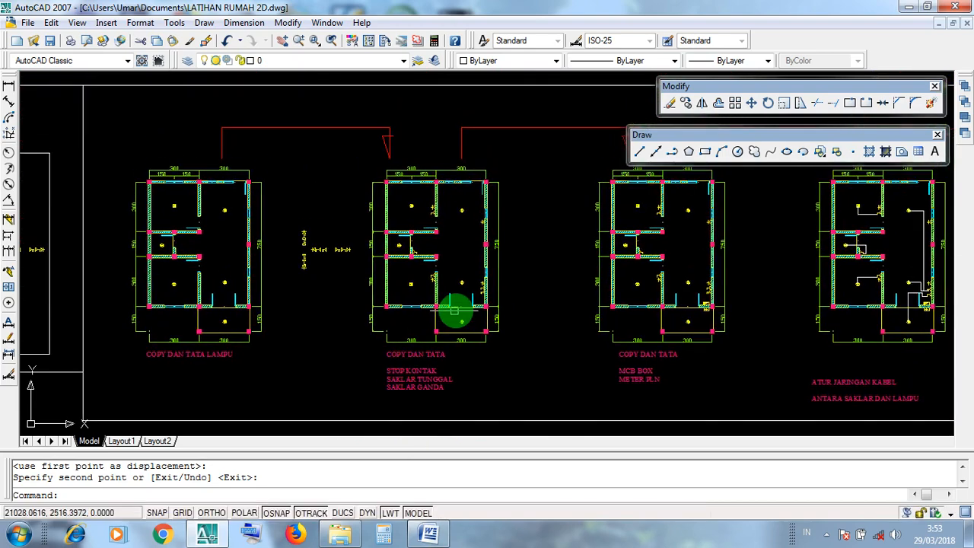
scroll(480, 292, "up", 6)
scroll(470, 301, "down", 4)
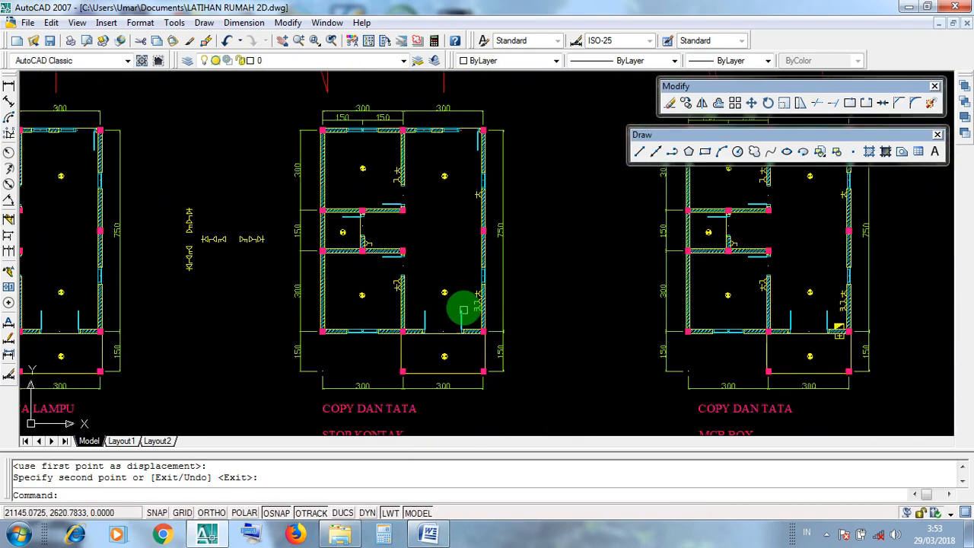
middle_click_drag(462, 305, 444, 331)
left_click(451, 312)
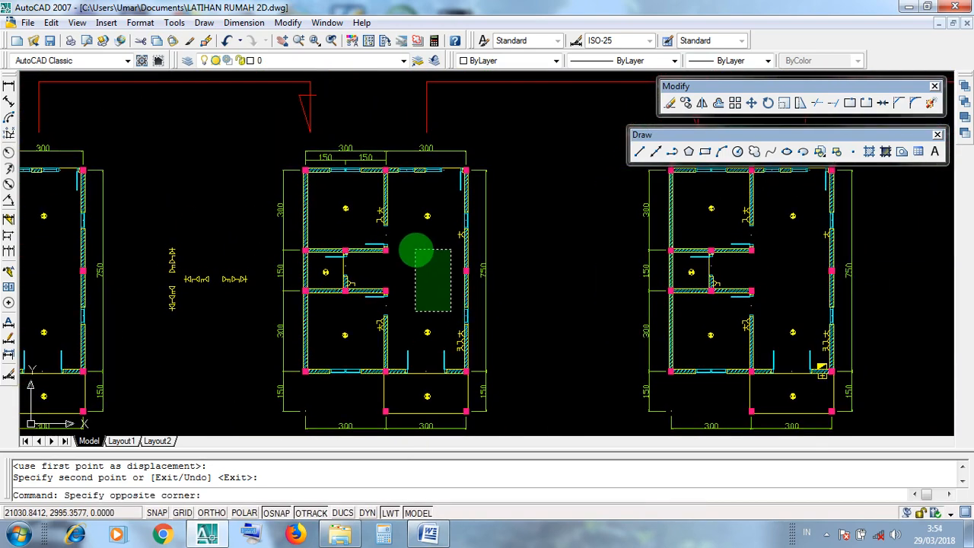
left_click(415, 251)
scroll(461, 368, "up", 5)
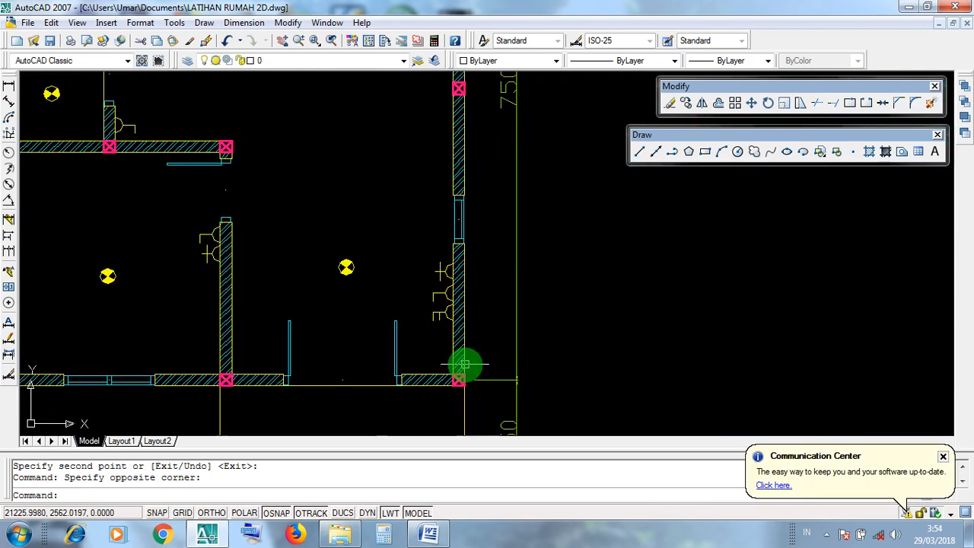
Step: Examine the order and orientation of the STOP KONTAK, SAKLAR TUNGGAL and SAKLAR GANDA on the reference plan's front-right outer wall
scroll(464, 364, "up", 5)
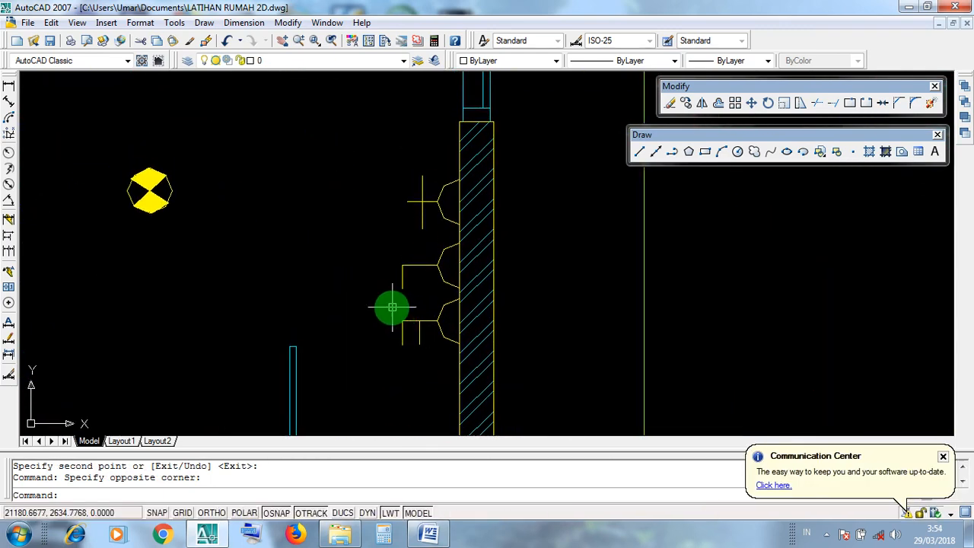
left_click(392, 307)
left_click(399, 329)
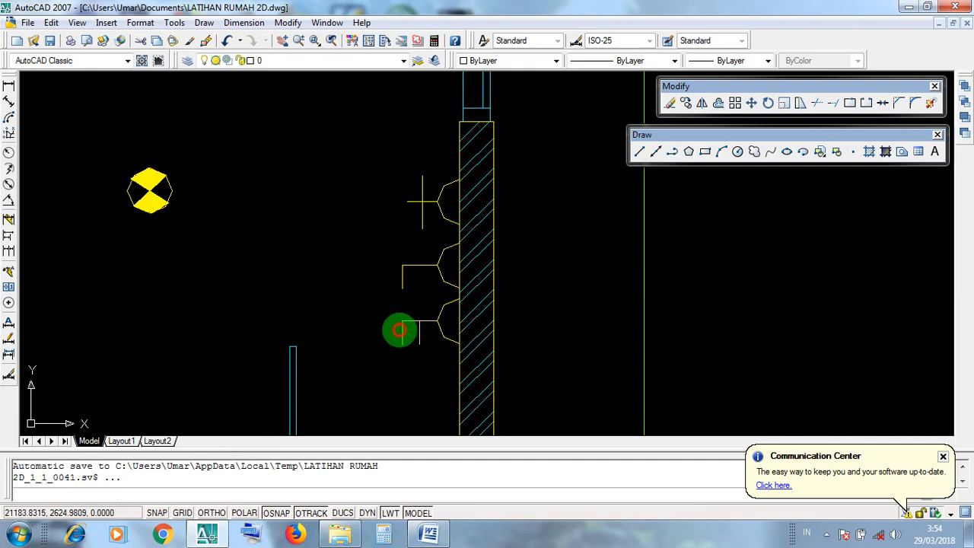
left_click(385, 243)
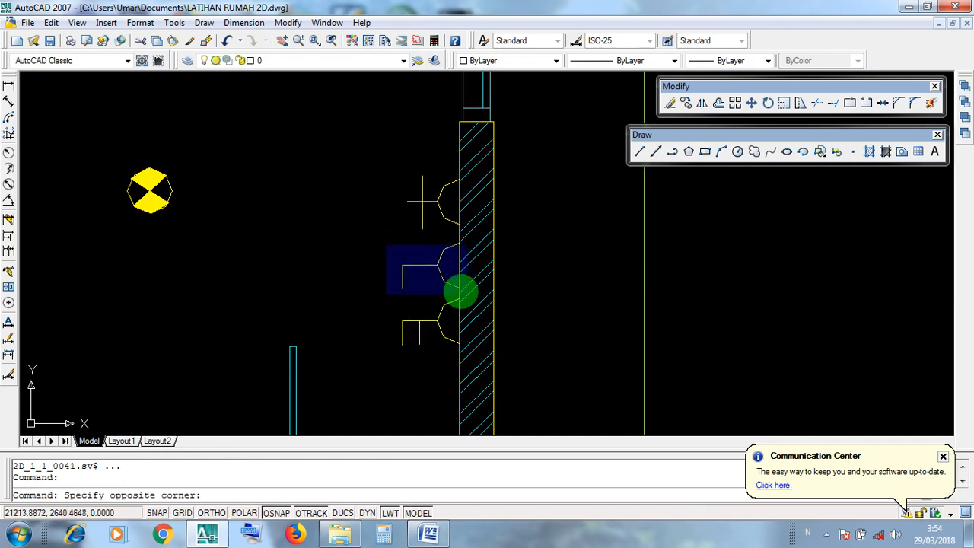
left_click(460, 292)
mouse_move(381, 254)
middle_mouse_down()
mouse_move(383, 352)
mouse_move(369, 267)
middle_mouse_up()
left_click(387, 251)
left_click(462, 324)
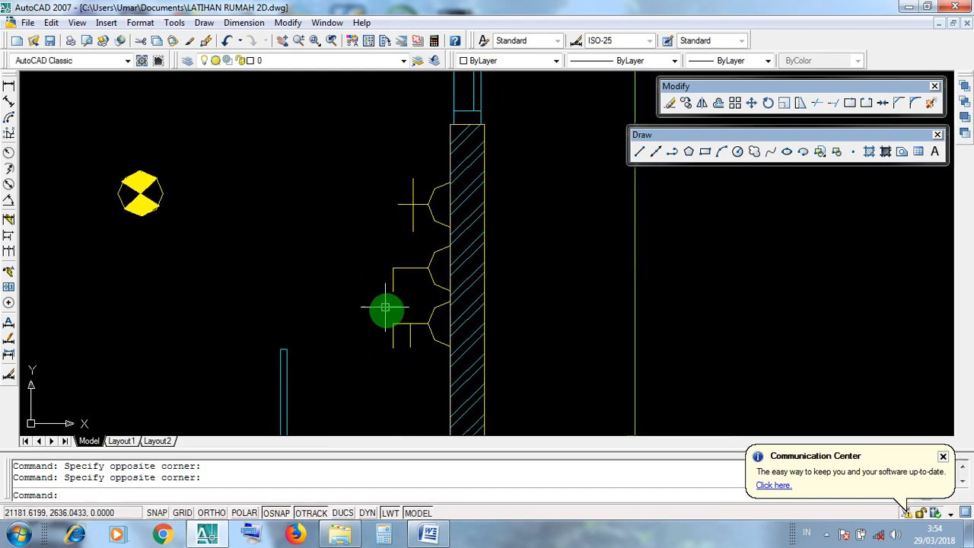
scroll(385, 307, "up", 3)
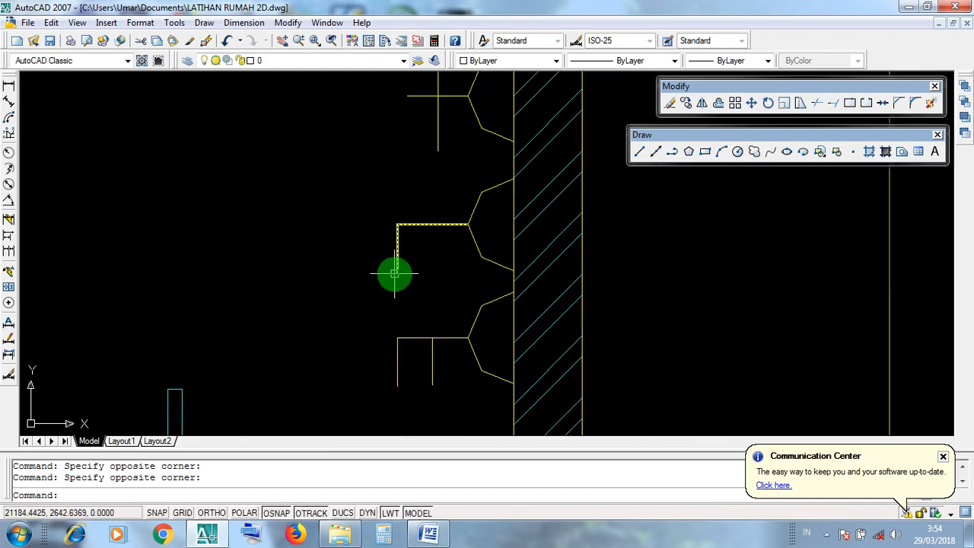
scroll(396, 277, "down", 6)
scroll(397, 278, "down", 2)
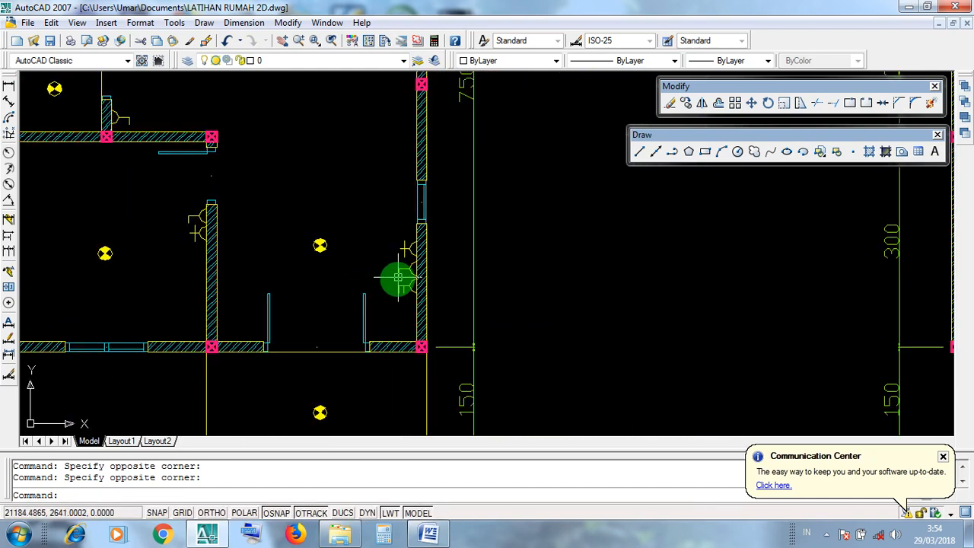
Step: Check which porch and right-hand room lamps the front-right wall switches serve in the reference plan
scroll(397, 278, "down", 2)
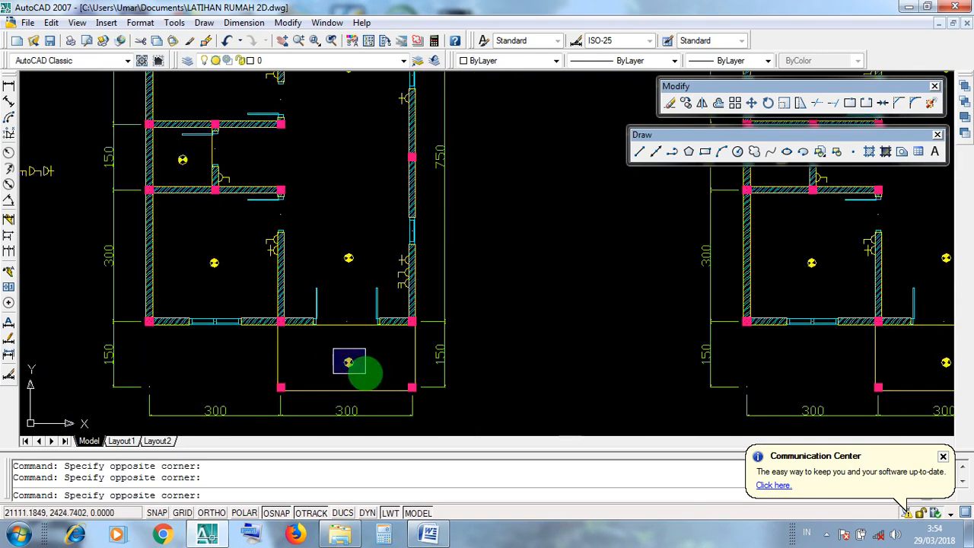
middle_click_drag(364, 304, 366, 368)
middle_click_drag(354, 326, 347, 363)
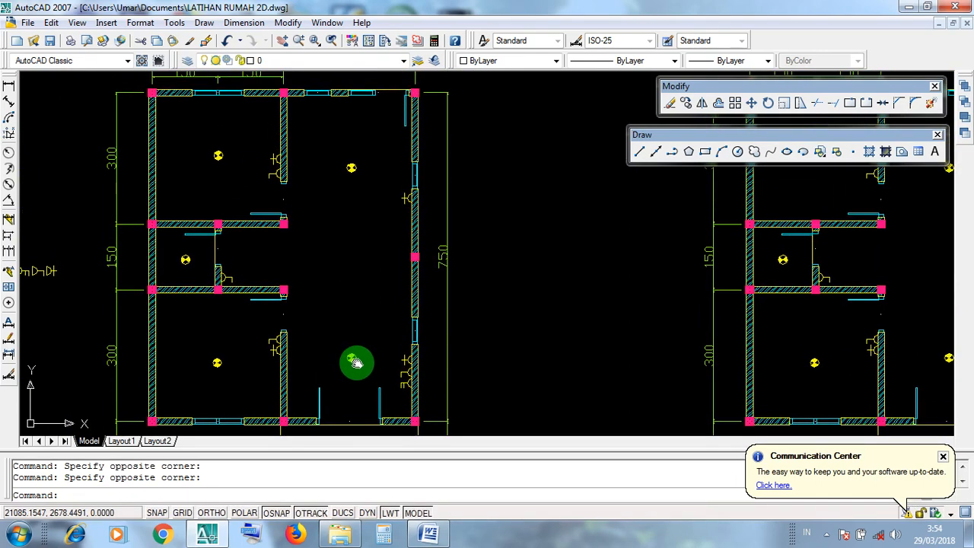
left_click(328, 149)
left_click(331, 158)
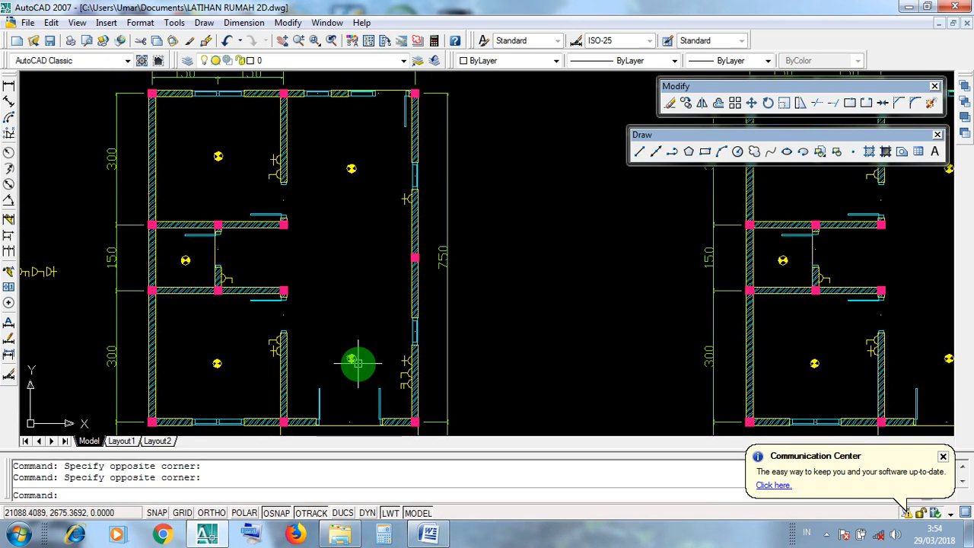
mouse_move(347, 272)
middle_mouse_down()
mouse_move(365, 319)
mouse_move(367, 301)
mouse_move(348, 363)
mouse_move(383, 393)
middle_mouse_up()
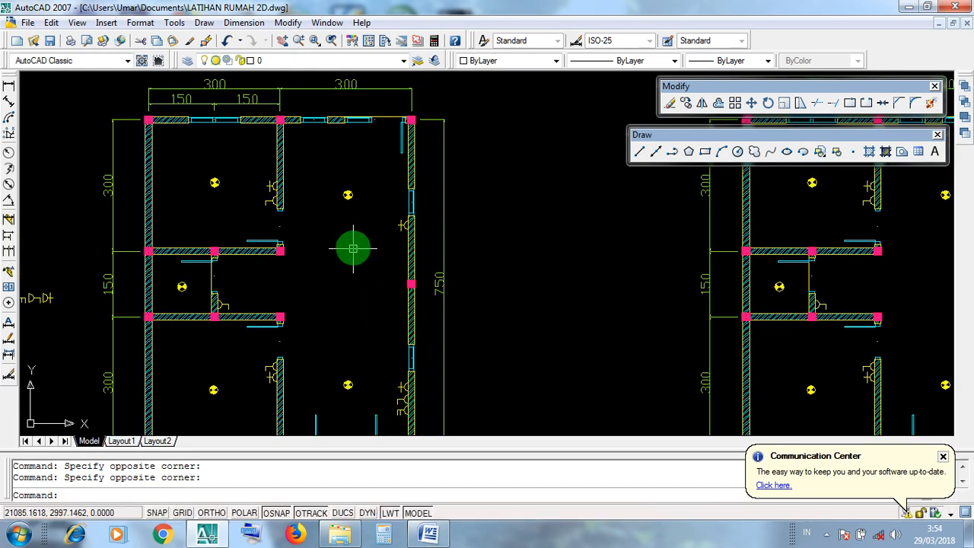
middle_click_drag(357, 381, 358, 311)
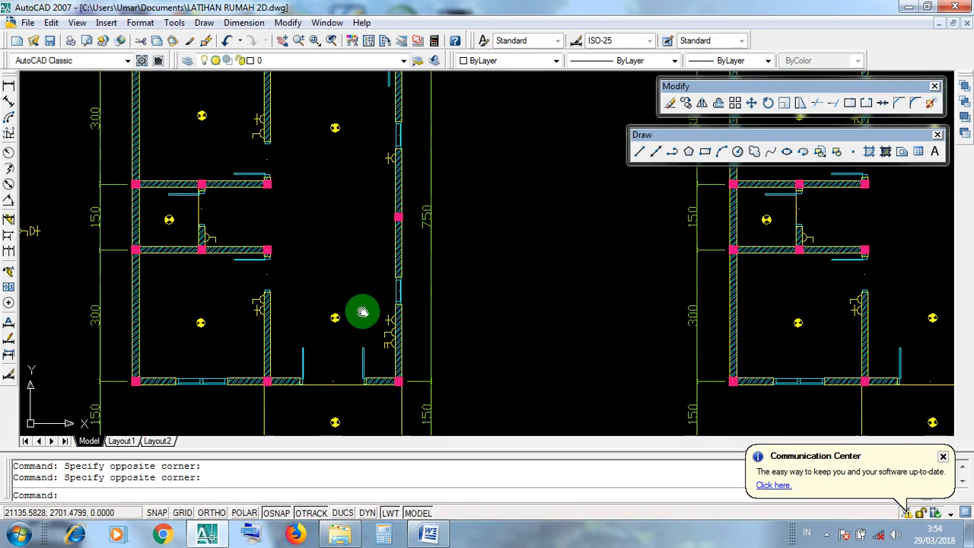
scroll(389, 351, "up", 3)
scroll(390, 352, "up", 4)
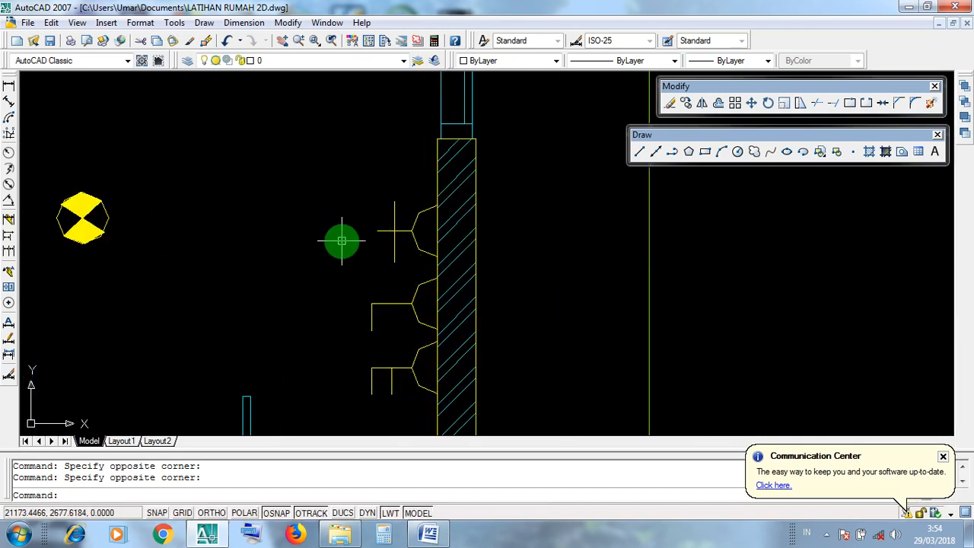
scroll(342, 241, "down", 5)
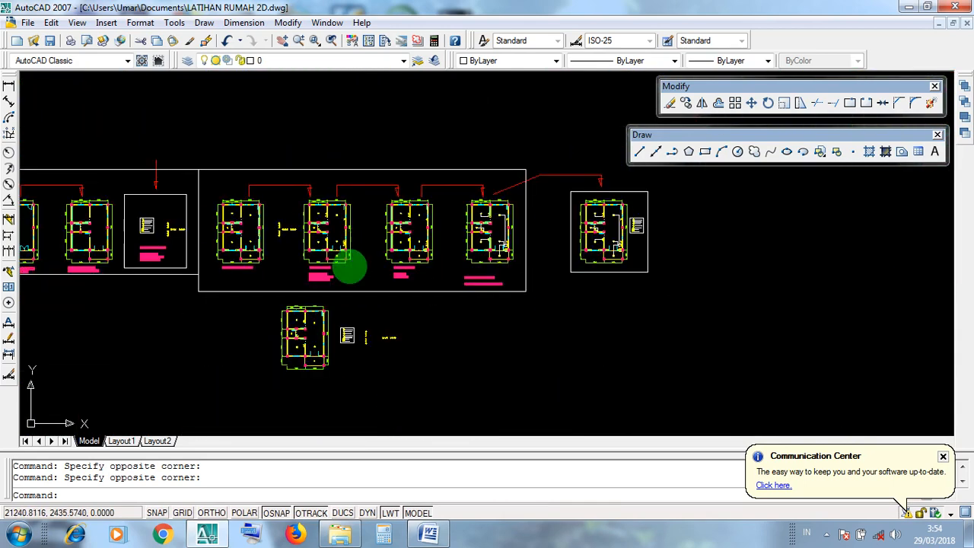
Step: Start copying the horizontal SAKLAR GANDA symbol whose flat edge faces right, using the midpoint of that edge as base point
scroll(391, 344, "up", 2)
scroll(391, 344, "up", 10)
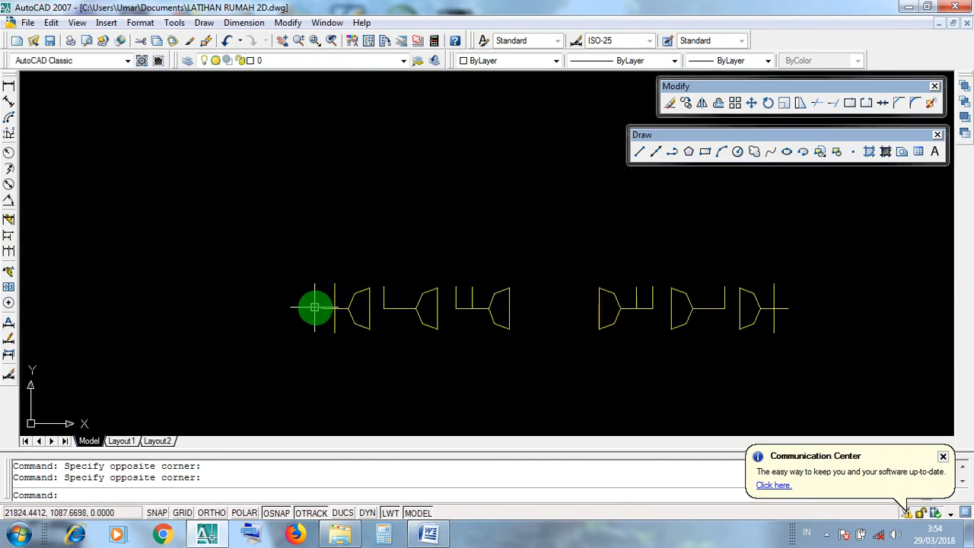
scroll(442, 299, "up", 2)
middle_click_drag(507, 309, 454, 355)
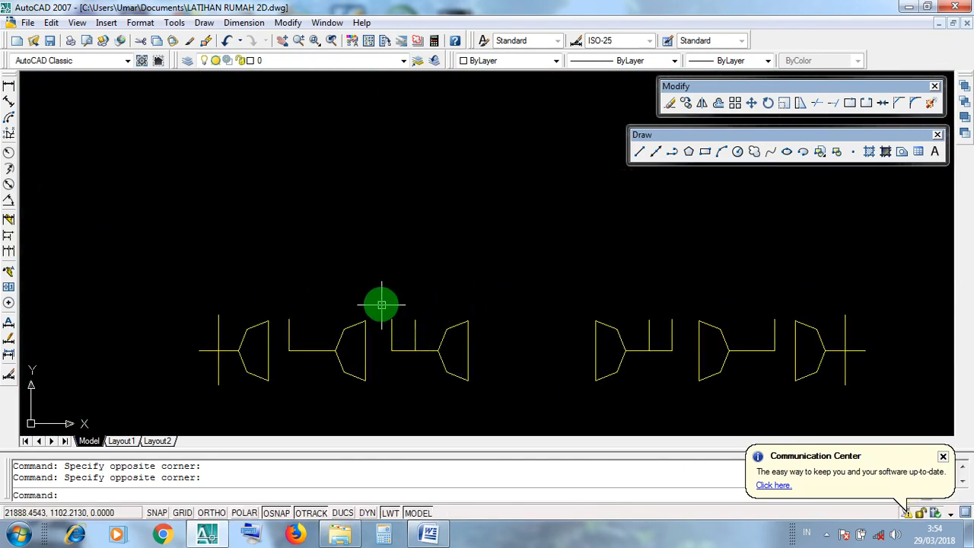
left_click_drag(380, 300, 490, 397)
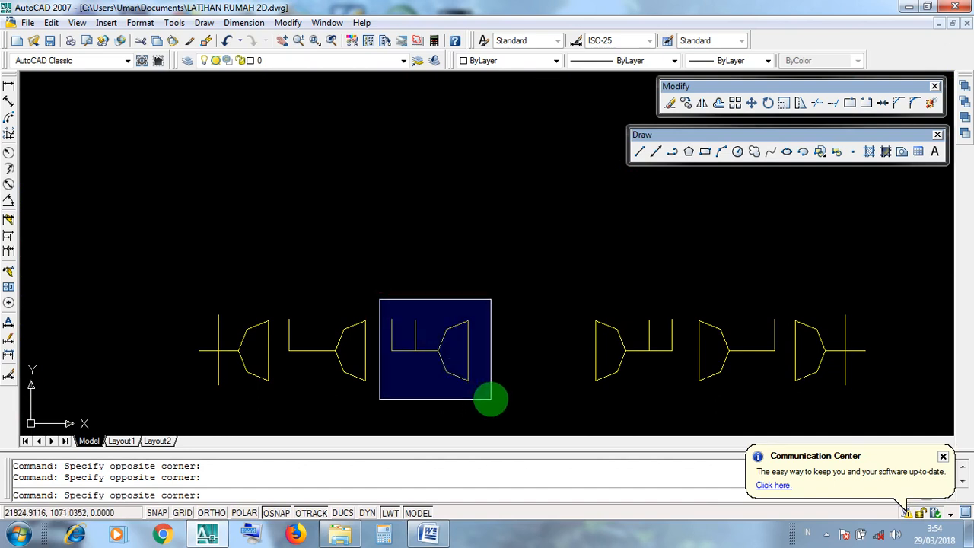
left_click(491, 398)
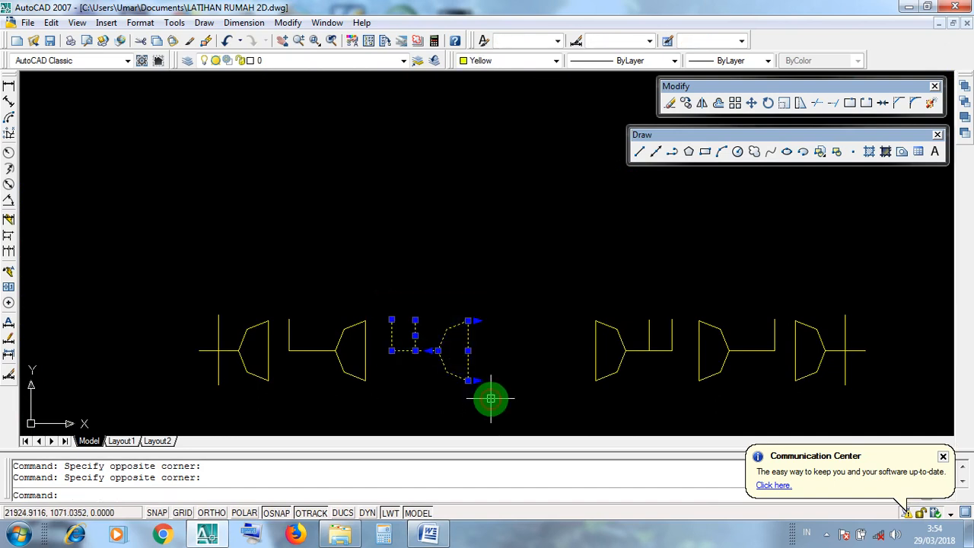
left_click(686, 105)
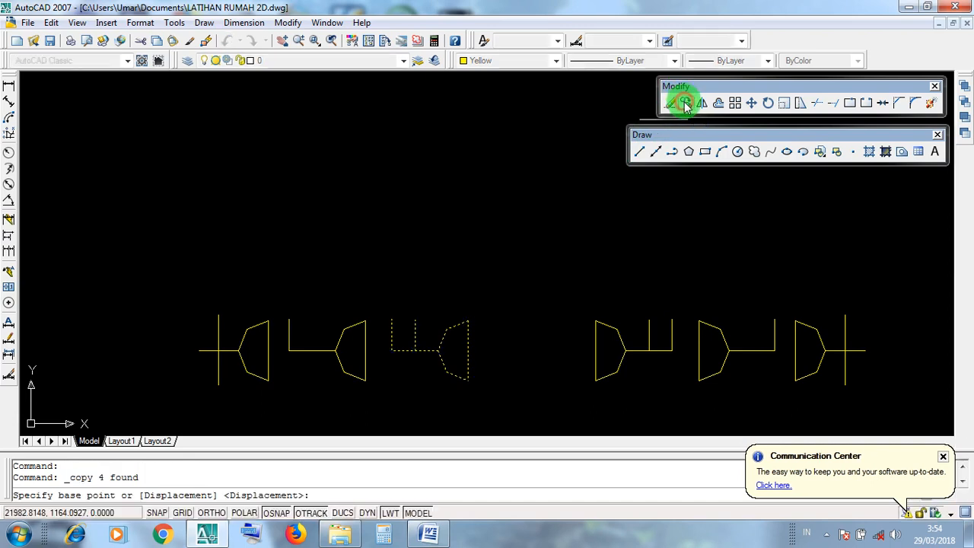
scroll(479, 372, "up", 3)
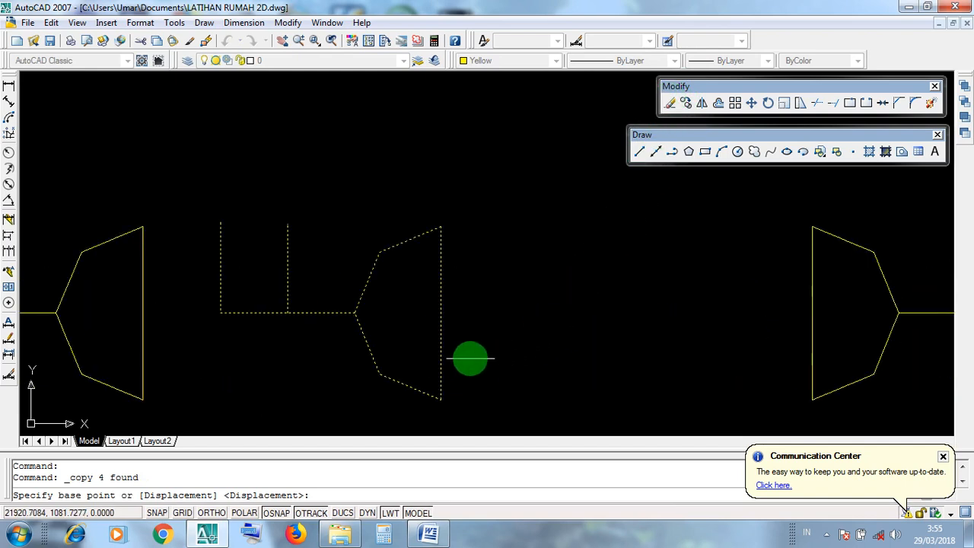
left_click(441, 313)
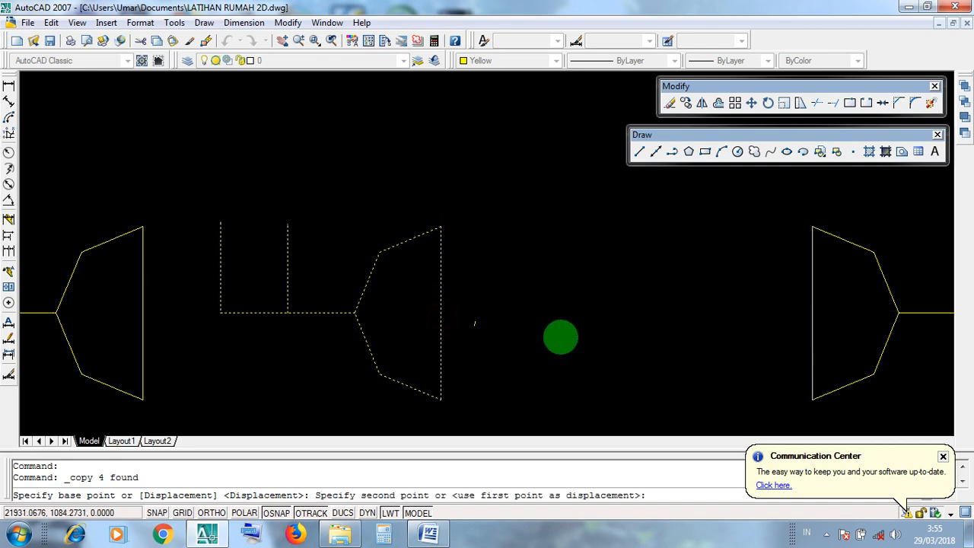
Step: Place the SAKLAR GANDA copy on the inner face of the front-right outer wall, between the window and front corner column, and finish copying
scroll(558, 337, "down", 5)
scroll(503, 351, "up", 8)
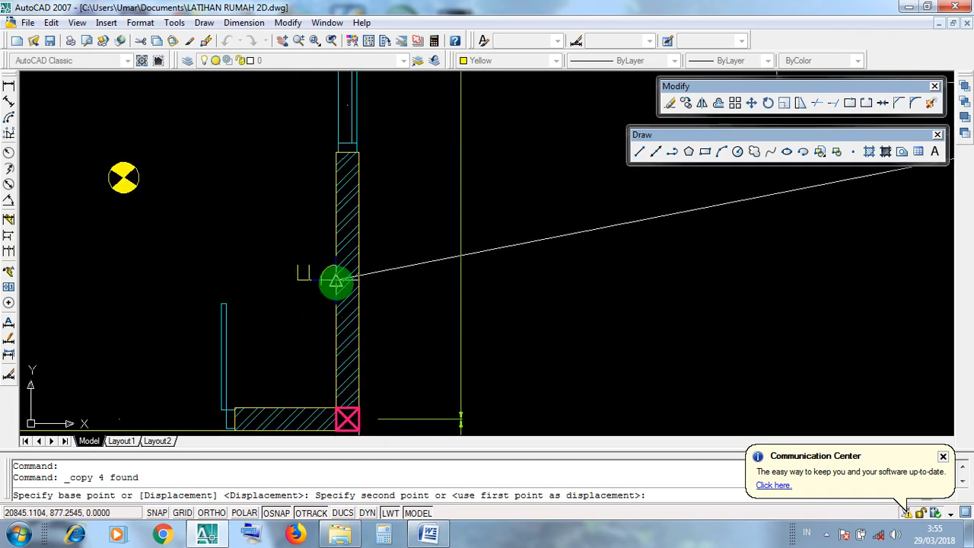
scroll(336, 288, "down", 2)
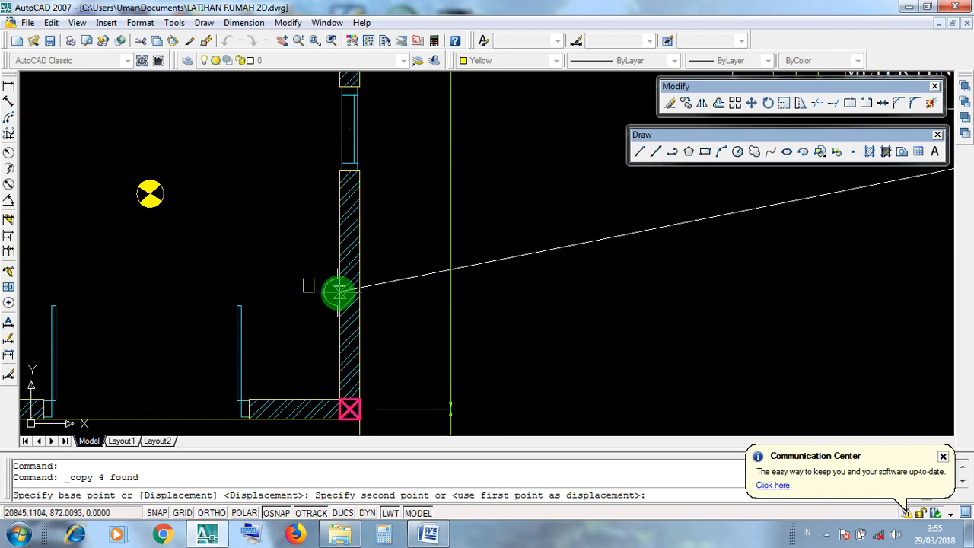
left_click(338, 290)
scroll(268, 337, "up", 2)
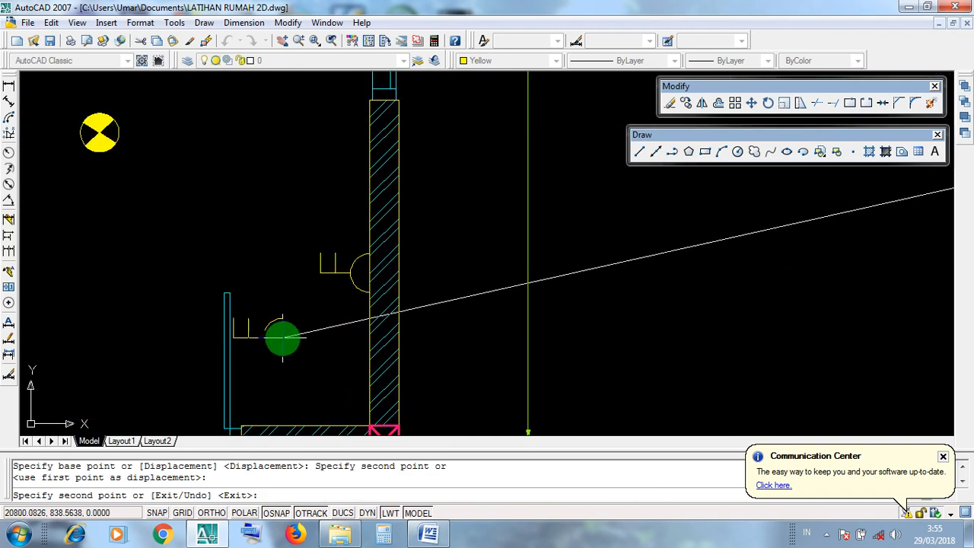
key("Return")
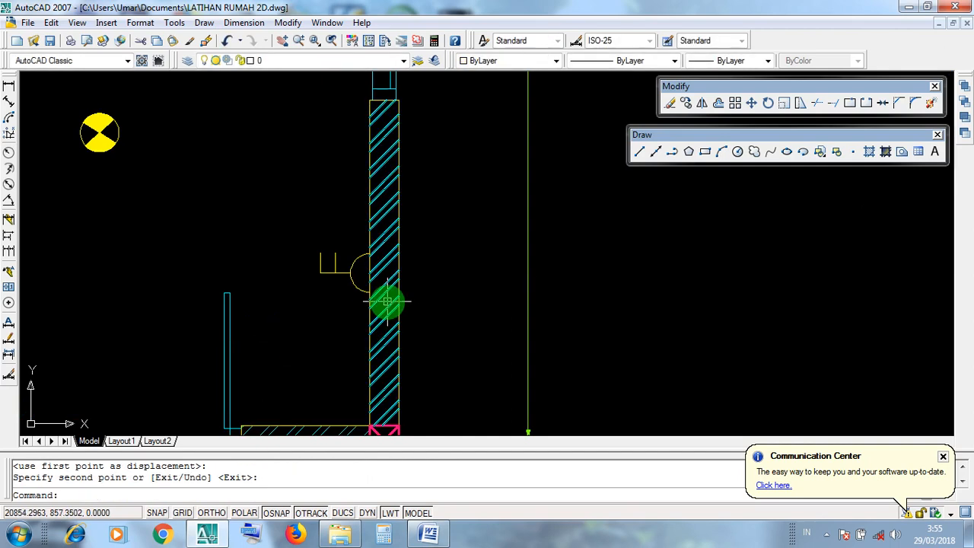
Step: Start copying the horizontal SAKLAR TUNGGAL symbol whose flat edge faces right, using the midpoint of that edge as base point
scroll(387, 302, "down", 5)
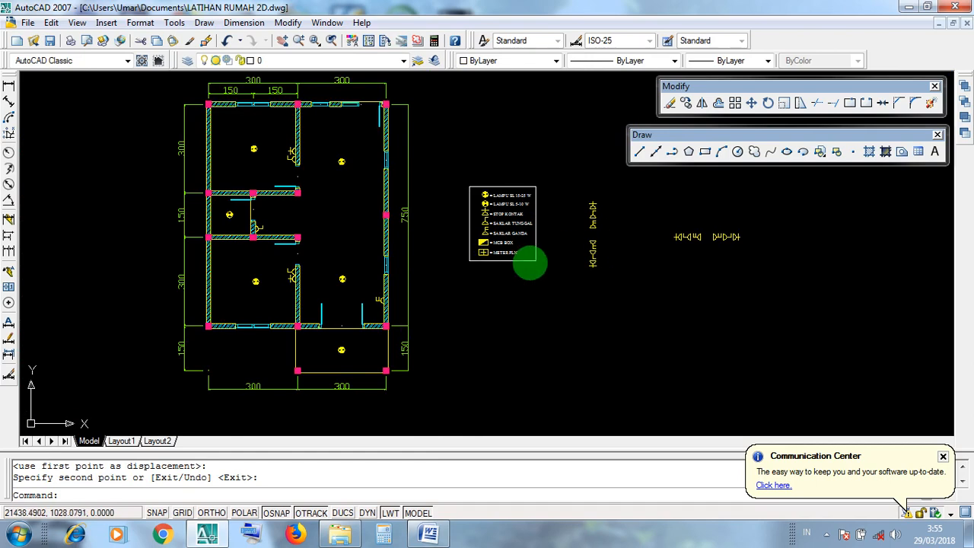
scroll(380, 298, "up", 6)
scroll(410, 296, "down", 2)
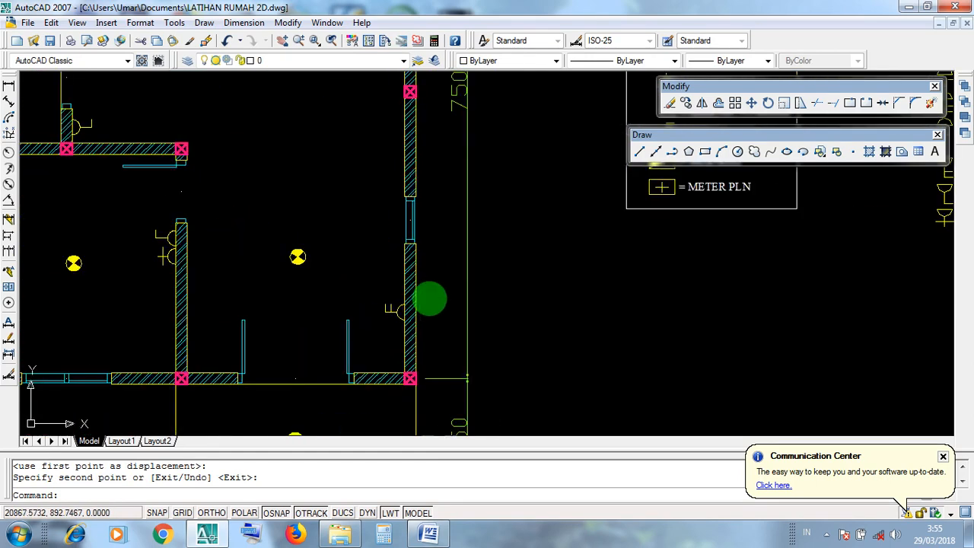
mouse_move(669, 302)
middle_mouse_down()
mouse_move(517, 357)
mouse_move(376, 365)
middle_mouse_up()
middle_click_drag(722, 303, 467, 386)
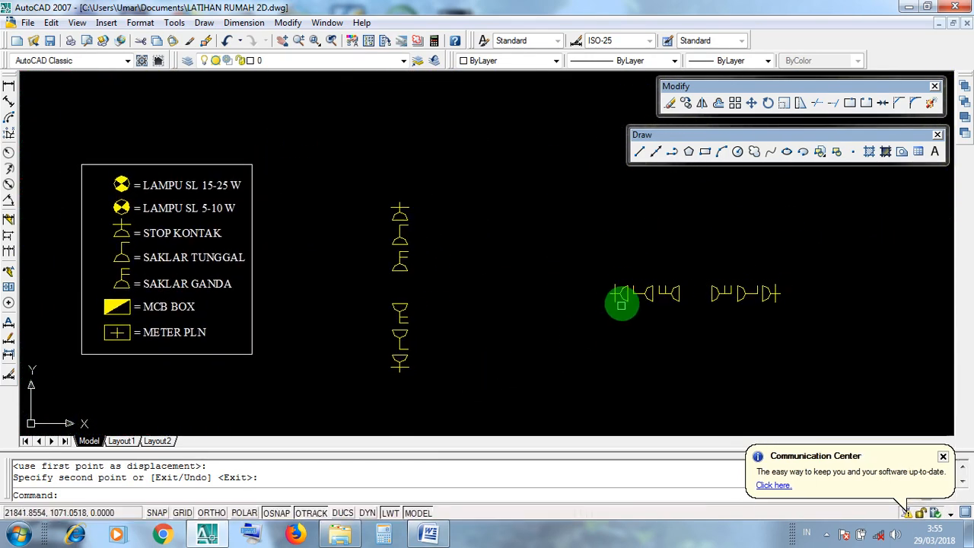
scroll(621, 303, "up", 6)
middle_click_drag(671, 349, 524, 337)
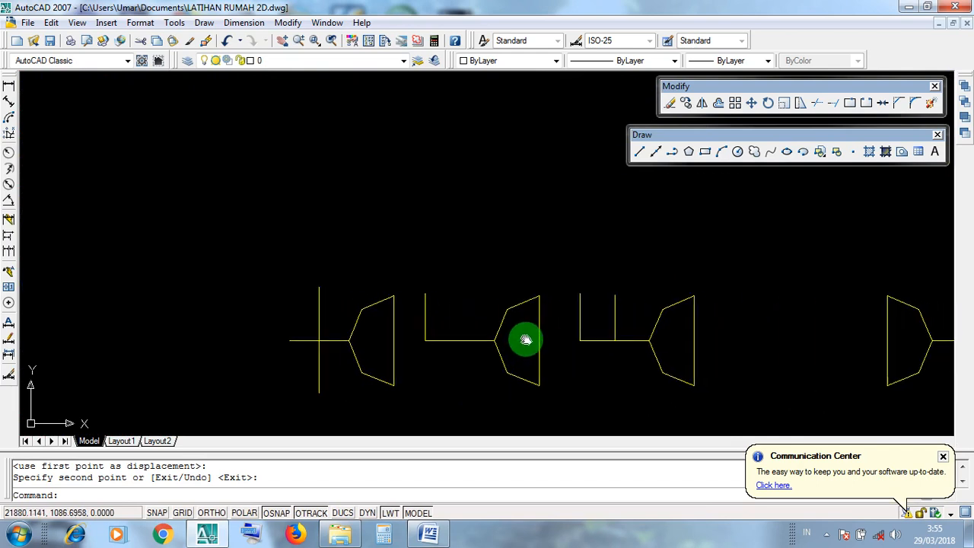
left_click(408, 265)
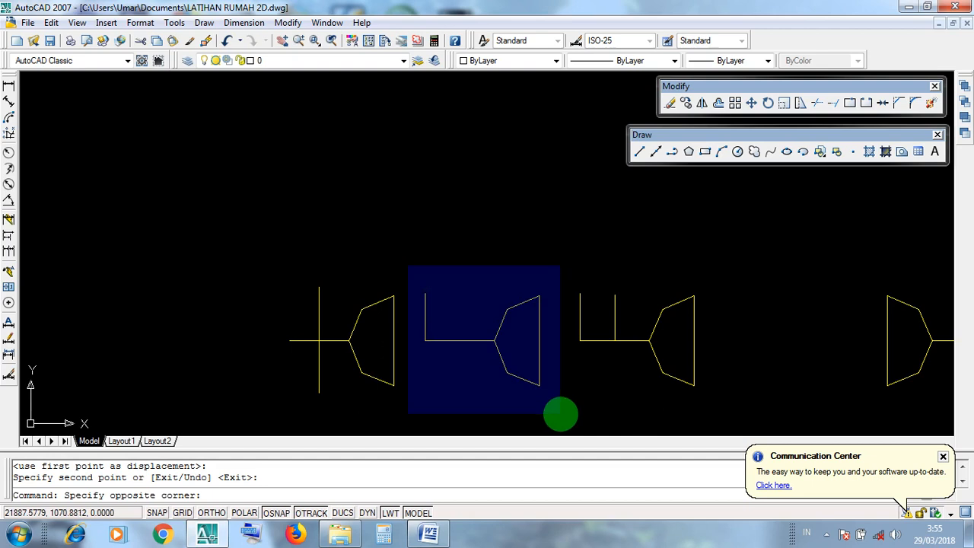
left_click(560, 413)
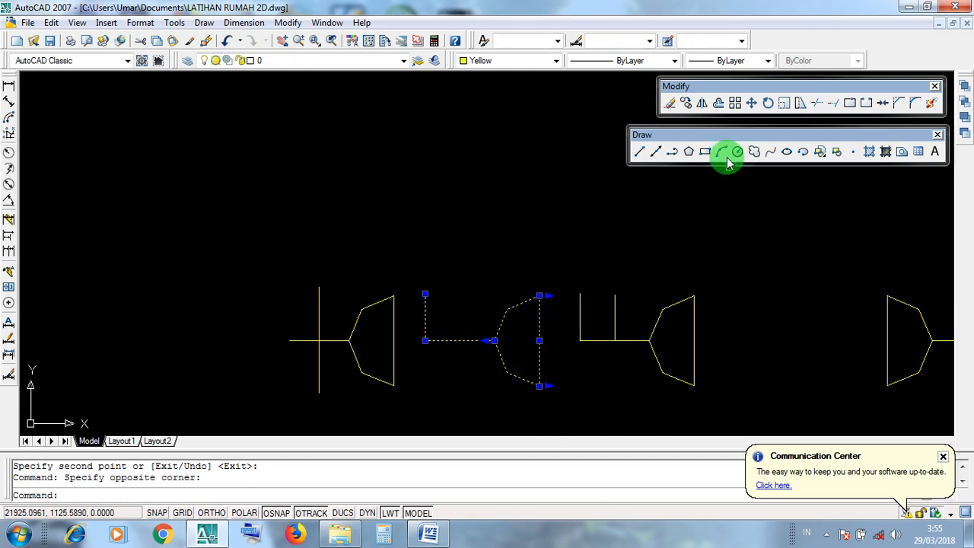
left_click(687, 106)
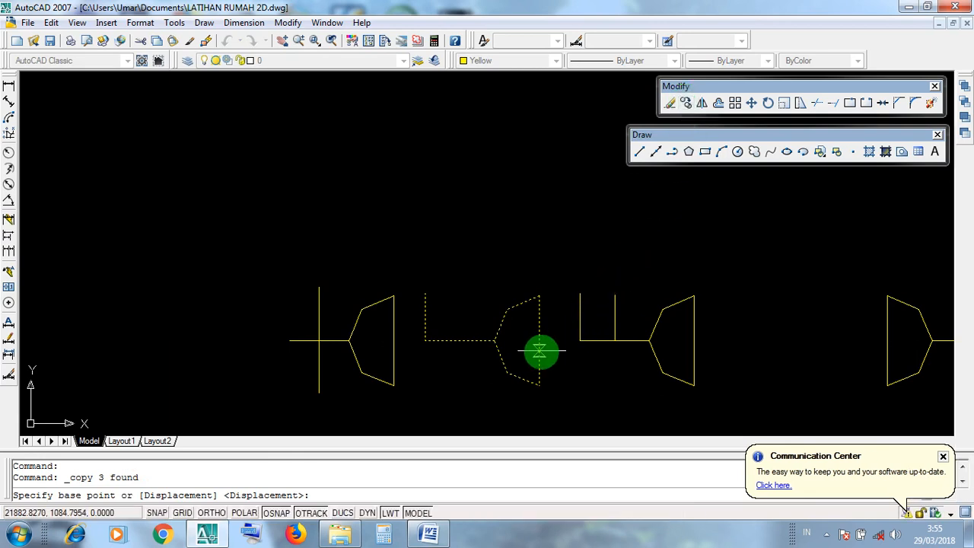
scroll(538, 339, "up", 3)
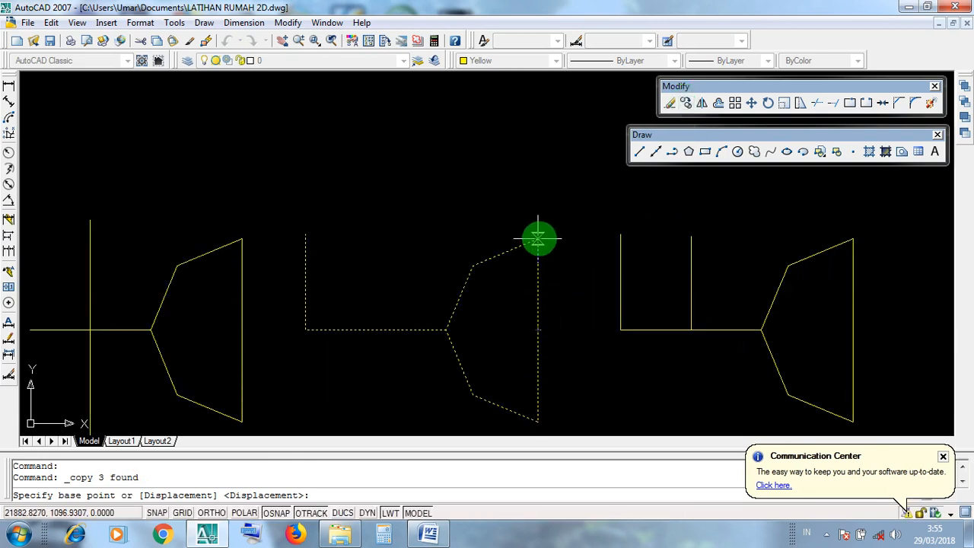
left_click(538, 330)
Step: Place the SAKLAR TUNGGAL copy on the front-right outer wall's inner face, just above the SAKLAR GANDA, and finish copying
scroll(537, 328, "down", 2)
scroll(583, 285, "down", 3)
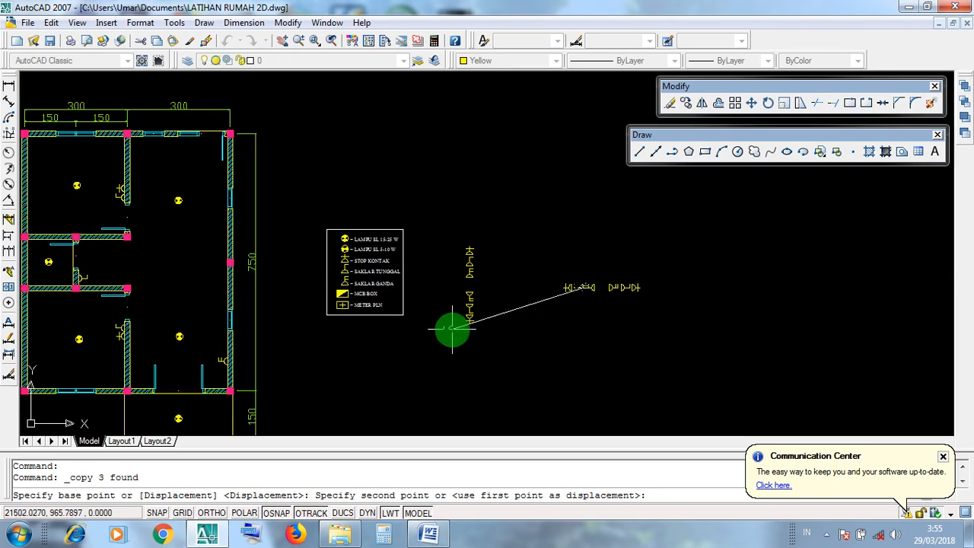
scroll(376, 335, "up", 1)
scroll(329, 342, "up", 4)
scroll(257, 330, "up", 4)
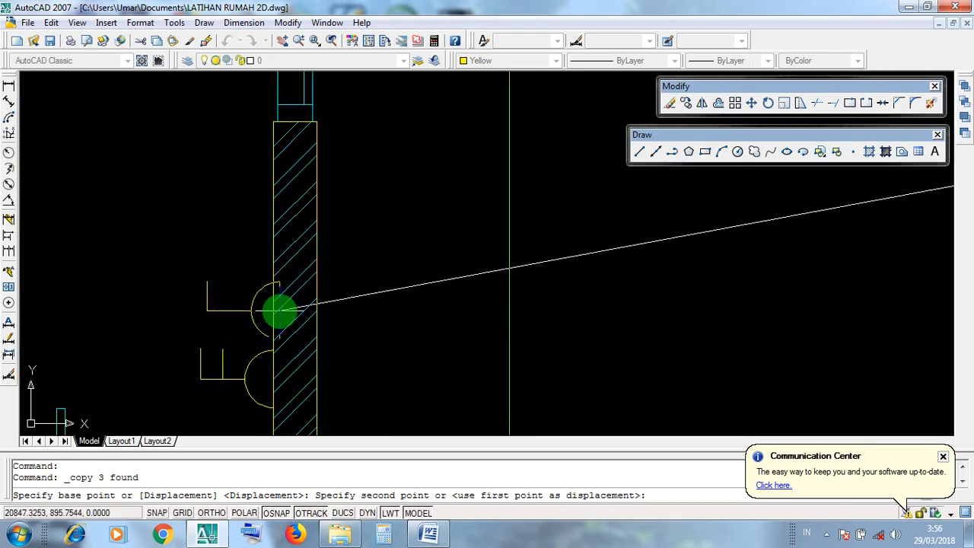
scroll(270, 307, "up", 3)
middle_click_drag(261, 305, 424, 244)
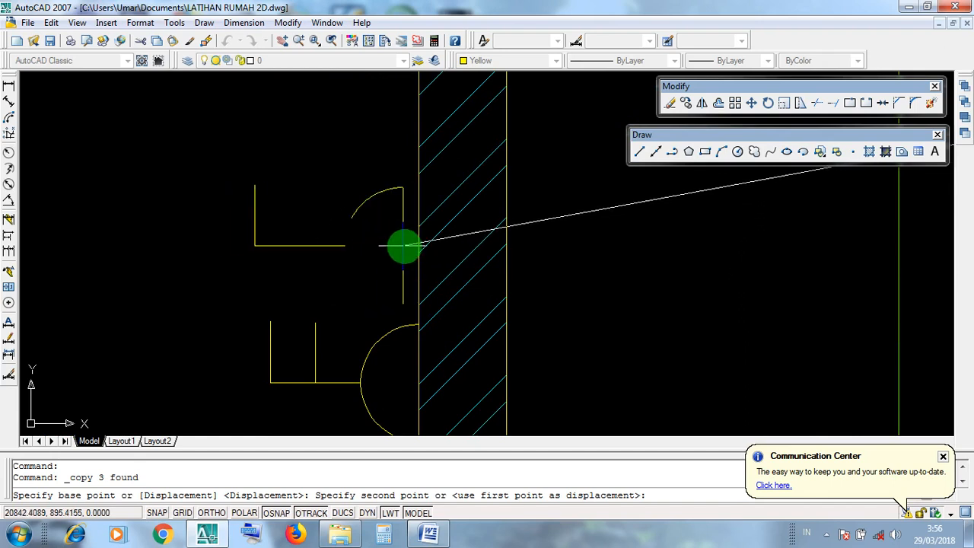
left_click(419, 242)
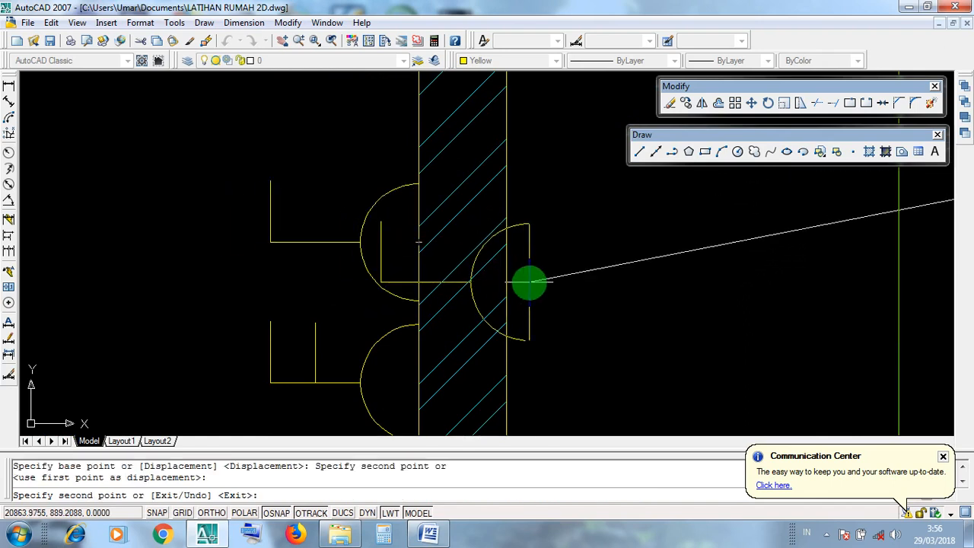
key("Return")
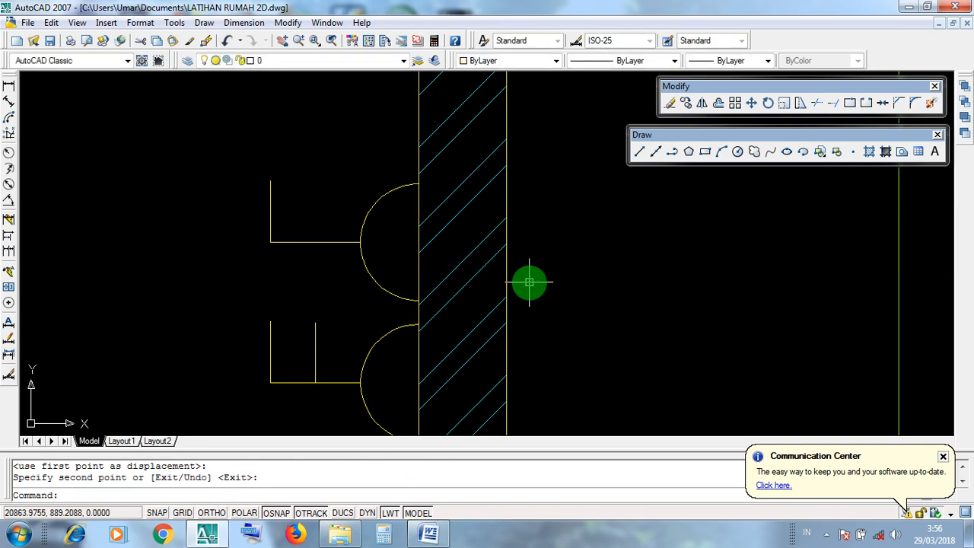
Step: Start copying the horizontal STOP KONTAK symbol whose flat edge faces right, using the midpoint of that edge as base point
scroll(529, 282, "down", 2)
middle_click_drag(491, 245, 487, 295)
middle_click_drag(452, 261, 475, 354)
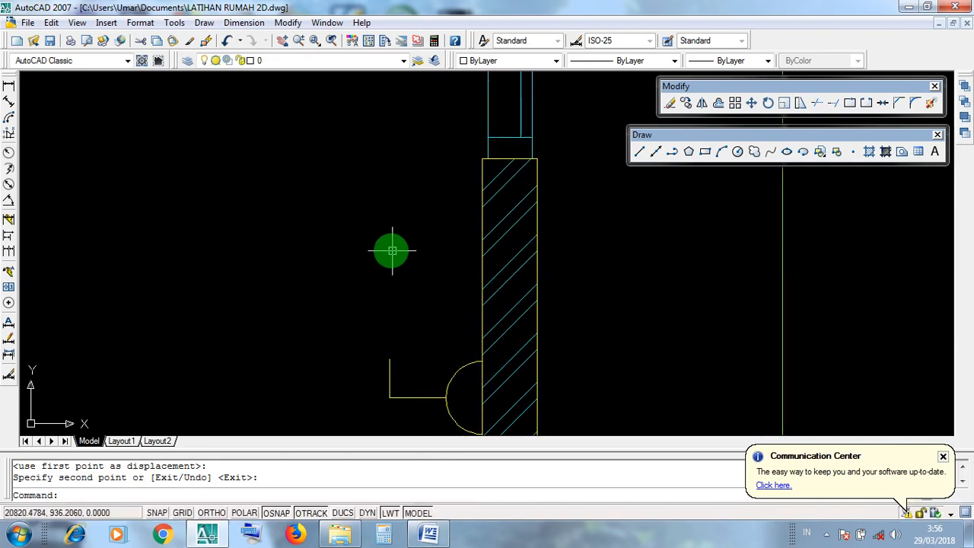
left_click(389, 248)
left_click(508, 344)
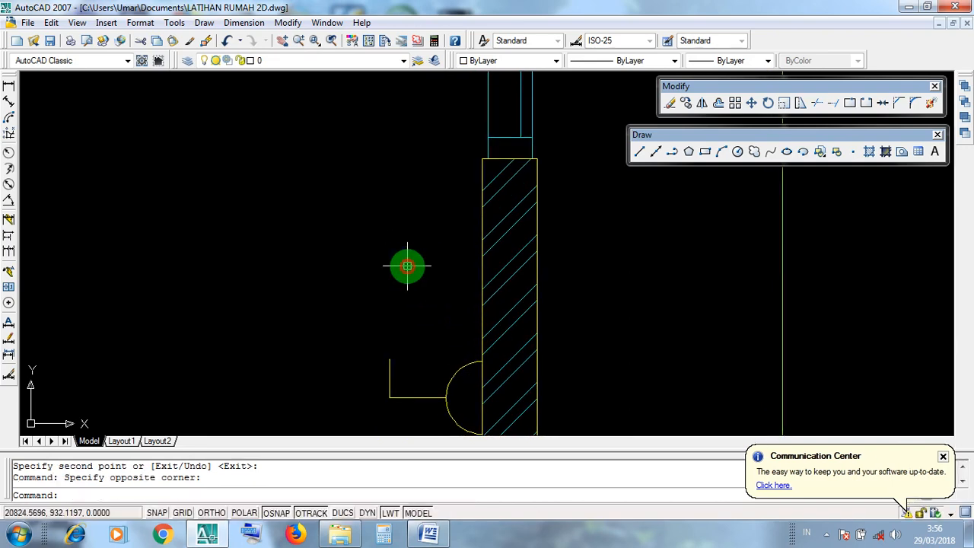
scroll(408, 265, "down", 8)
middle_click_drag(640, 290, 399, 340)
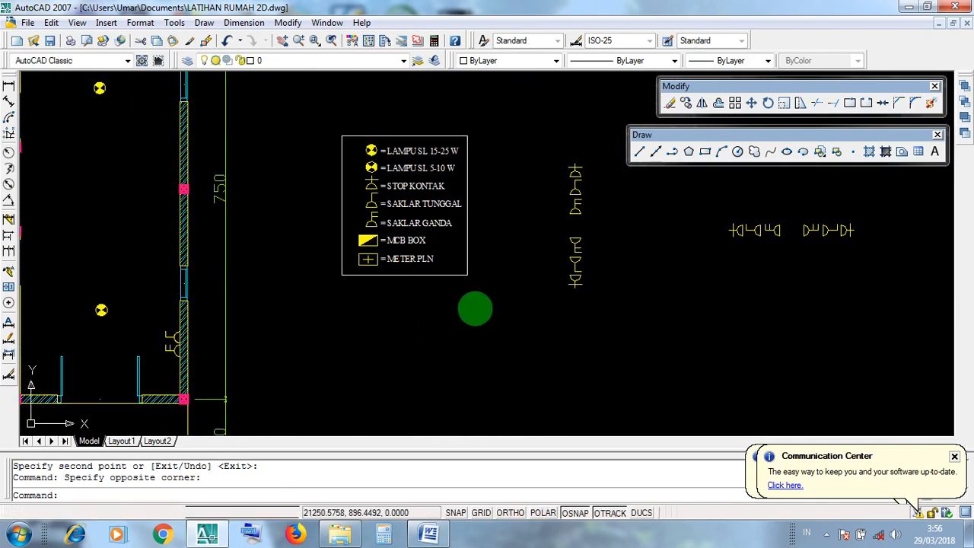
middle_click_drag(687, 279, 528, 348)
scroll(565, 297, "up", 12)
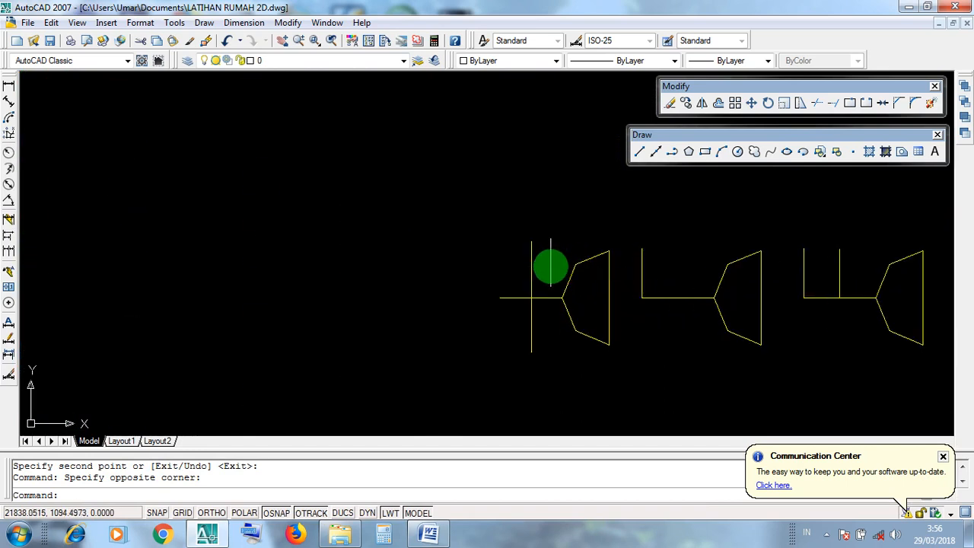
middle_click_drag(583, 298, 552, 314)
left_click(452, 225)
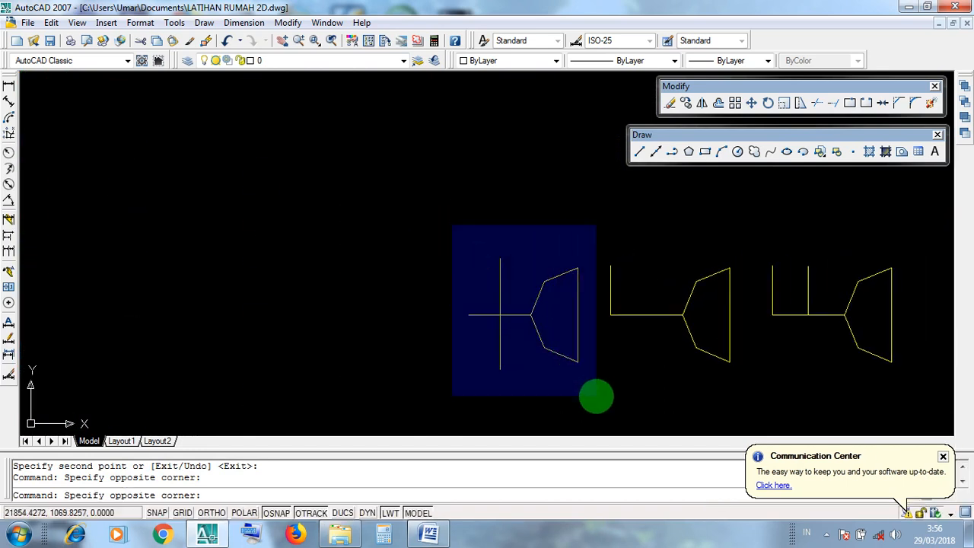
left_click(595, 396)
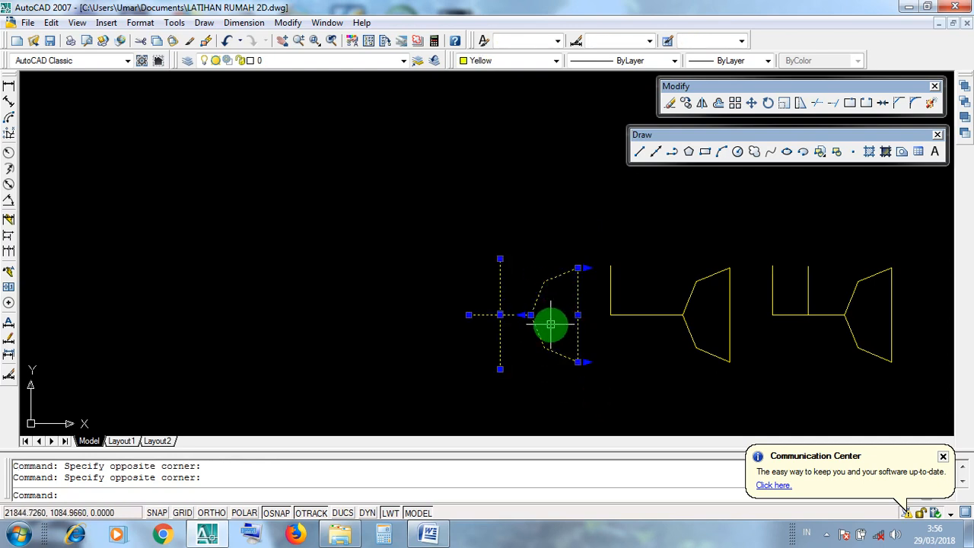
left_click(687, 105)
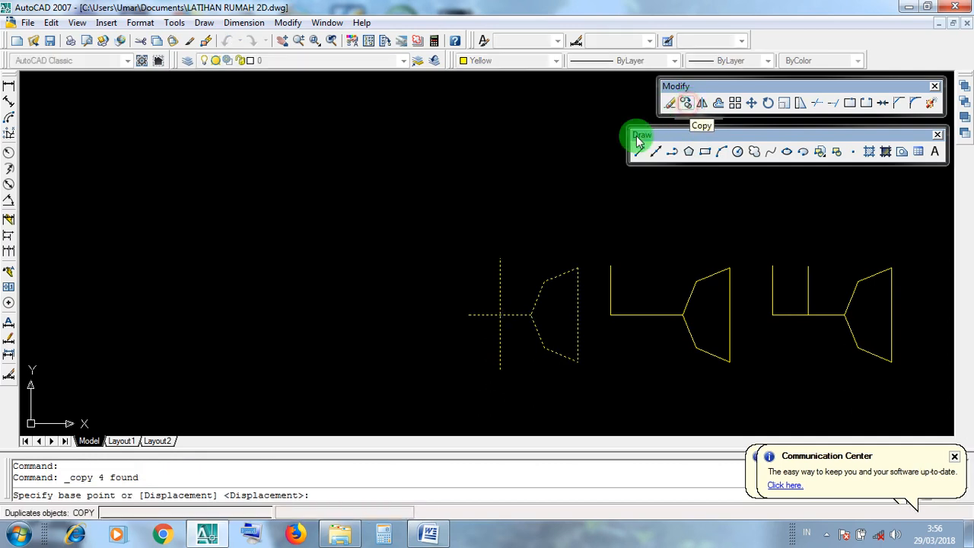
scroll(576, 329, "up", 3)
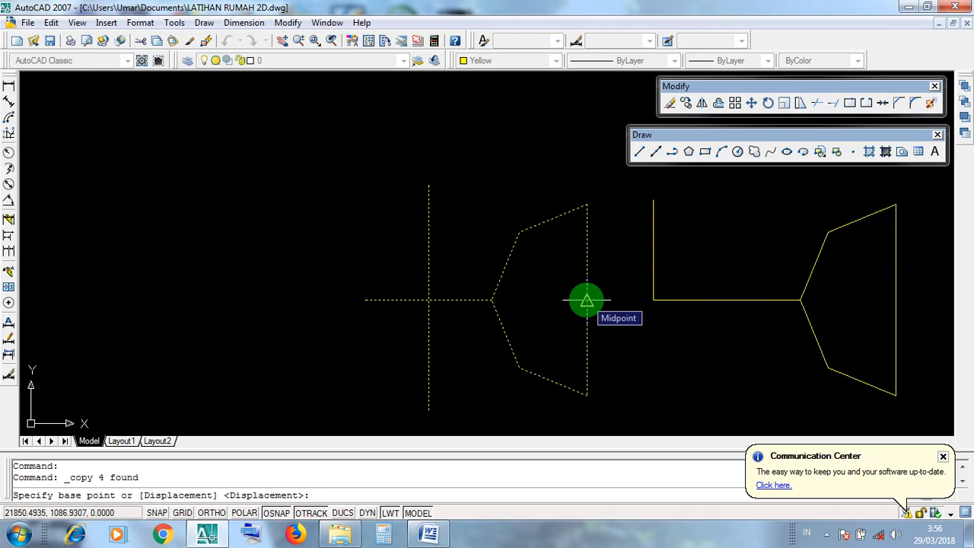
left_click(585, 301)
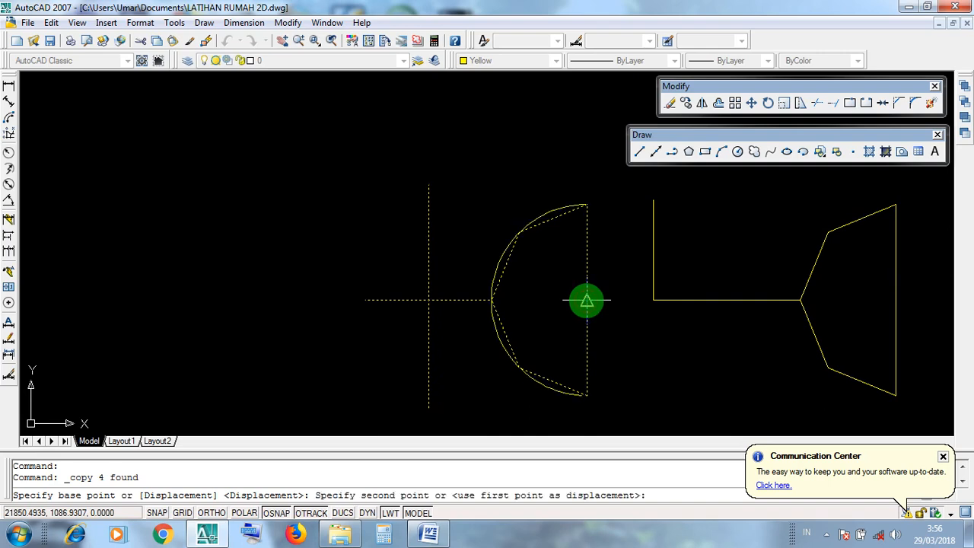
Step: Place the STOP KONTAK copy on the front-right outer wall's inner face, between the window and the SAKLAR TUNGGAL, and finish copying
scroll(584, 299, "down", 6)
scroll(339, 356, "up", 7)
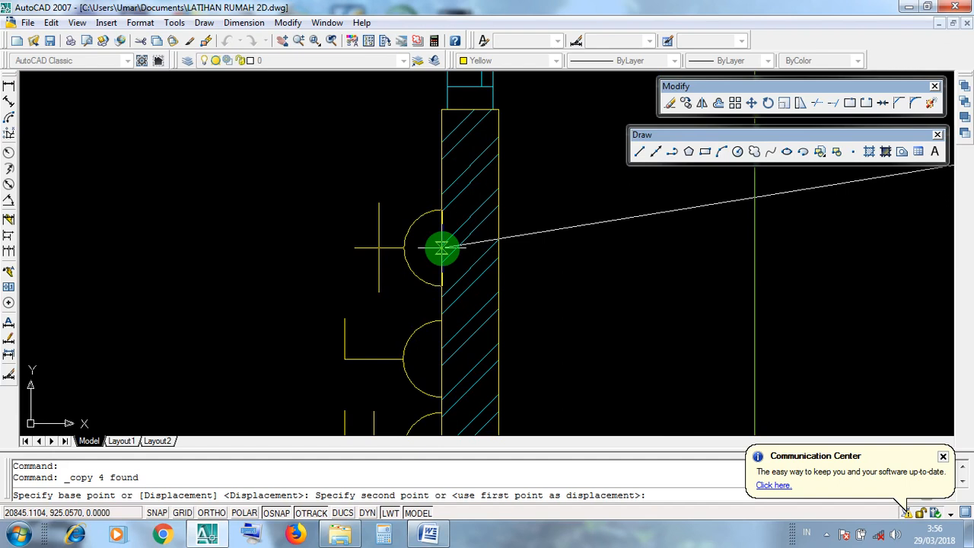
left_click(442, 247)
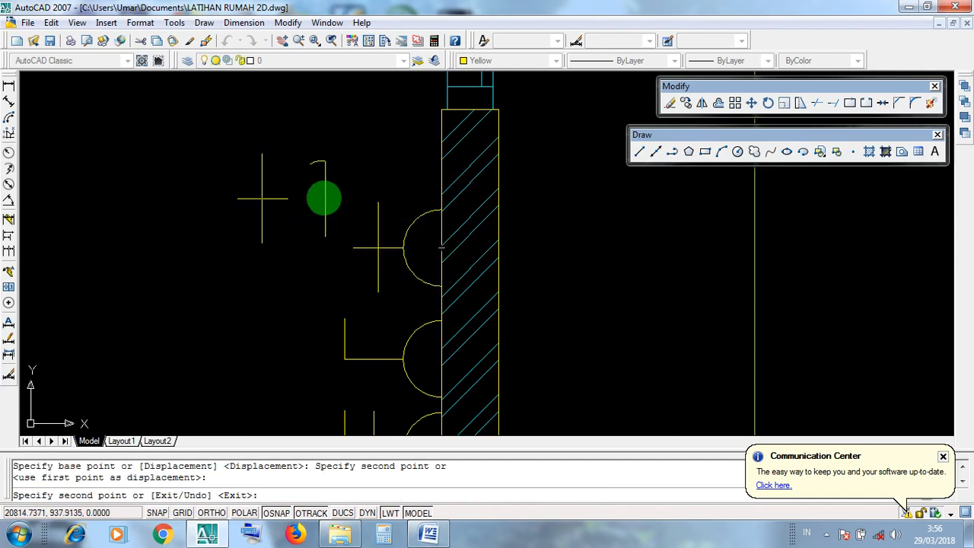
key("Return")
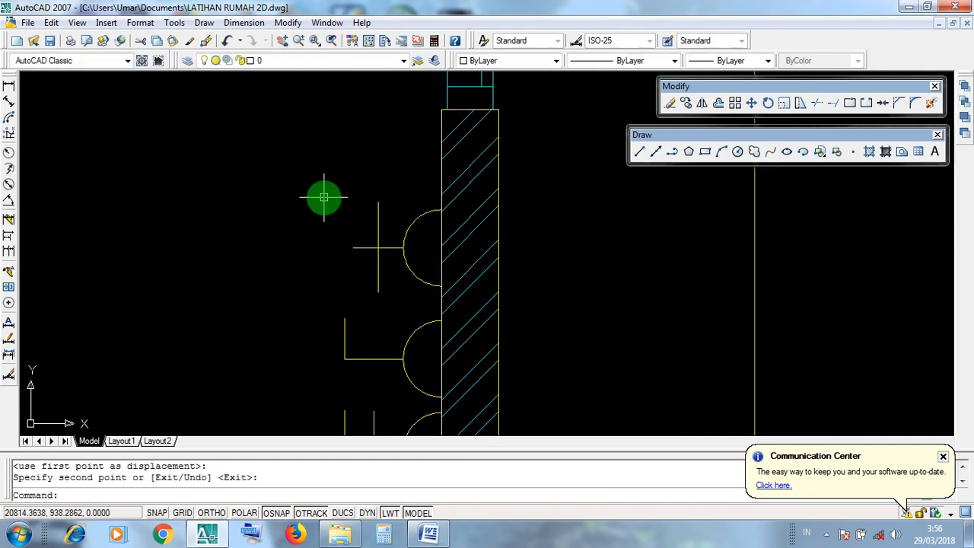
Step: Compare the front-right wall's socket and switch arrangement with the reference plan
scroll(403, 263, "down", 8)
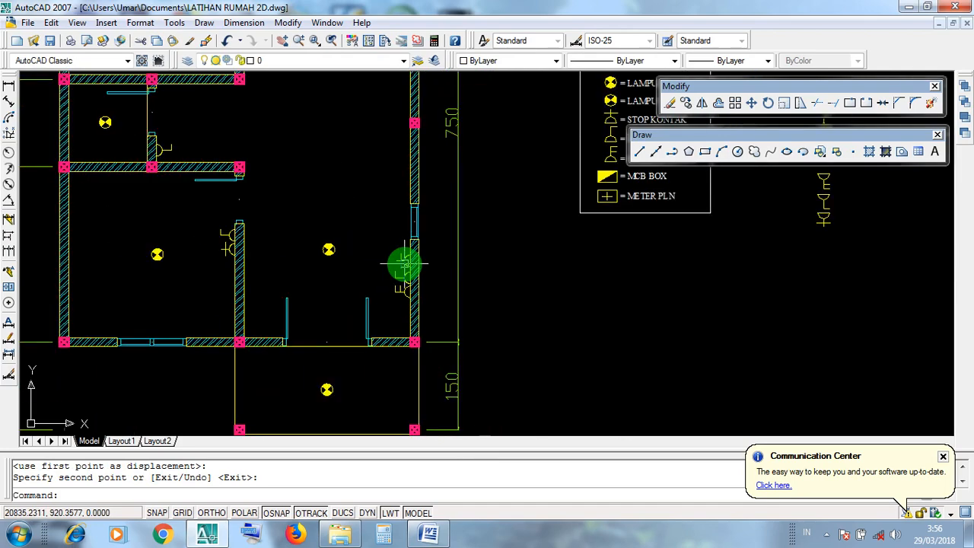
middle_click_drag(417, 224, 428, 326)
scroll(428, 323, "down", 3)
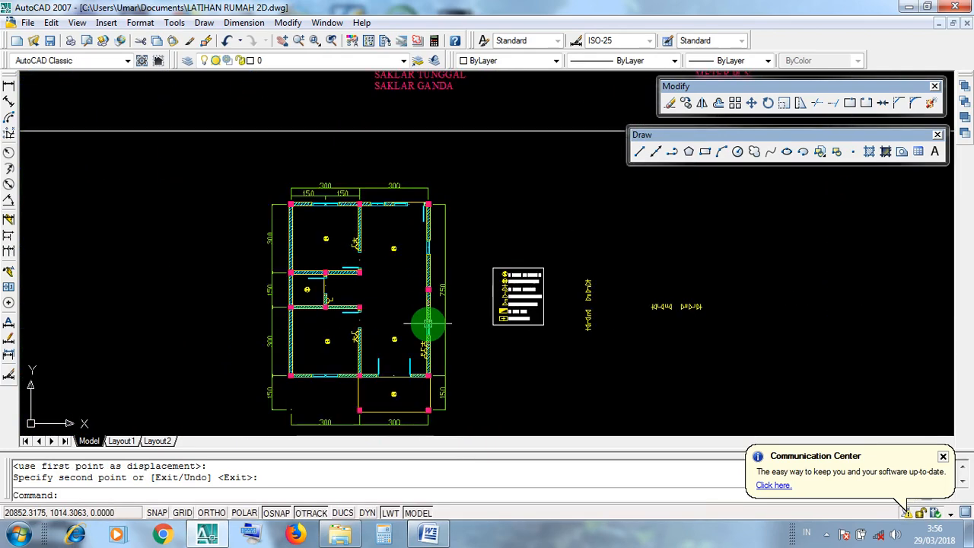
middle_click_drag(464, 218, 495, 383)
scroll(507, 312, "up", 6)
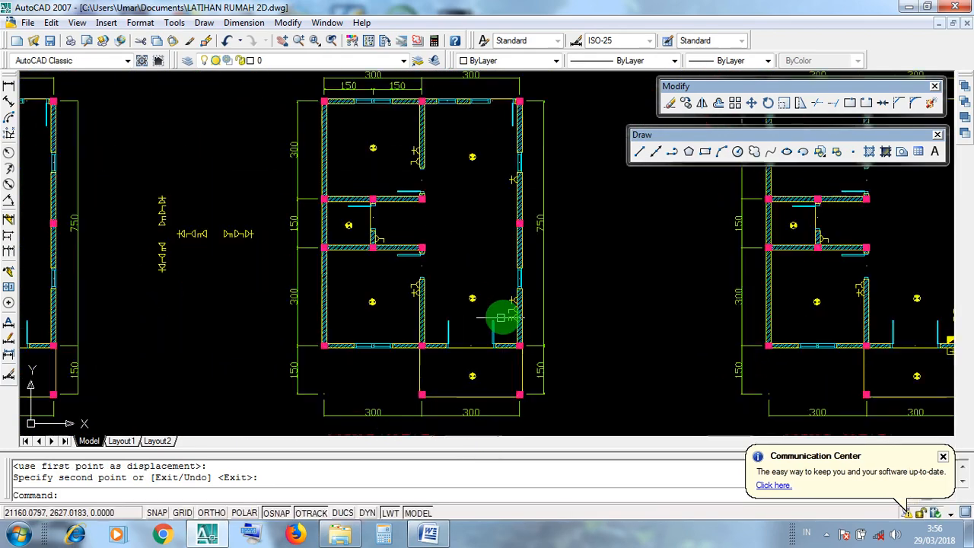
left_click(530, 267)
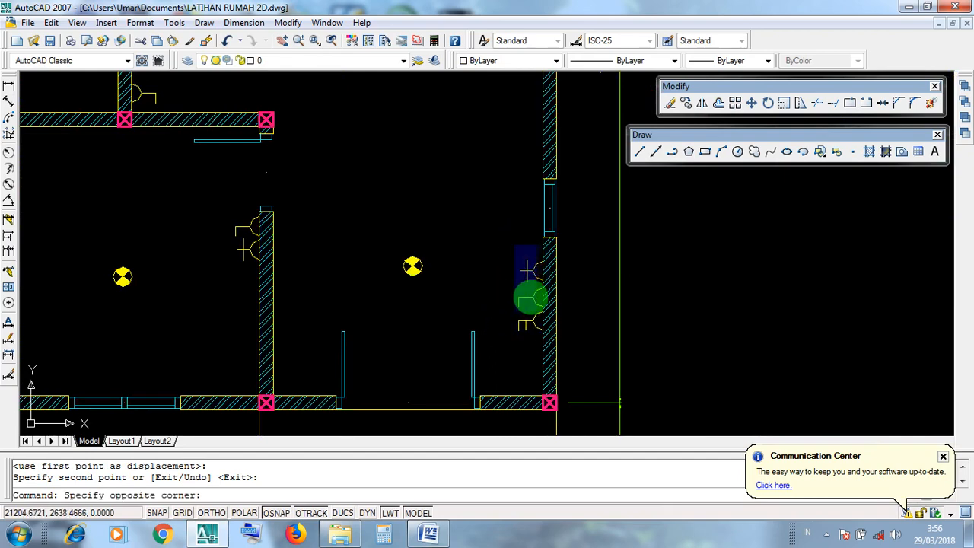
left_click(496, 270)
Step: Examine the position and orientation of the STOP KONTAK beside the rear window on the reference plan's right outer wall
scroll(488, 204, "down", 3)
middle_click_drag(488, 204, 495, 304)
scroll(517, 231, "up", 5)
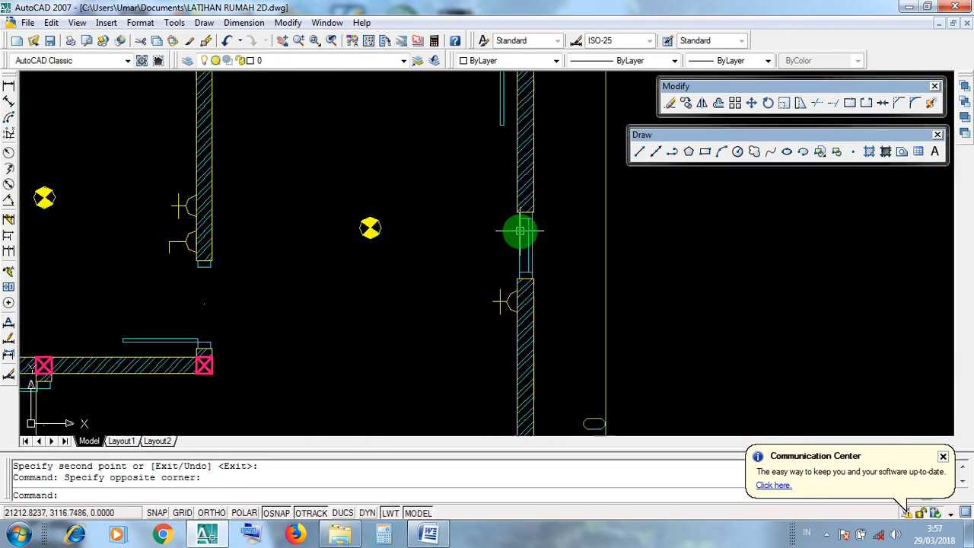
left_click(482, 283)
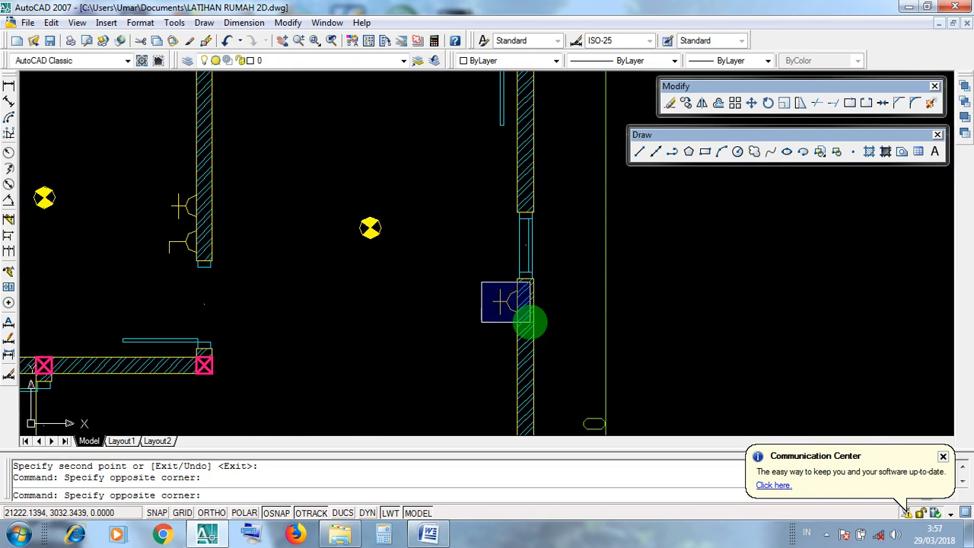
left_click(457, 268)
scroll(459, 266, "down", 5)
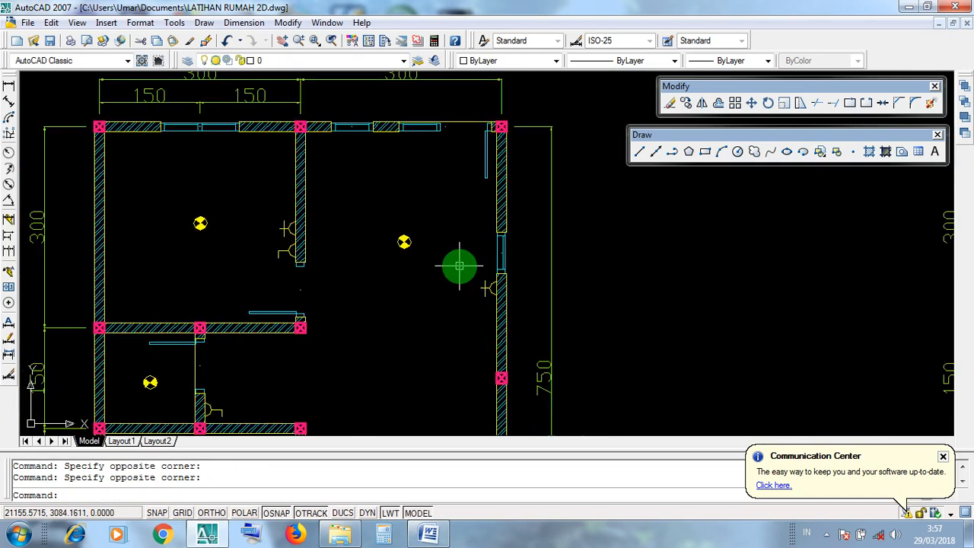
scroll(462, 280, "up", 5)
left_click(461, 251)
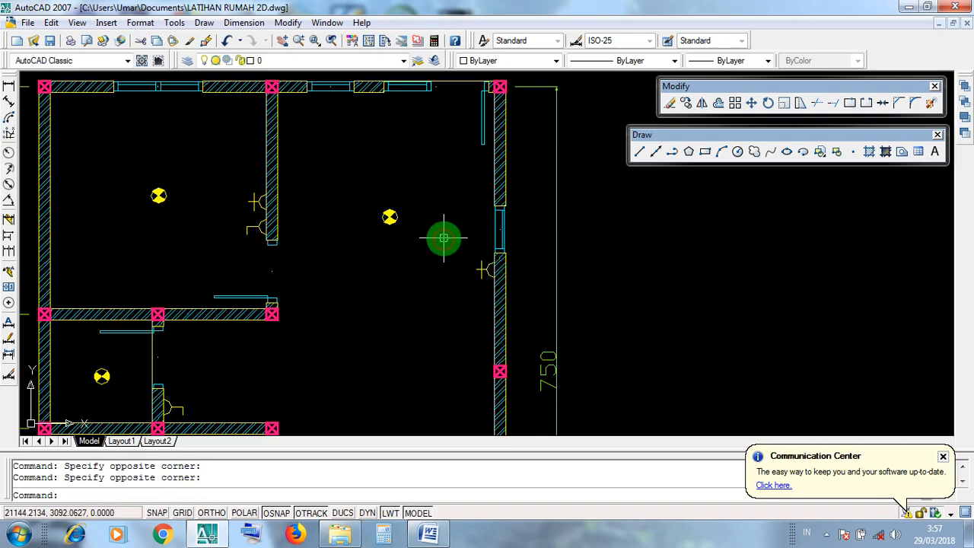
Step: Start another copy of the horizontal STOP KONTAK symbol with the right-facing flat edge, using that edge's midpoint as base point
scroll(444, 239, "down", 5)
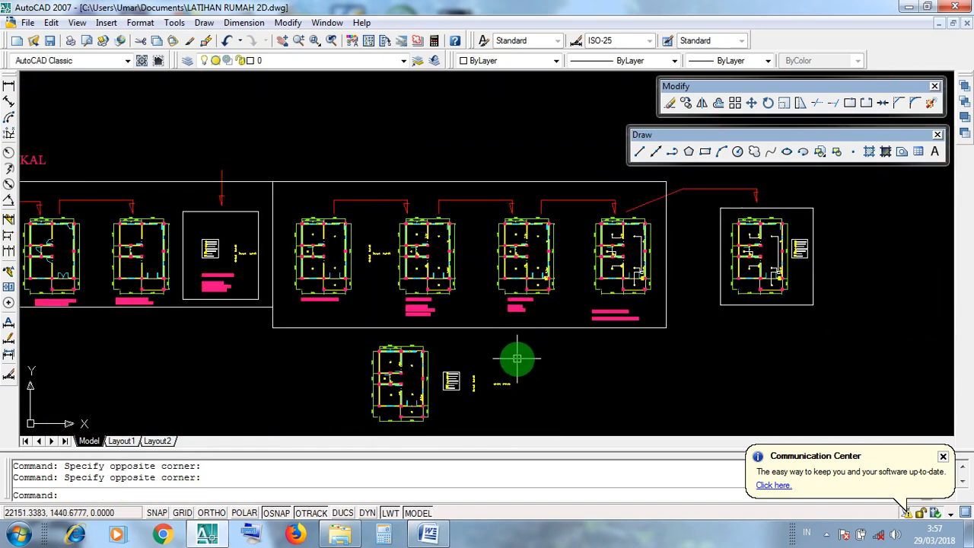
scroll(498, 377, "up", 8)
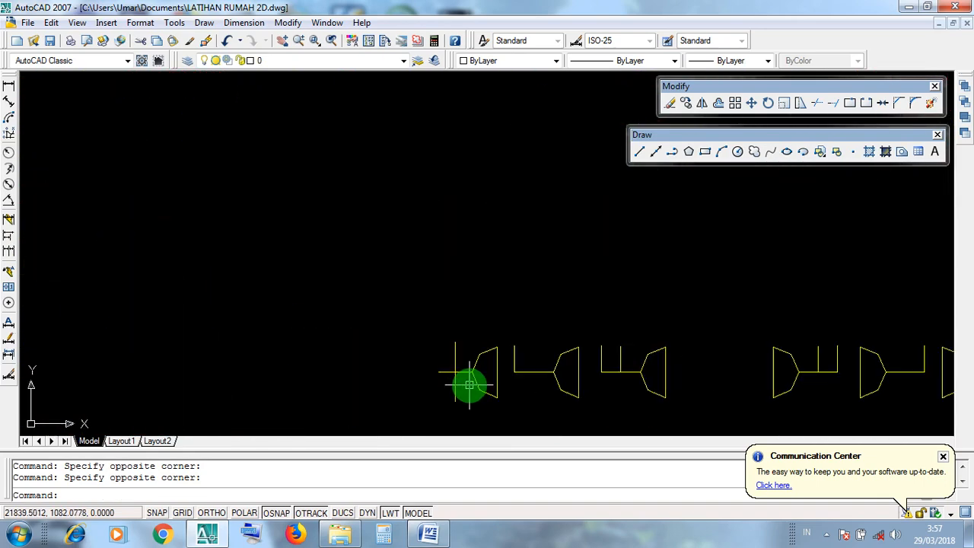
scroll(430, 335, "up", 1)
left_click(387, 251)
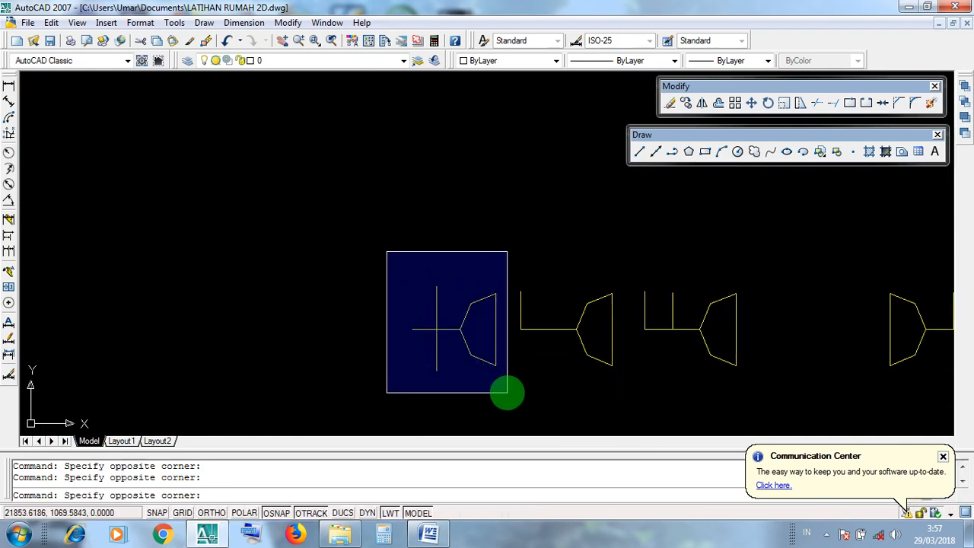
left_click(507, 393)
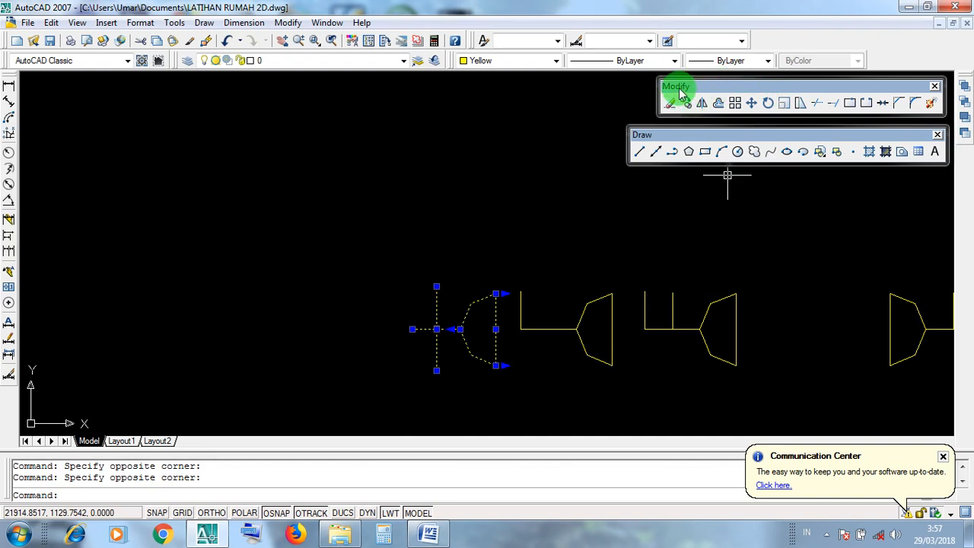
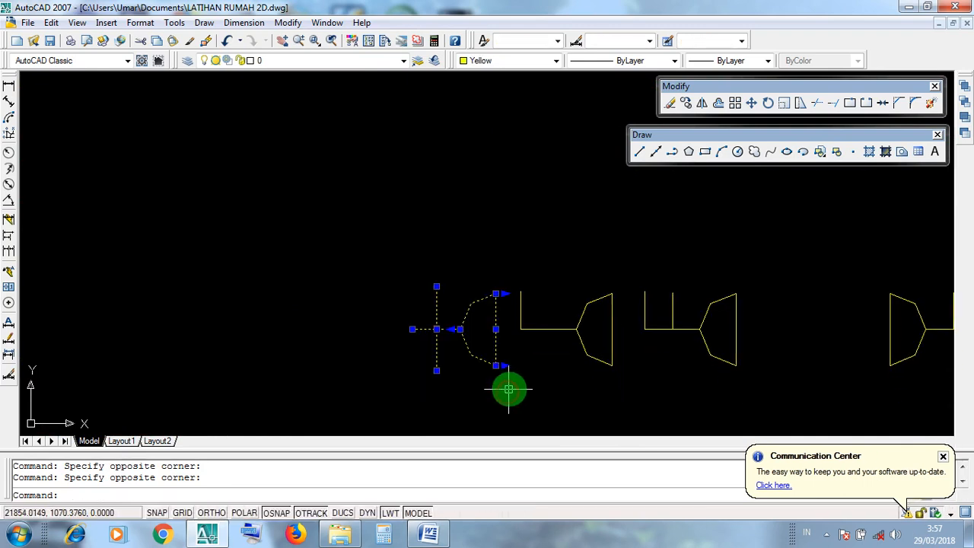
left_click(687, 105)
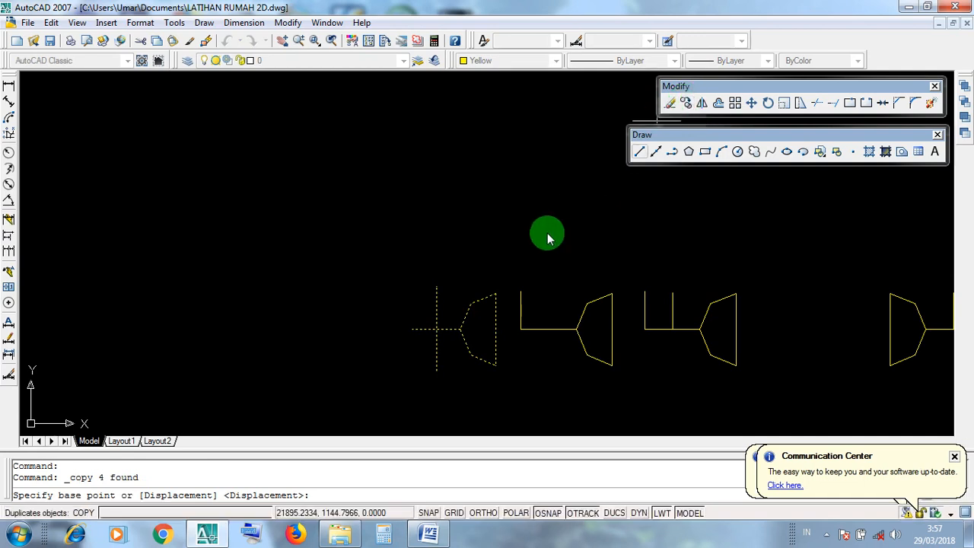
scroll(507, 333, "up", 3)
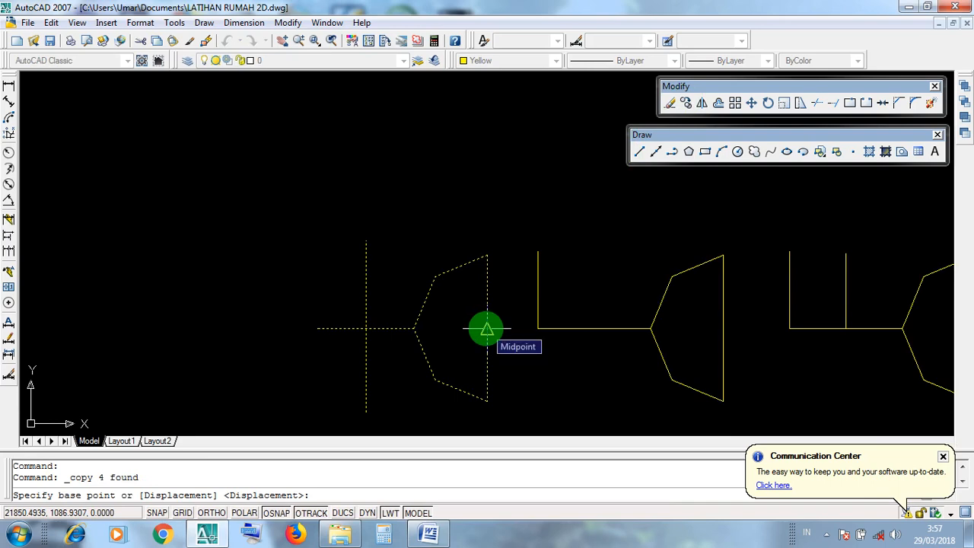
left_click(487, 329)
Step: Place the STOP KONTAK copy on the right outer wall's inner face, between the rear window and the rear door, and finish copying
scroll(490, 328, "down", 8)
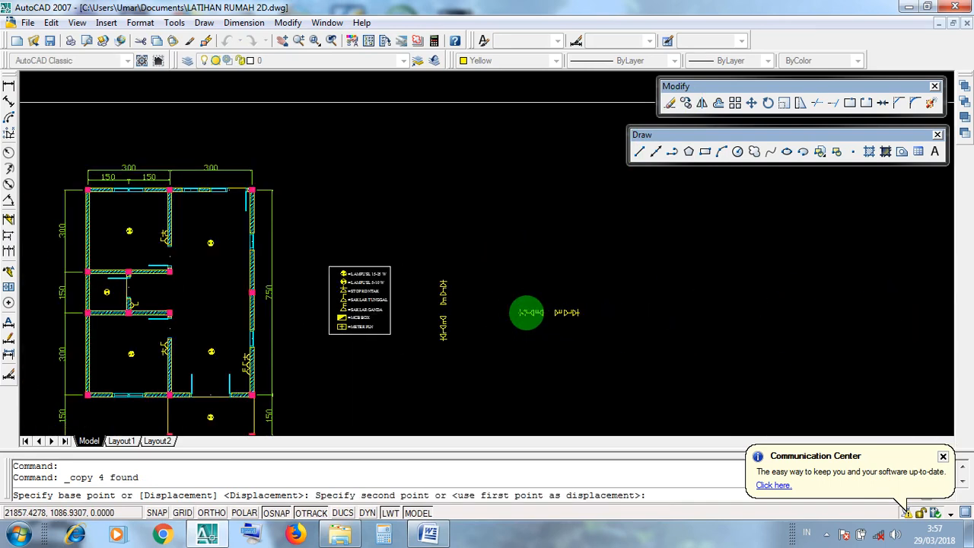
scroll(384, 287, "up", 6)
scroll(309, 267, "up", 5)
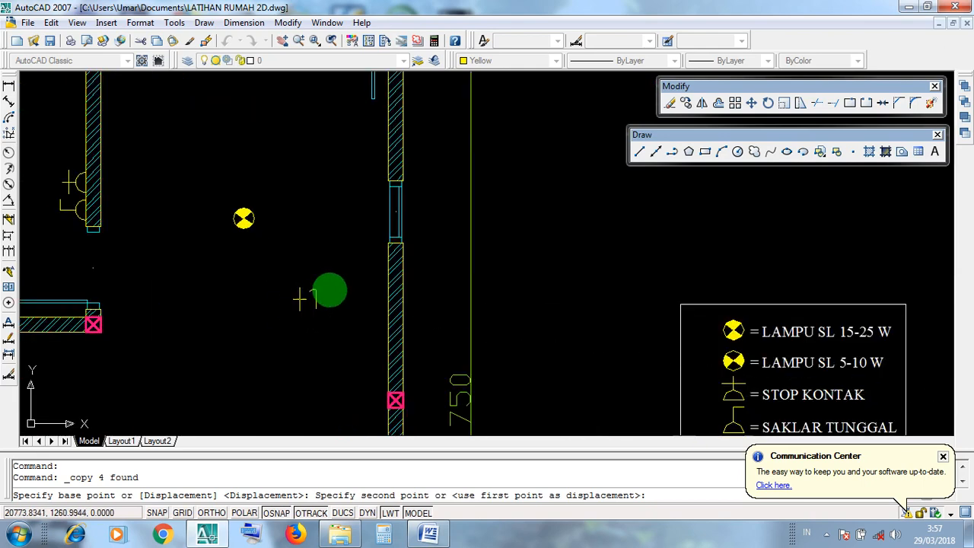
middle_click_drag(389, 269, 394, 370)
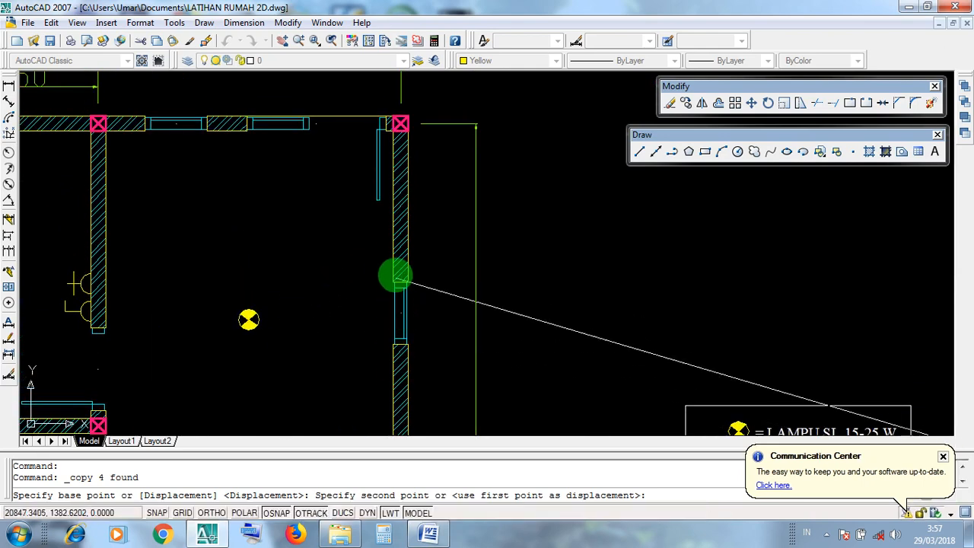
scroll(393, 254, "up", 2)
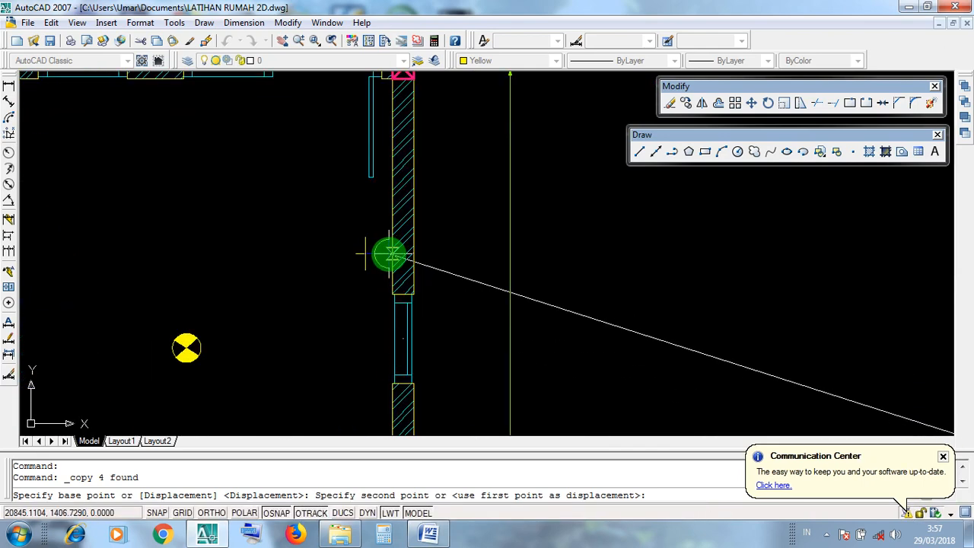
scroll(388, 253, "up", 2)
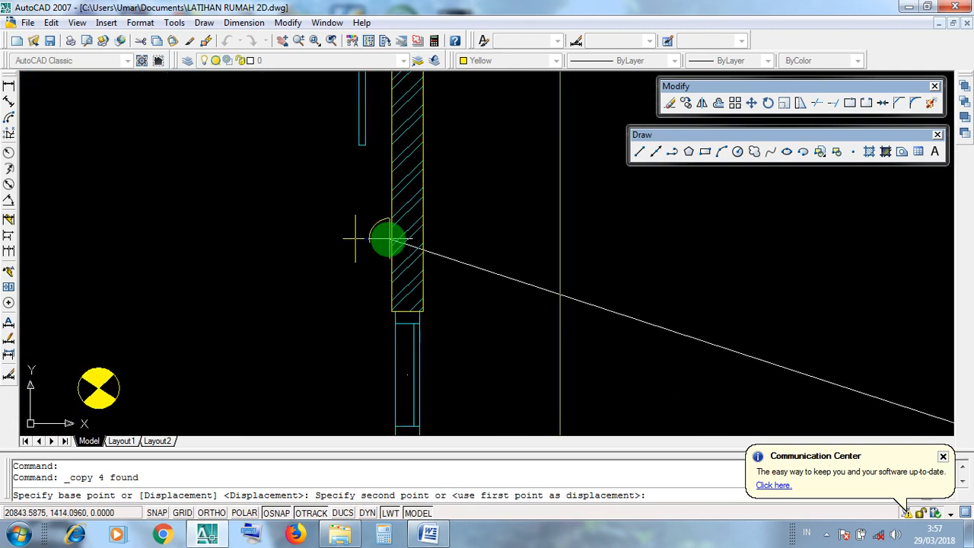
scroll(351, 250, "up", 2)
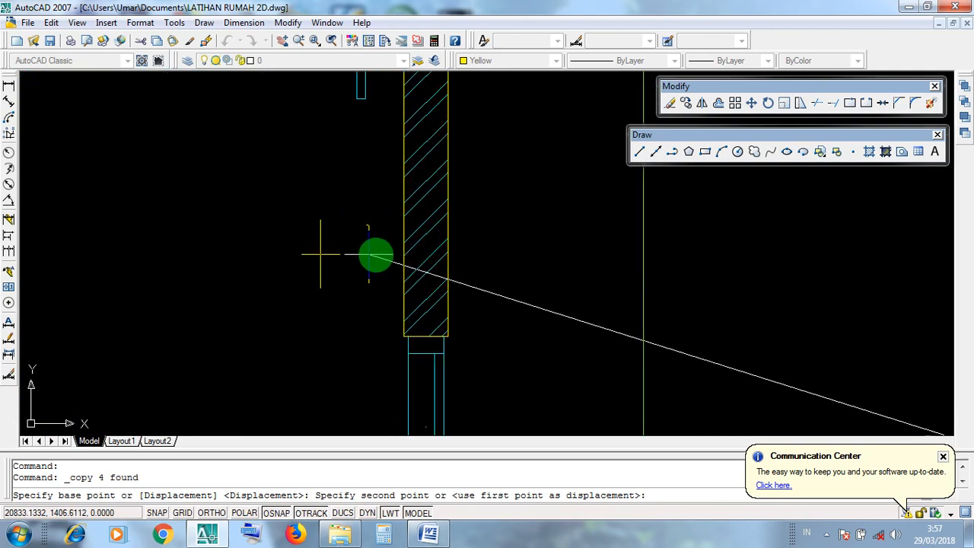
left_click(355, 238)
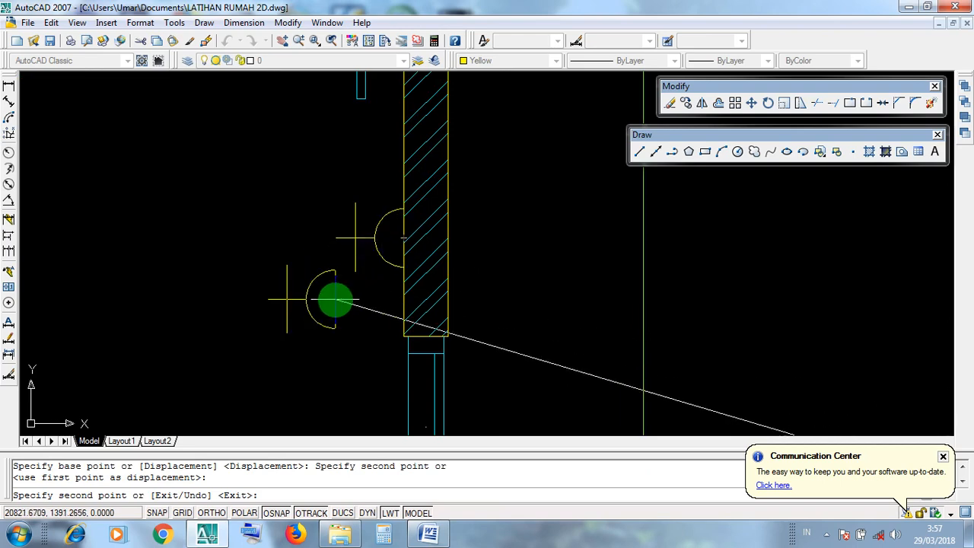
key("Return")
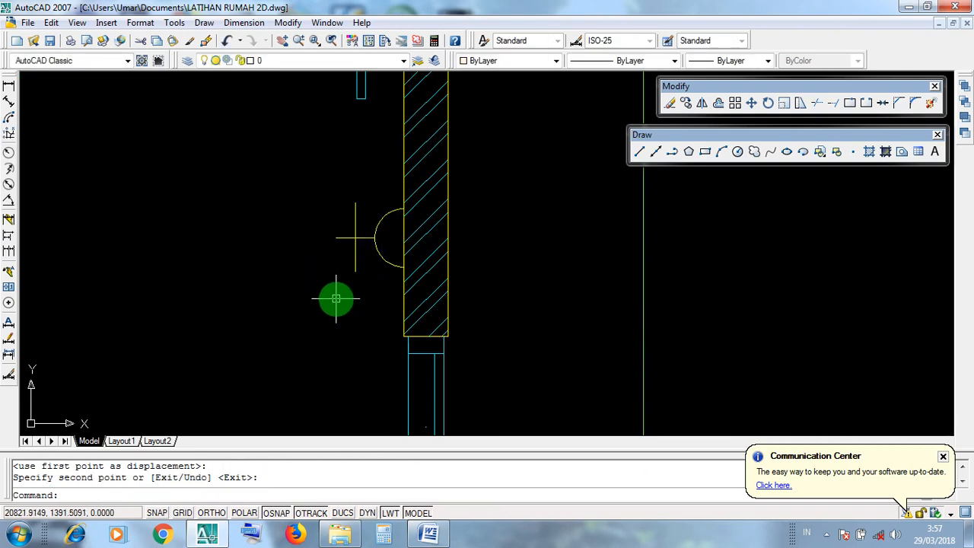
Step: Review the reference plan for sockets and switches, and read the caption of the following plan for MCB BOX and METER PLN
scroll(336, 299, "down", 4)
middle_click_drag(361, 247, 396, 431)
scroll(368, 313, "down", 5)
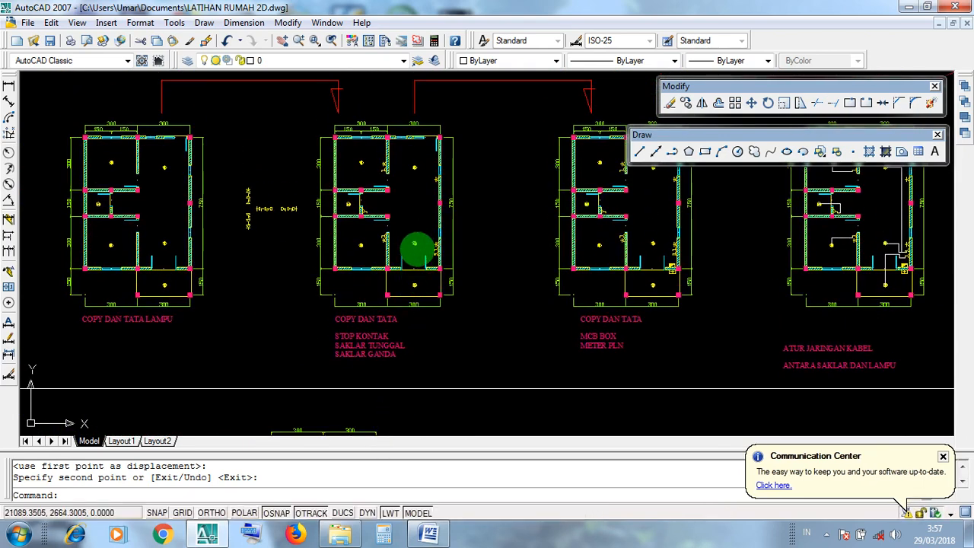
scroll(354, 345, "up", 3)
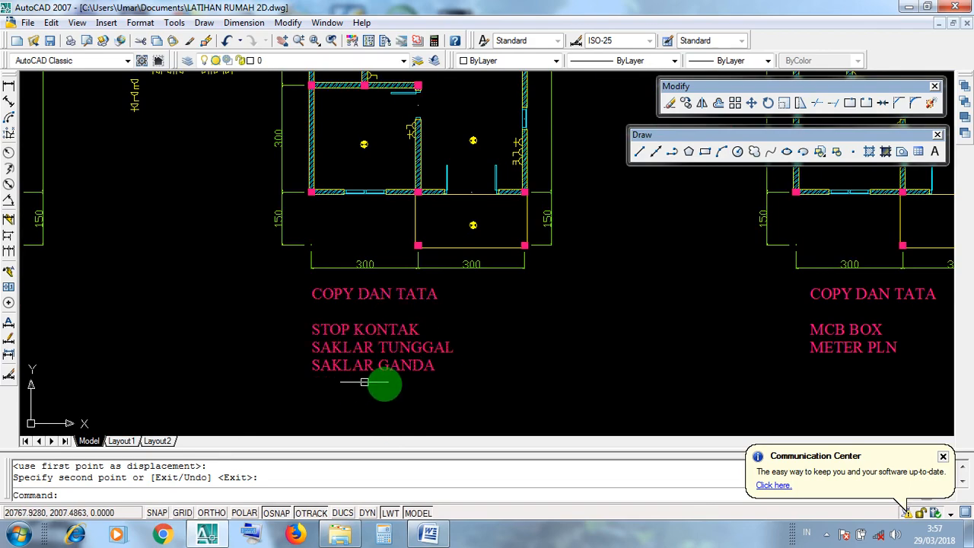
scroll(407, 382, "down", 2)
middle_click_drag(433, 212, 383, 296)
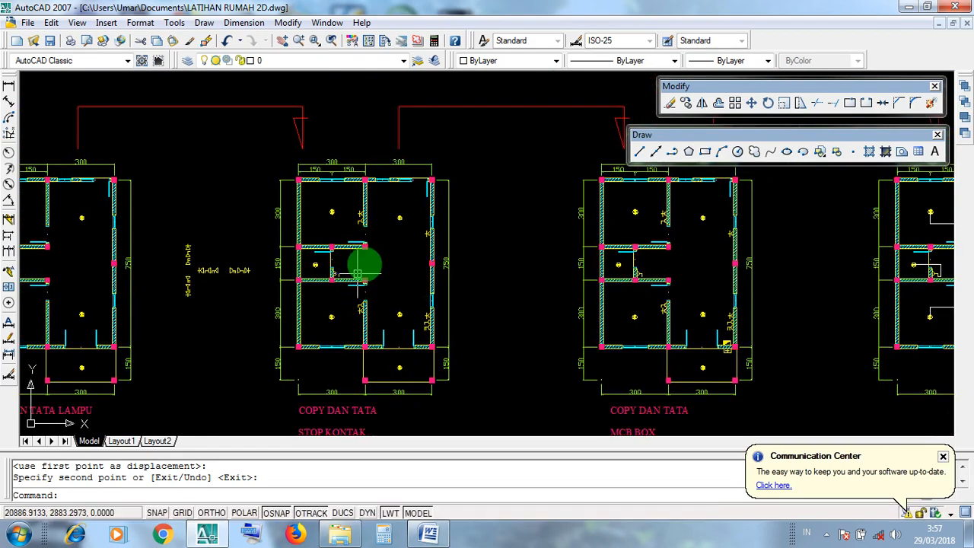
mouse_move(552, 307)
middle_mouse_down()
mouse_move(348, 282)
mouse_move(319, 294)
middle_mouse_up()
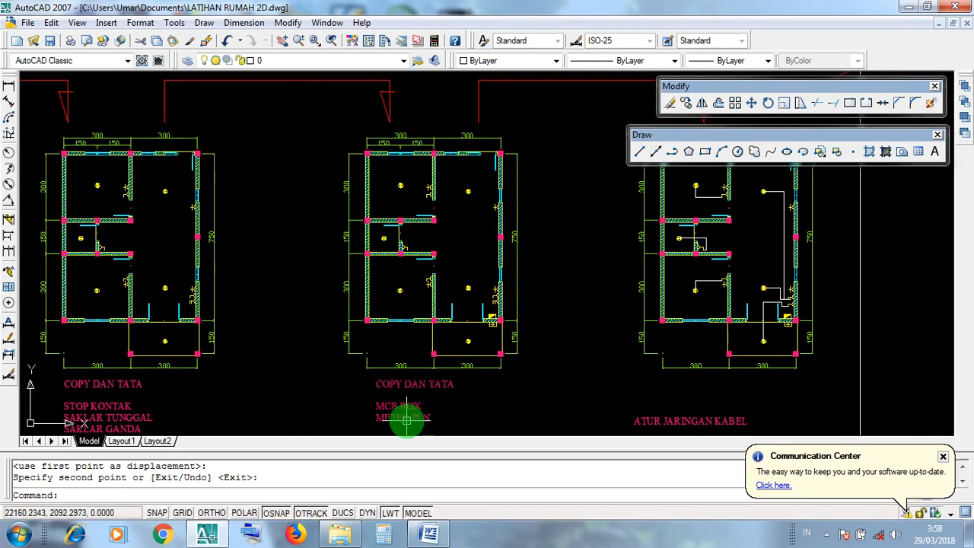
scroll(408, 421, "up", 4)
left_click(299, 350)
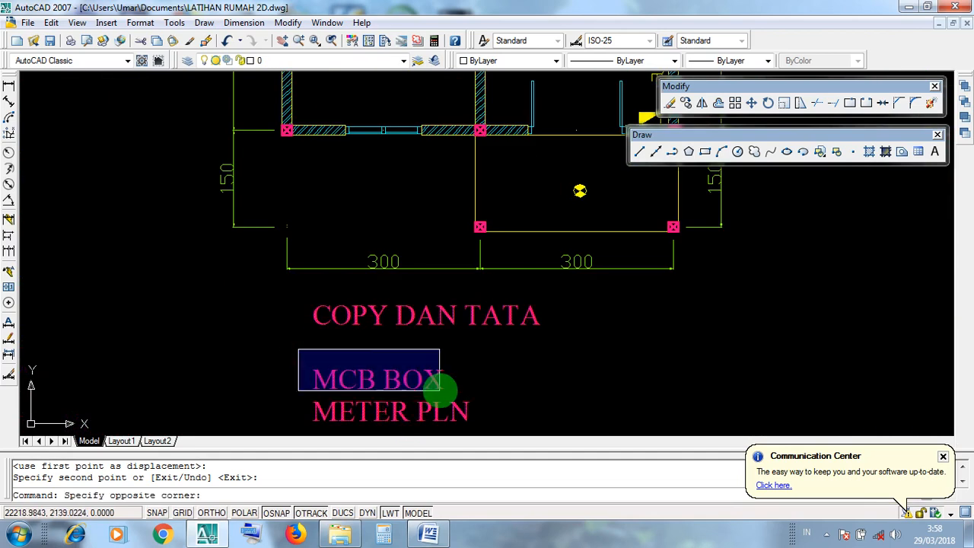
left_click(466, 394)
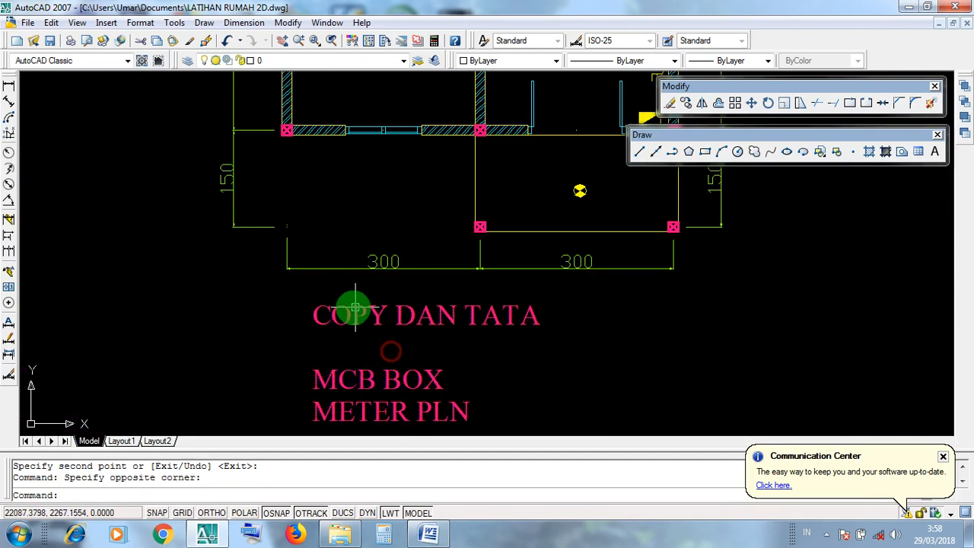
middle_click_drag(430, 331, 376, 312)
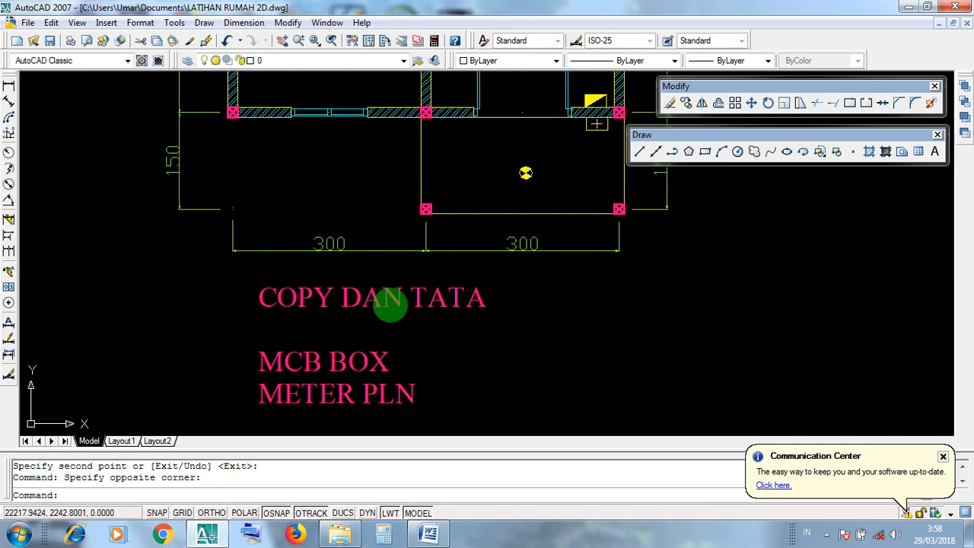
left_click(253, 333)
left_click(251, 333)
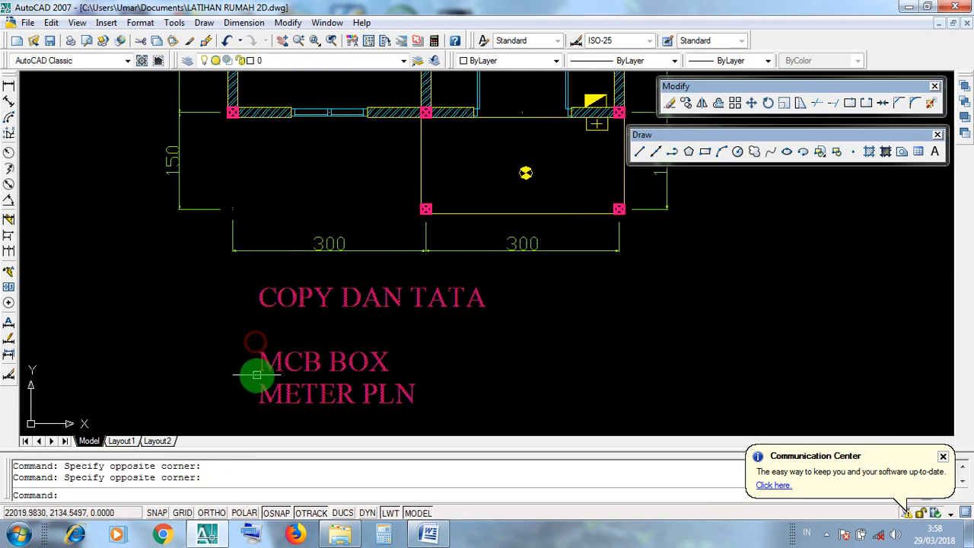
Step: Examine the positions of the METER PLN and MCB BOX symbols against the front wall beside the entrance in the reference plan
middle_click_drag(472, 307, 465, 365)
scroll(505, 239, "up", 6)
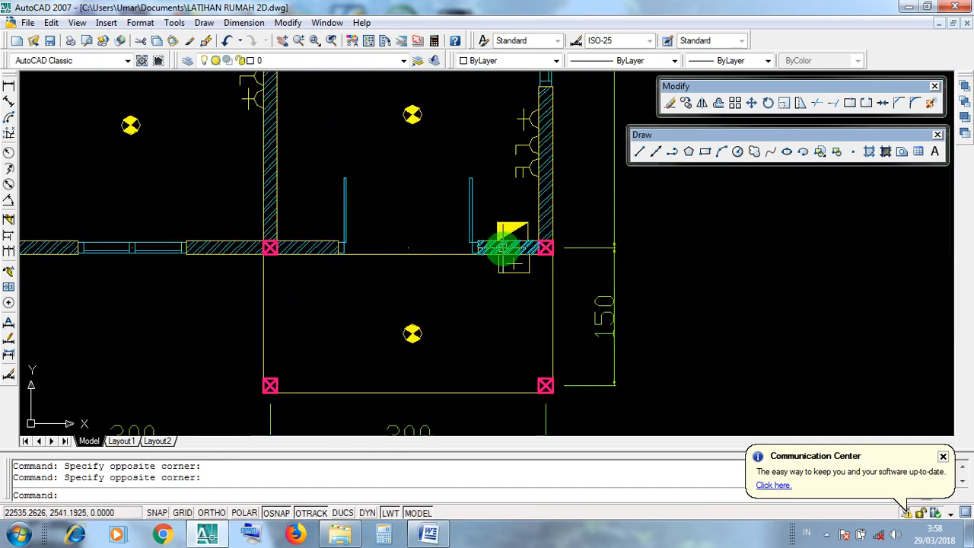
left_click(463, 386)
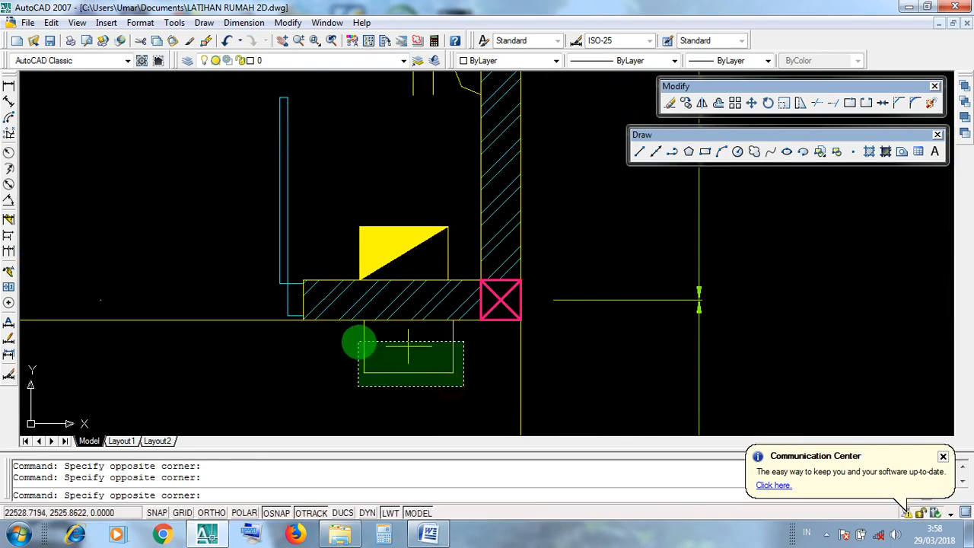
left_click(460, 386)
scroll(459, 384, "down", 5)
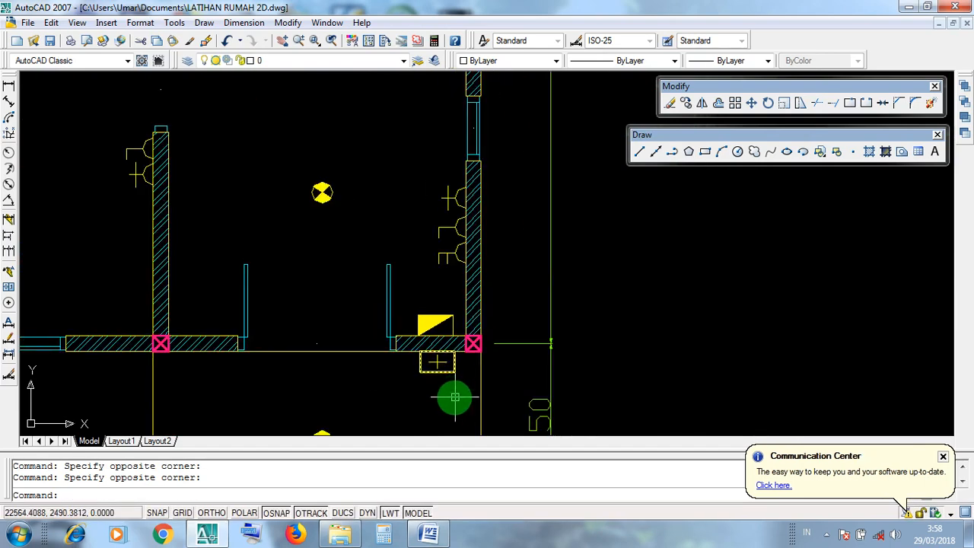
mouse_move(454, 398)
middle_mouse_down()
mouse_move(437, 291)
mouse_move(446, 317)
middle_mouse_up()
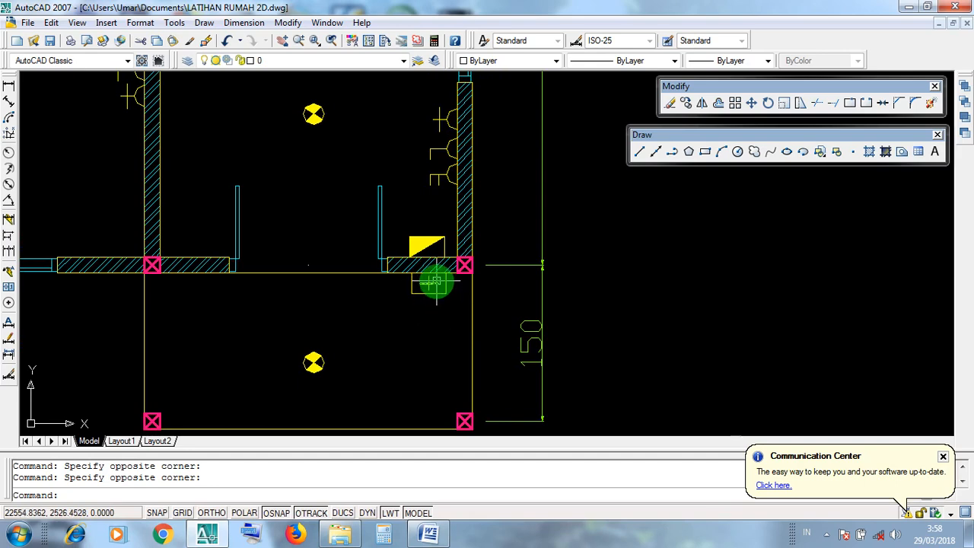
scroll(435, 281, "up", 3)
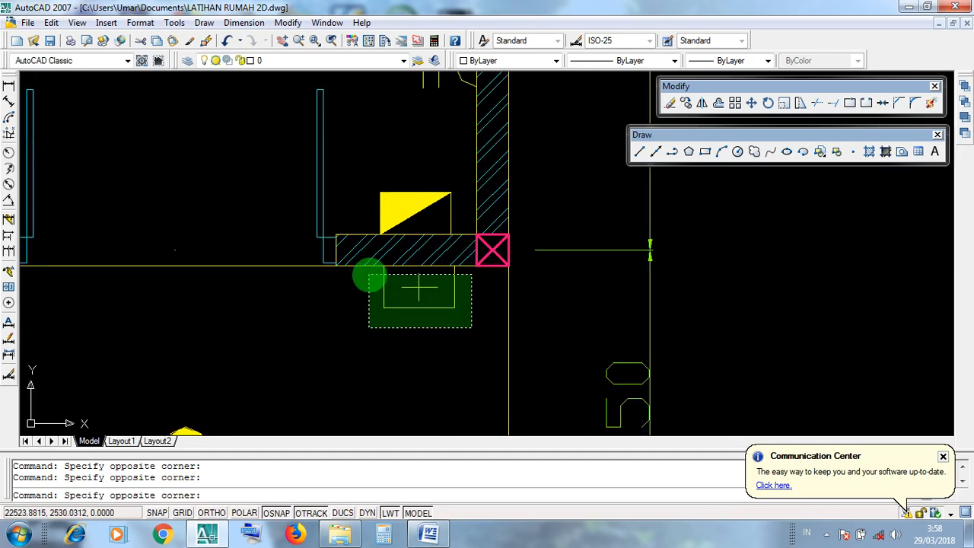
left_click(369, 278)
middle_click_drag(446, 342, 457, 375)
scroll(459, 329, "up", 3)
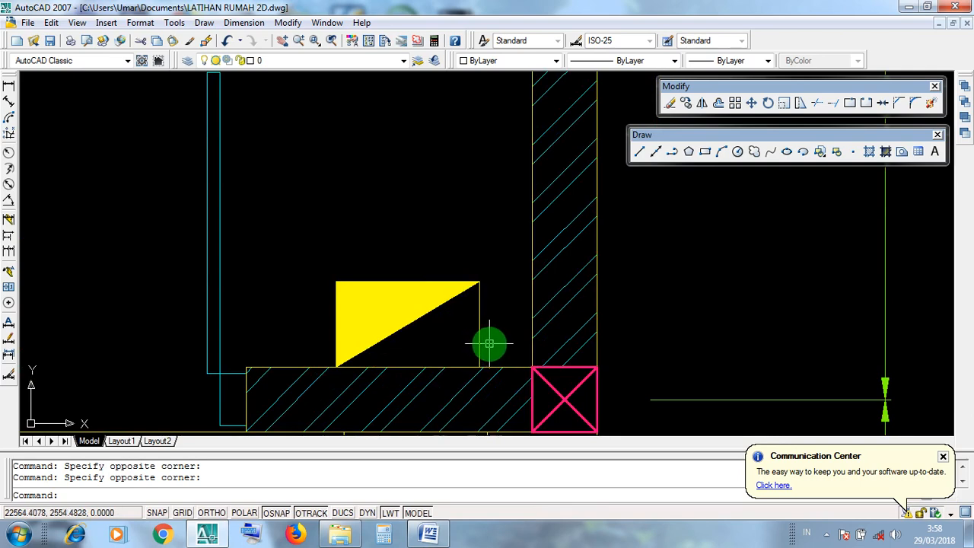
left_click_drag(489, 344, 336, 261)
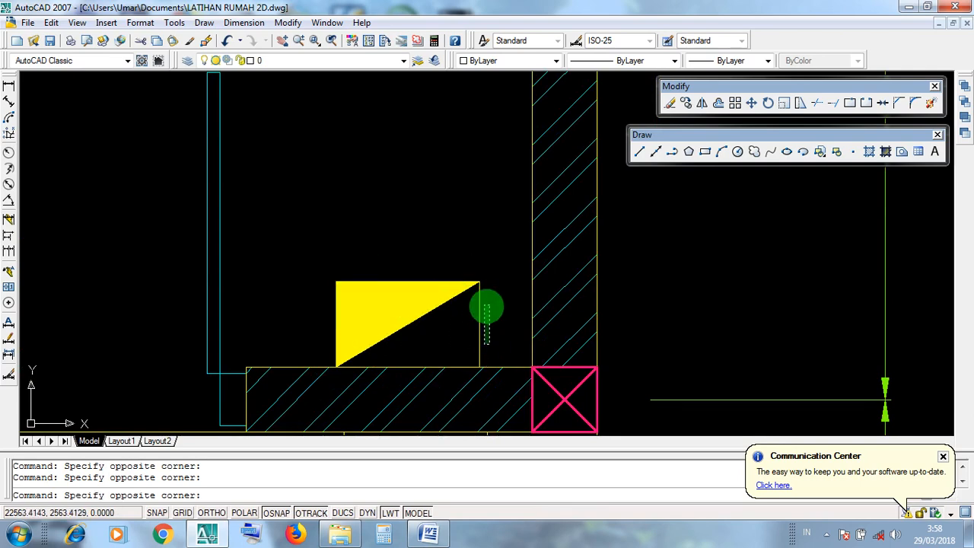
Step: Start copying the METER PLN symbol from the legend beside the working plan, using its top edge's midpoint as base point
scroll(493, 308, "down", 10)
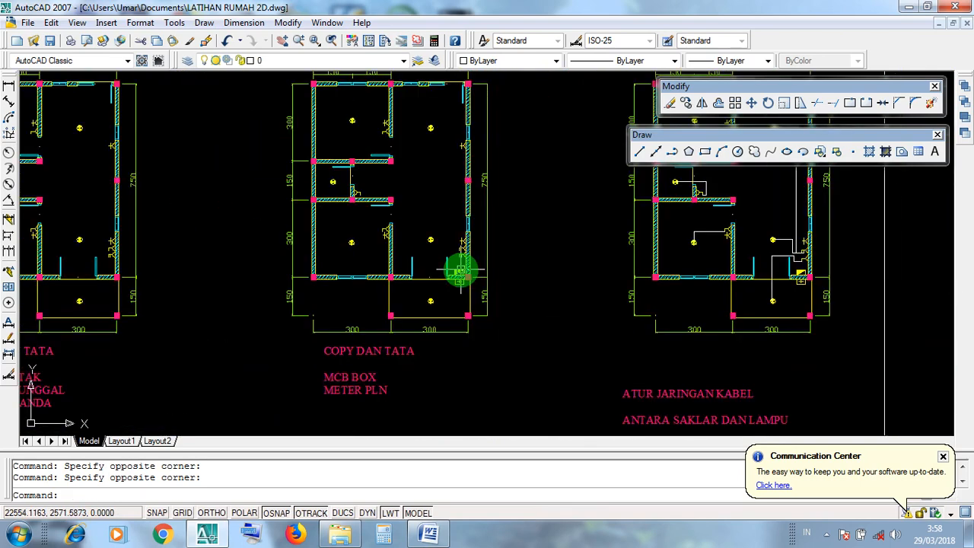
scroll(456, 274, "down", 2)
scroll(399, 329, "up", 6)
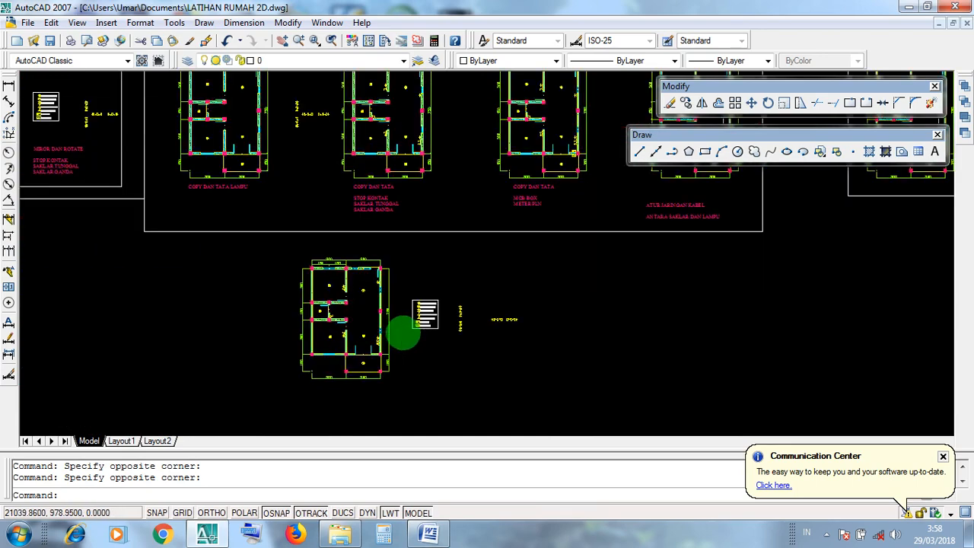
scroll(430, 316, "up", 5)
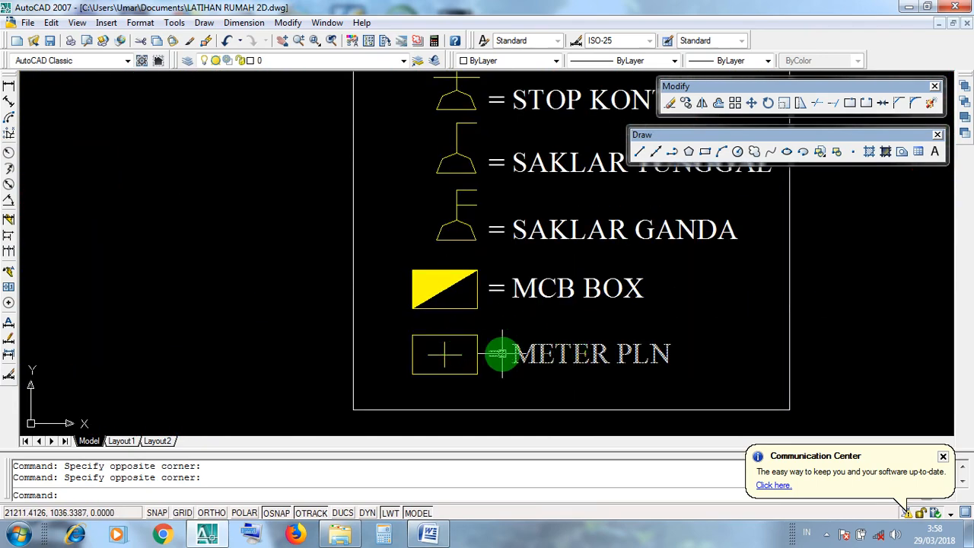
scroll(449, 346, "up", 2)
scroll(438, 359, "down", 5)
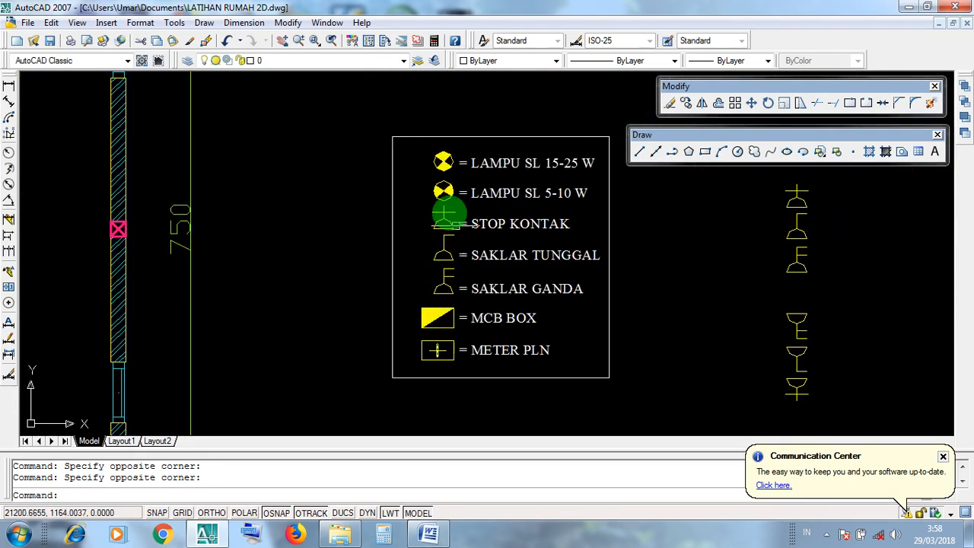
scroll(430, 358, "up", 5)
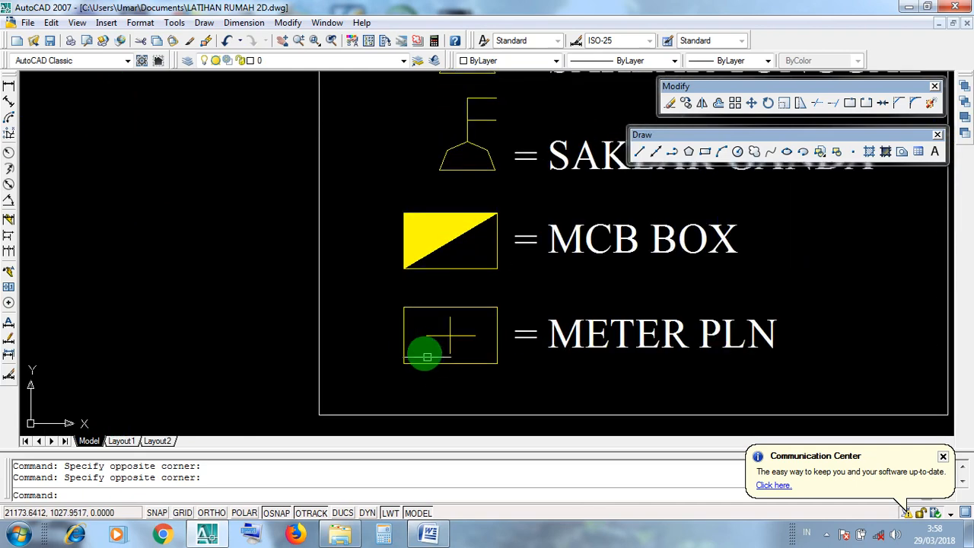
left_click(391, 293)
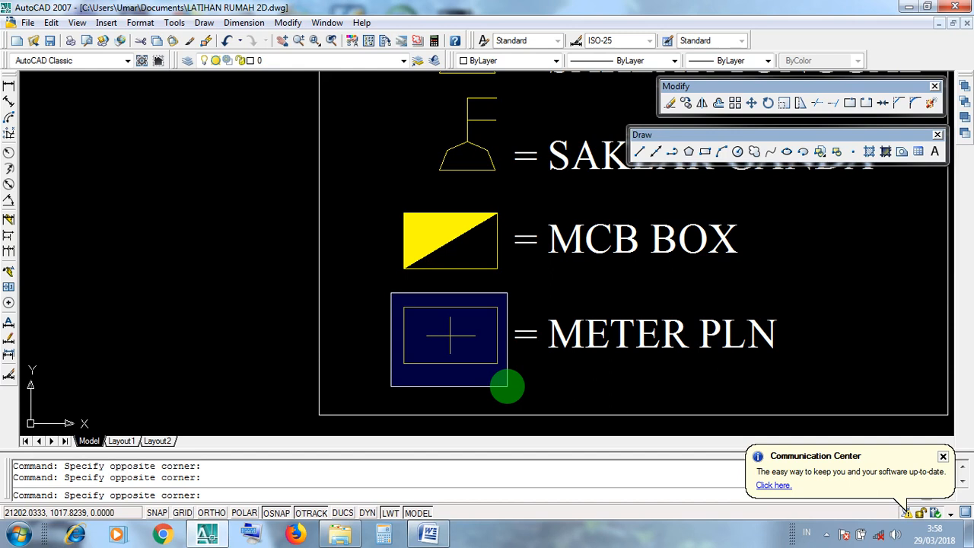
left_click(508, 387)
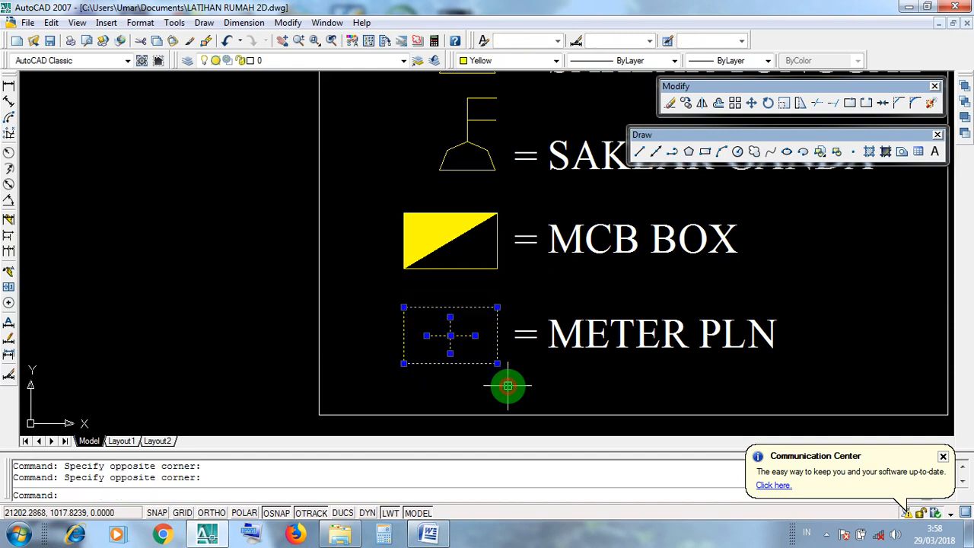
left_click(686, 104)
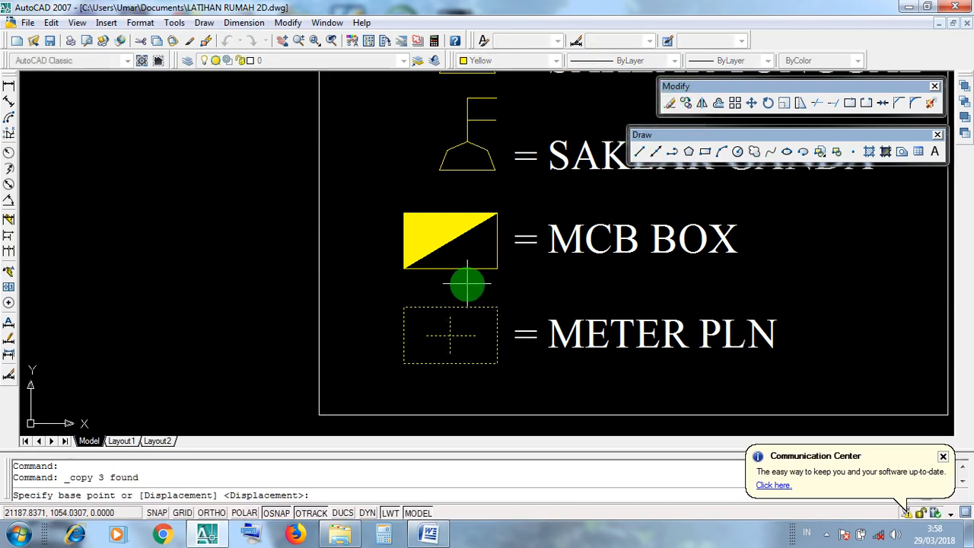
scroll(467, 285, "up", 3)
scroll(452, 297, "down", 2)
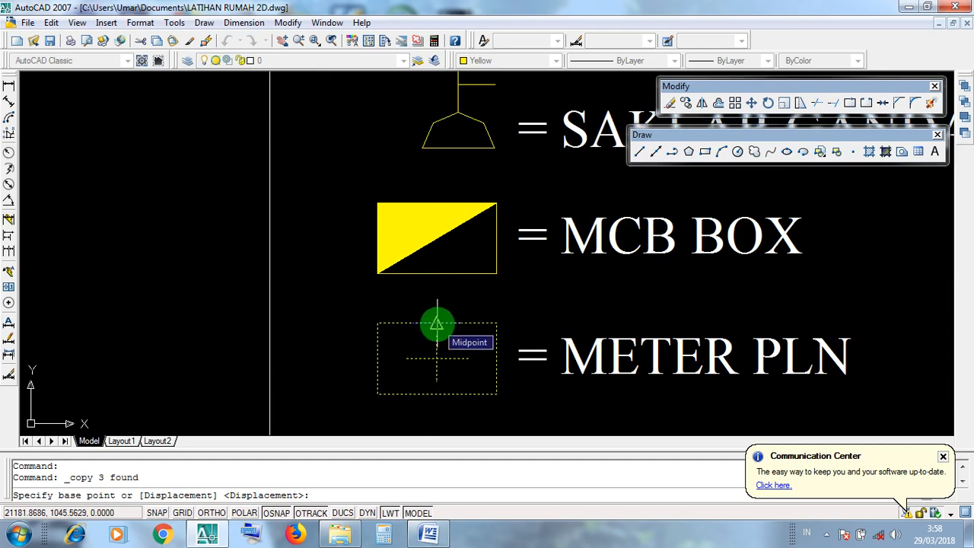
scroll(438, 325, "up", 3)
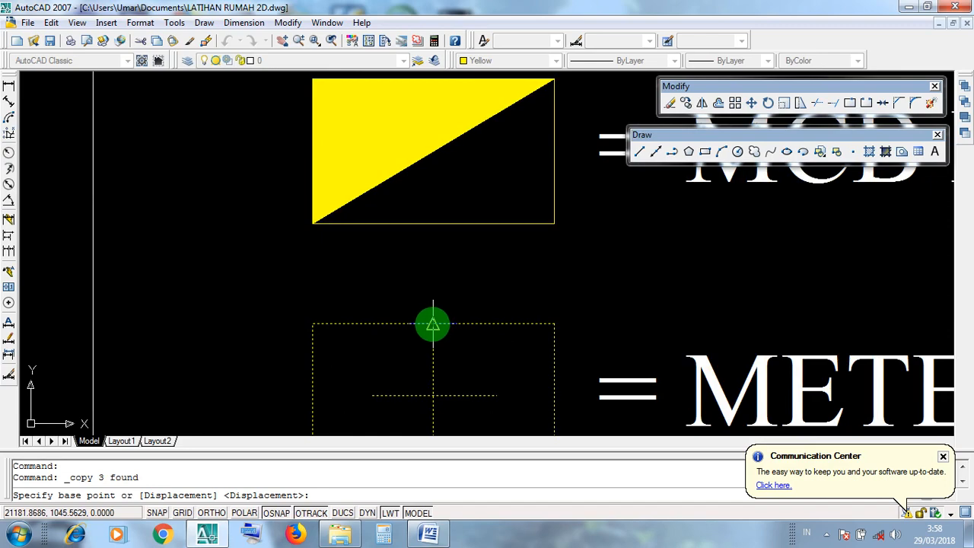
left_click(433, 325)
Step: Place the METER PLN copy against the front wall's outer face, between the entrance and the right corner column, and finish copying
scroll(459, 308, "down", 8)
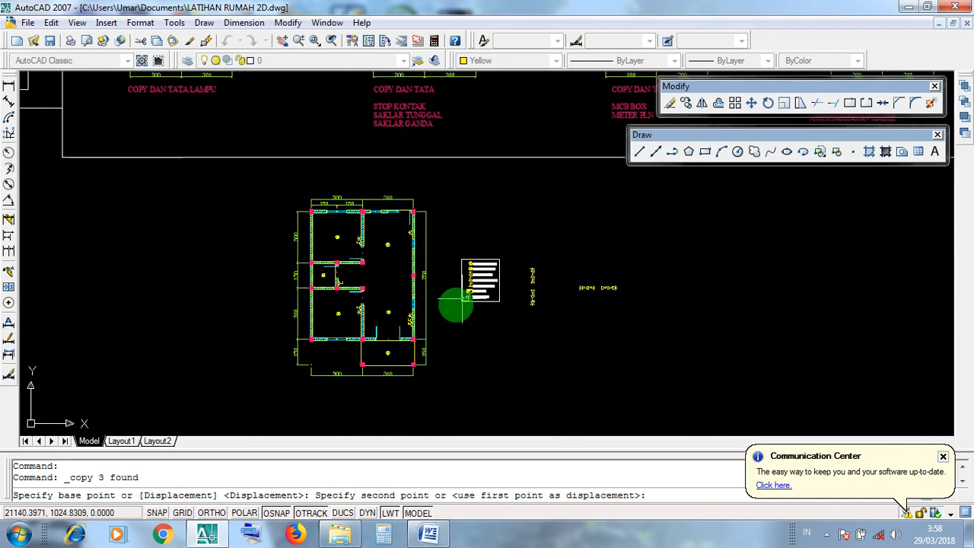
scroll(404, 340, "up", 10)
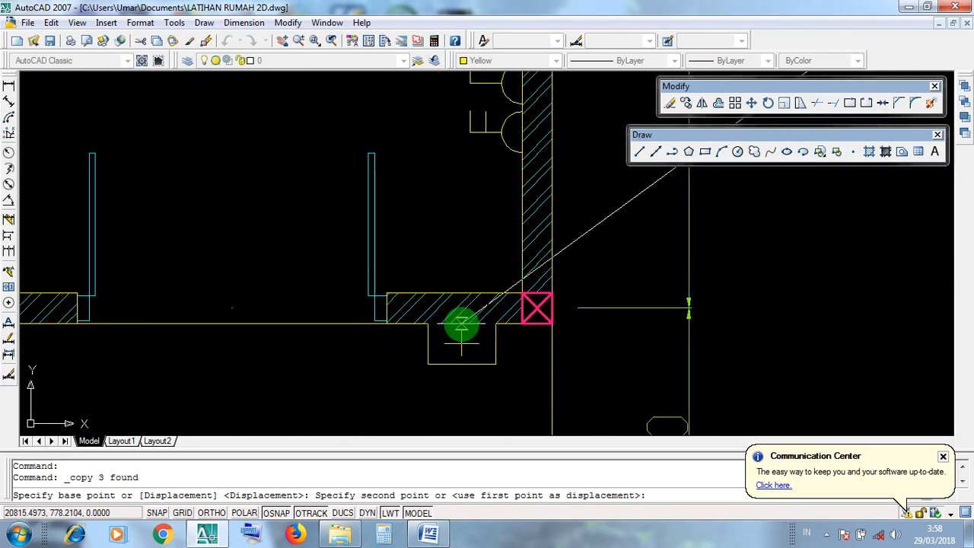
scroll(461, 325, "up", 3)
scroll(400, 304, "down", 4)
scroll(396, 320, "up", 1)
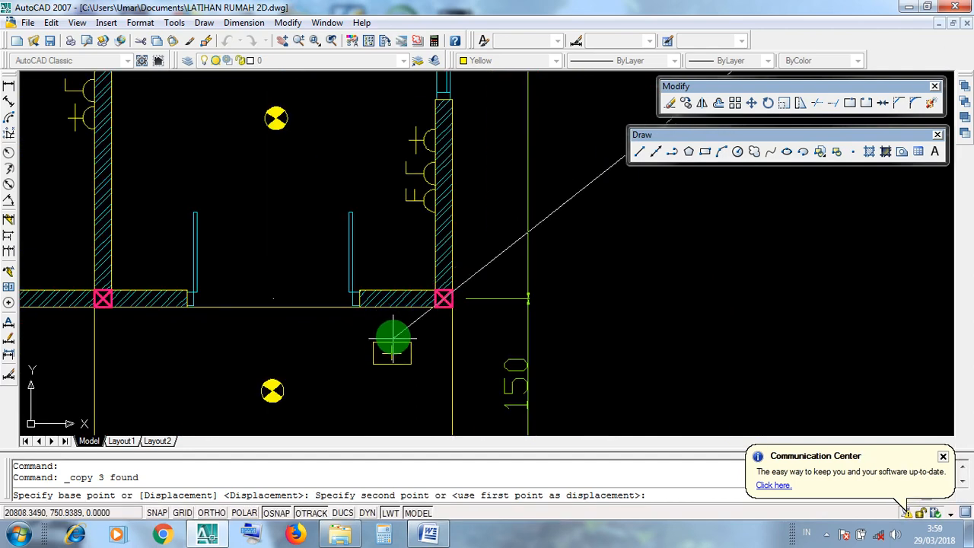
scroll(391, 337, "down", 4)
scroll(396, 330, "up", 6)
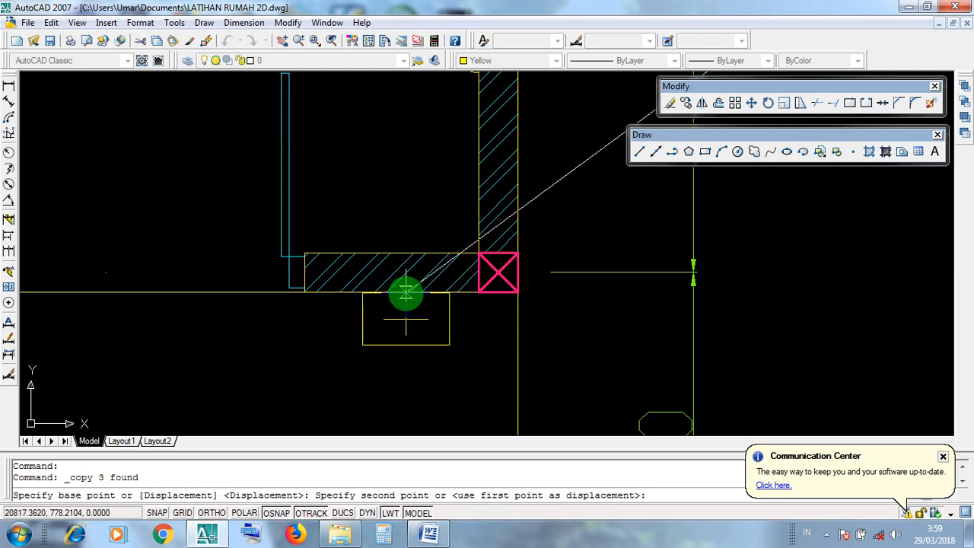
left_click(405, 292)
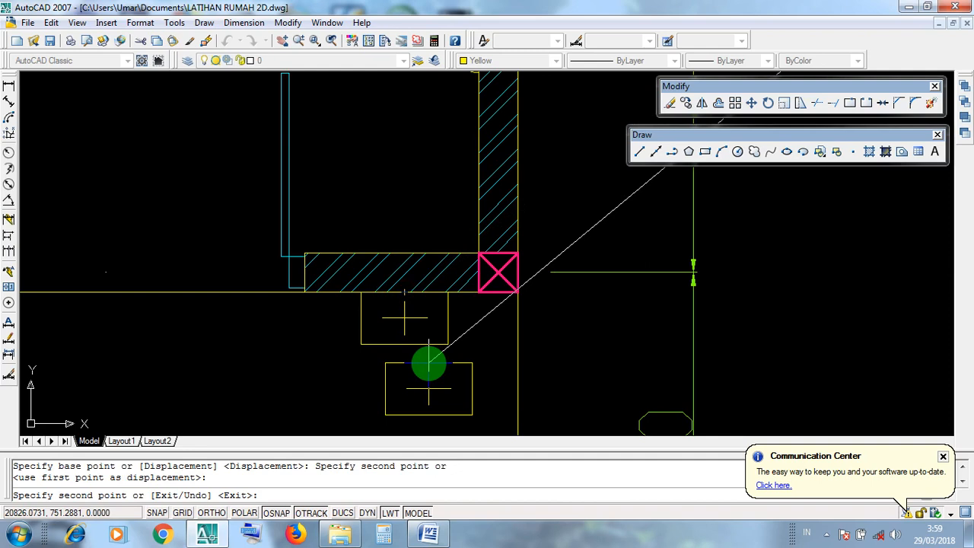
key("Return")
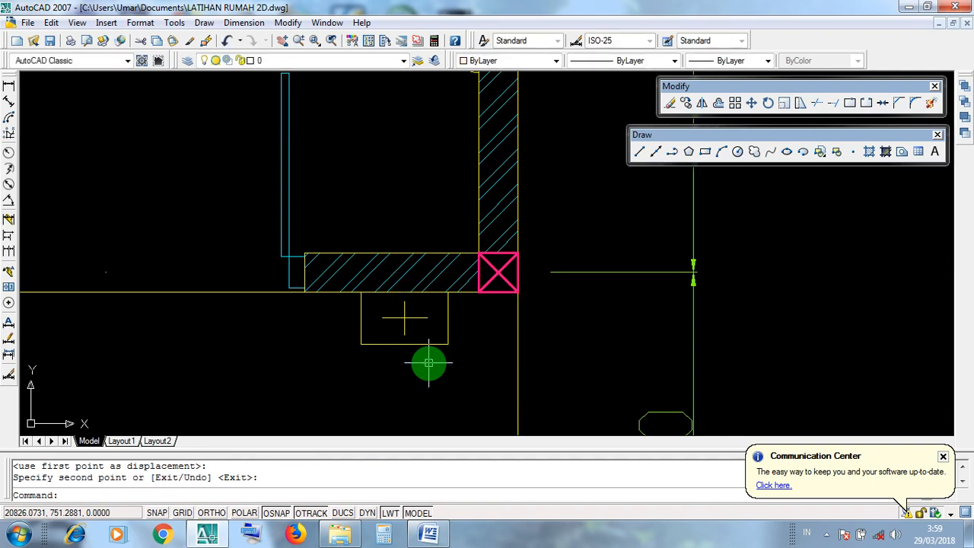
Step: Start copying the MCB BOX symbol from the legend, using its bottom edge's midpoint as base point
left_click(390, 198)
left_click(423, 223)
scroll(378, 255, "down", 6)
middle_click_drag(510, 266, 464, 394)
scroll(457, 263, "up", 10)
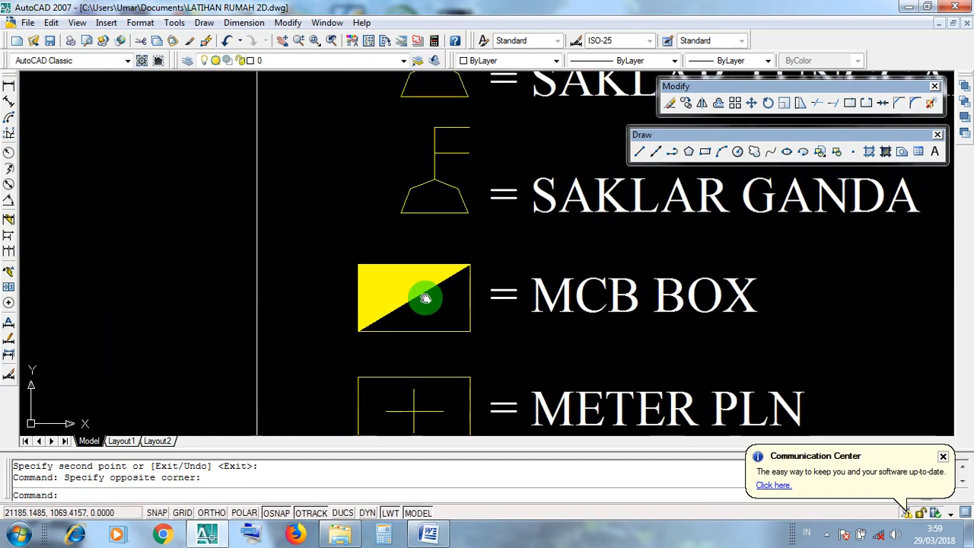
left_click(335, 240)
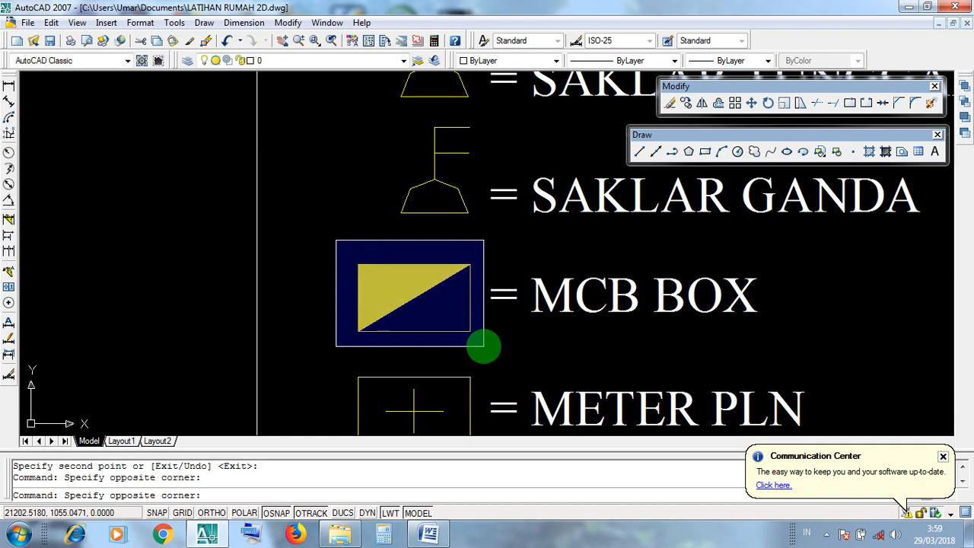
left_click(484, 347)
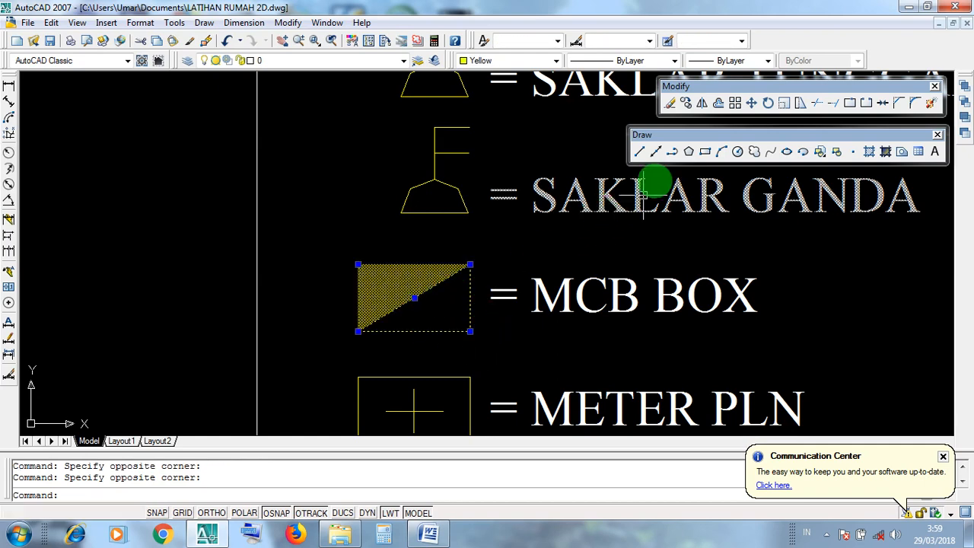
left_click(686, 105)
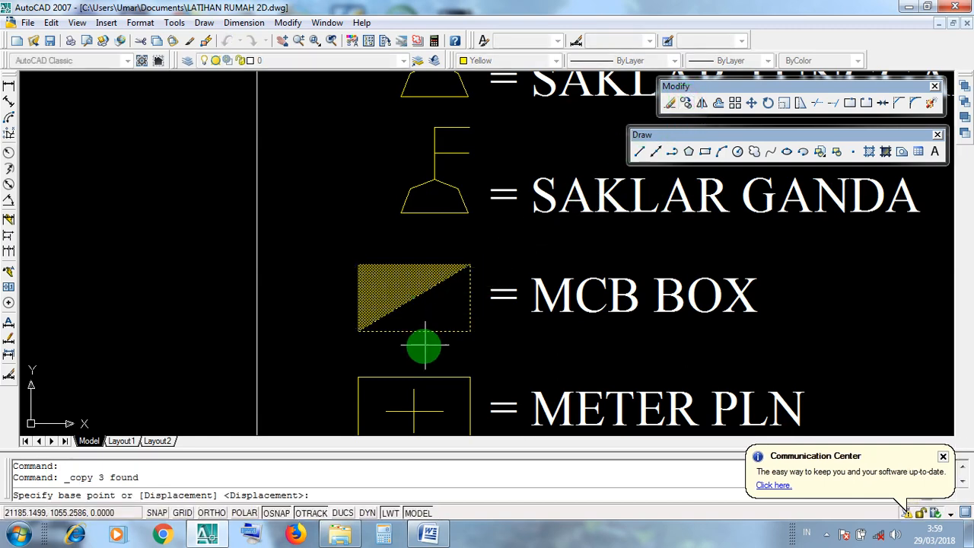
scroll(414, 334, "up", 2)
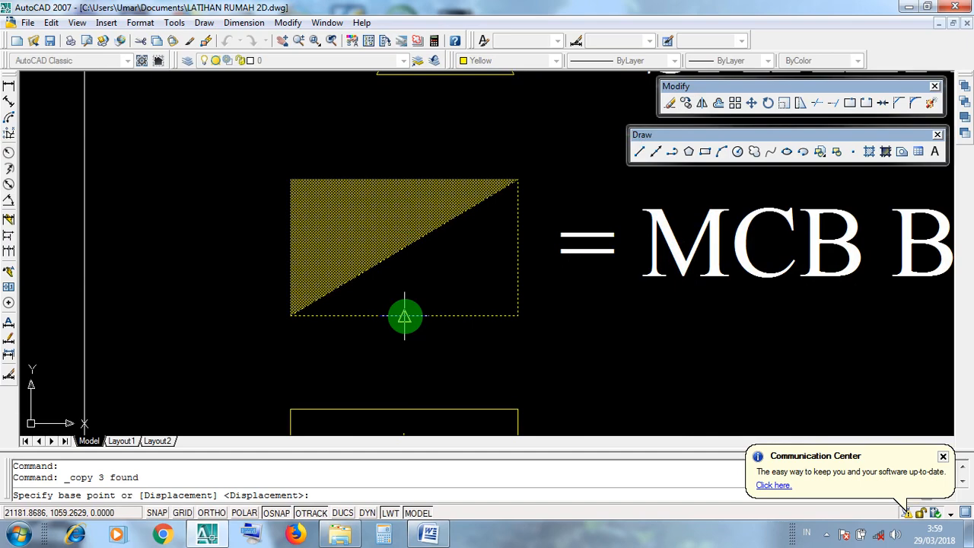
left_click(404, 316)
Step: Place the MCB BOX copy on the front wall's inner face, directly opposite the METER PLN symbol, and finish copying
scroll(463, 303, "down", 6)
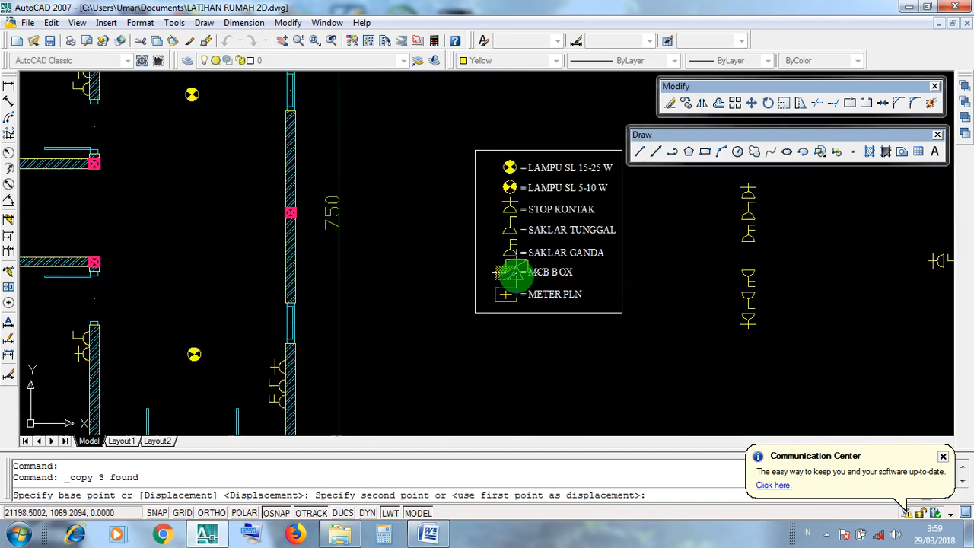
scroll(463, 303, "up", 10)
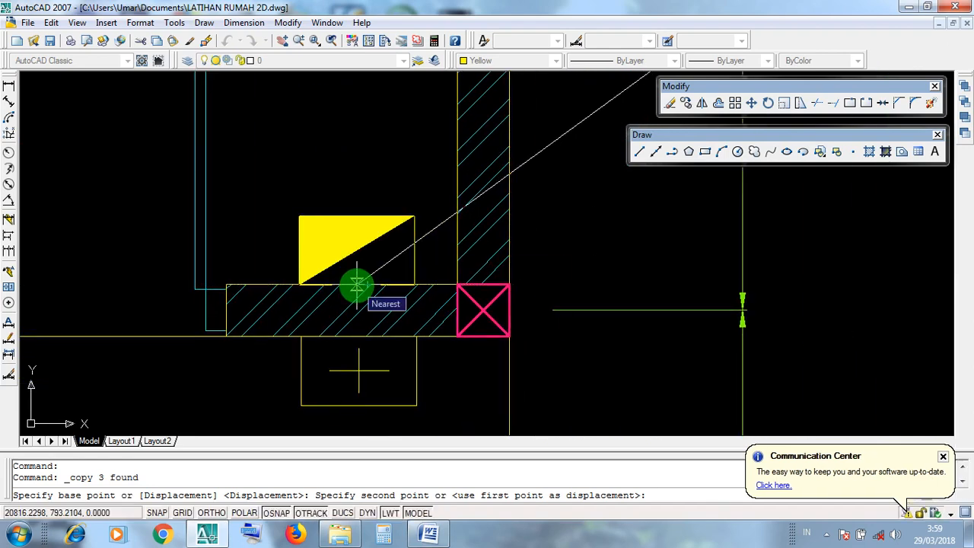
scroll(357, 285, "up", 3)
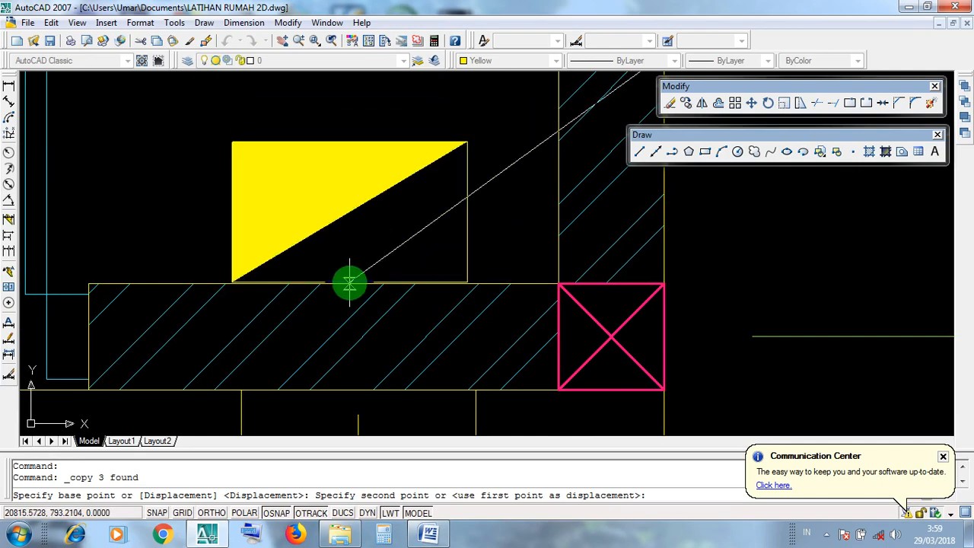
left_click(349, 284)
scroll(370, 245, "down", 3)
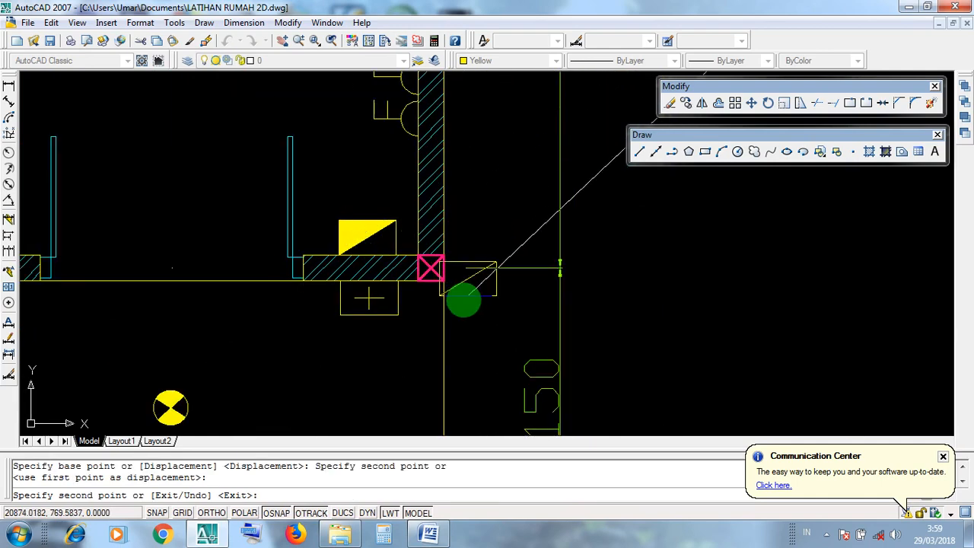
key("Return")
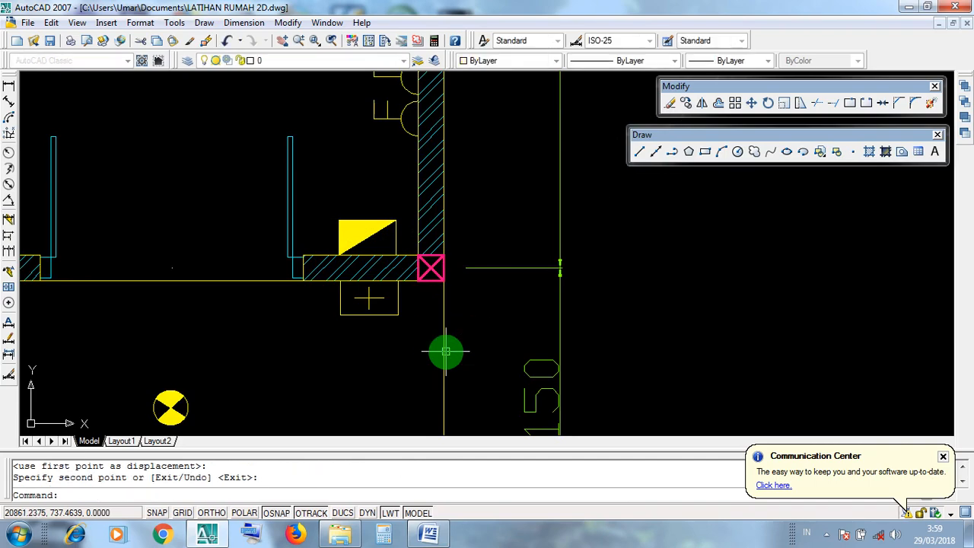
Step: Examine how the cable lines link switches and lamps in the ATUR JARINGAN KABEL reference plan
scroll(449, 350, "down", 8)
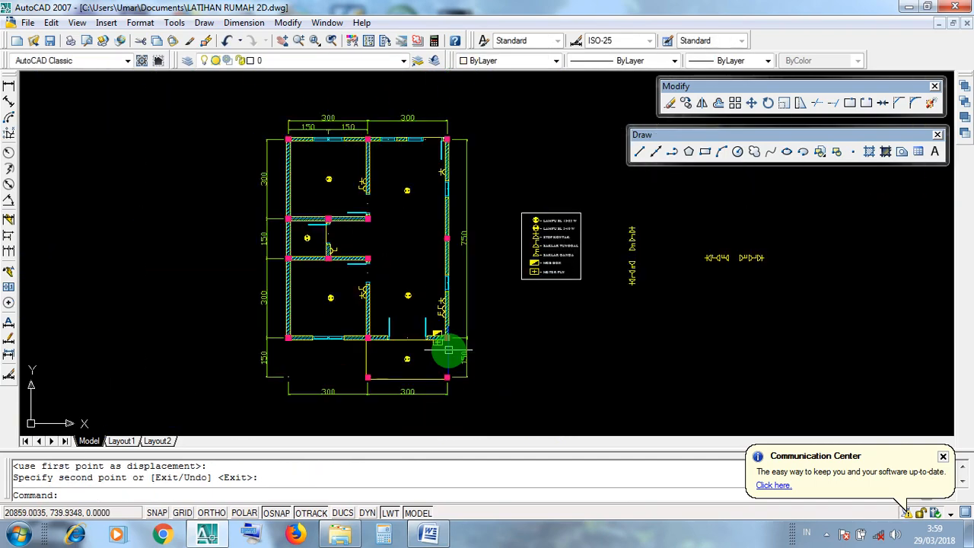
middle_click_drag(493, 291, 384, 363)
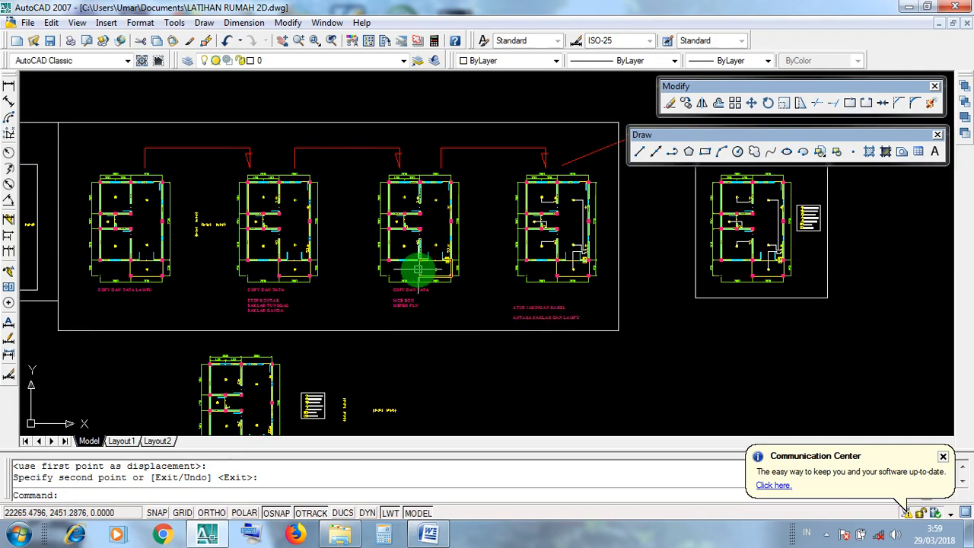
scroll(418, 269, "up", 2)
middle_click_drag(489, 269, 321, 346)
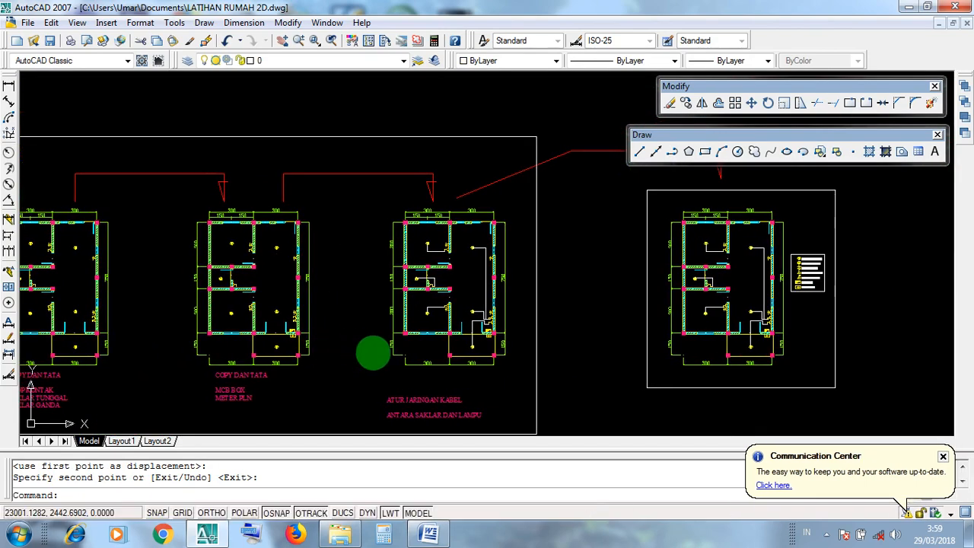
scroll(452, 332, "up", 4)
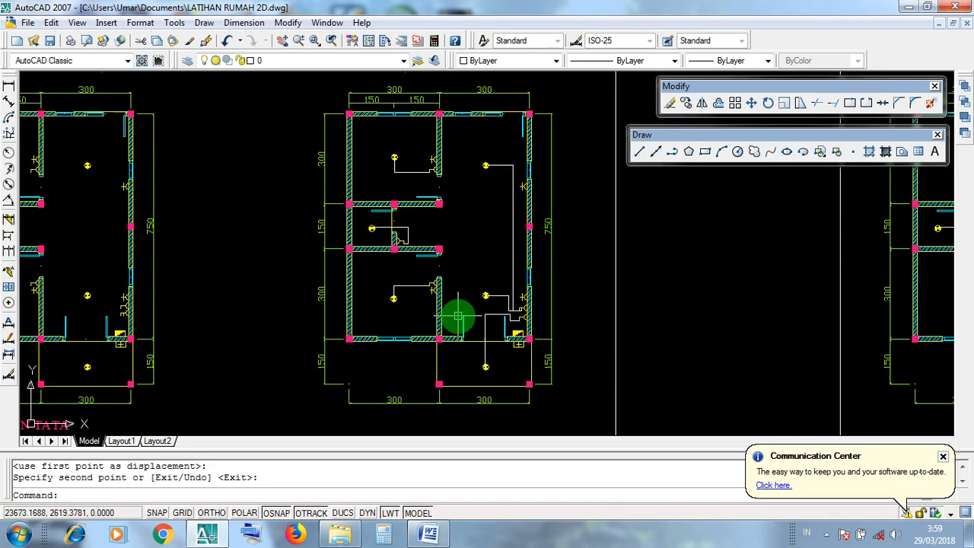
scroll(430, 262, "up", 4)
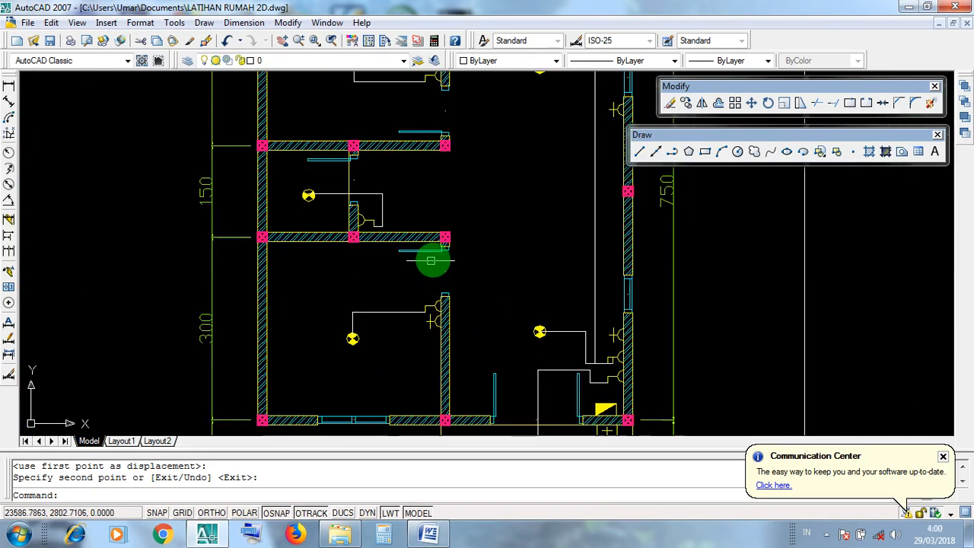
scroll(431, 261, "down", 3)
scroll(438, 259, "down", 3)
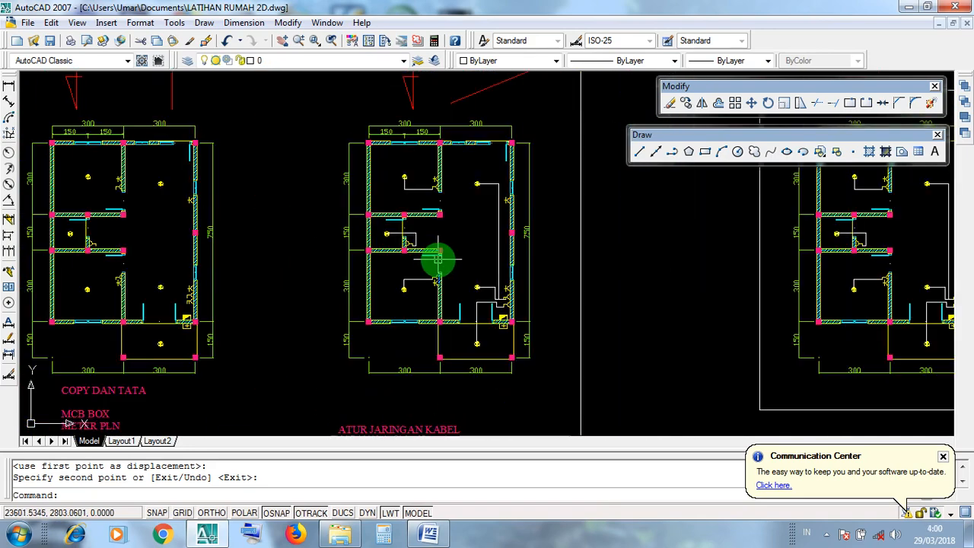
Step: Compare the MCB BOX and METER PLN reference plan with the cable network plan and the final framed plan
middle_click_drag(356, 282, 524, 246)
middle_click_drag(416, 287, 513, 305)
scroll(511, 304, "down", 4)
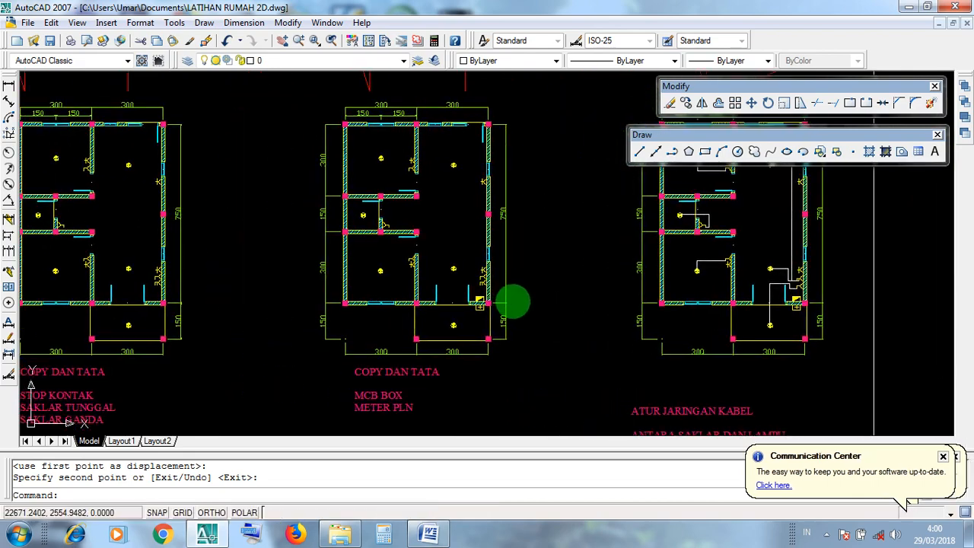
scroll(478, 305, "up", 2)
mouse_move(442, 305)
middle_mouse_down()
mouse_move(579, 311)
mouse_move(301, 335)
middle_mouse_up()
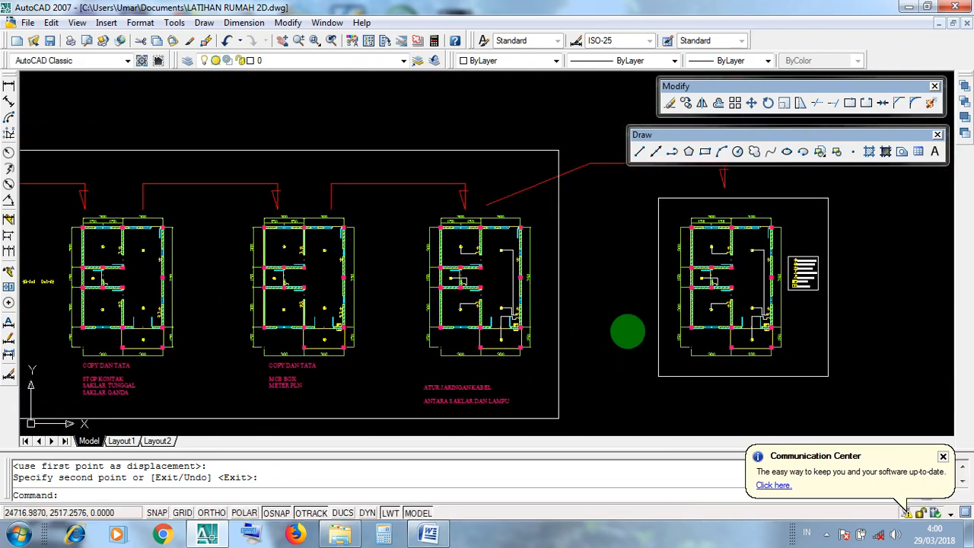
middle_click_drag(712, 282, 576, 287)
middle_click_drag(404, 311, 570, 309)
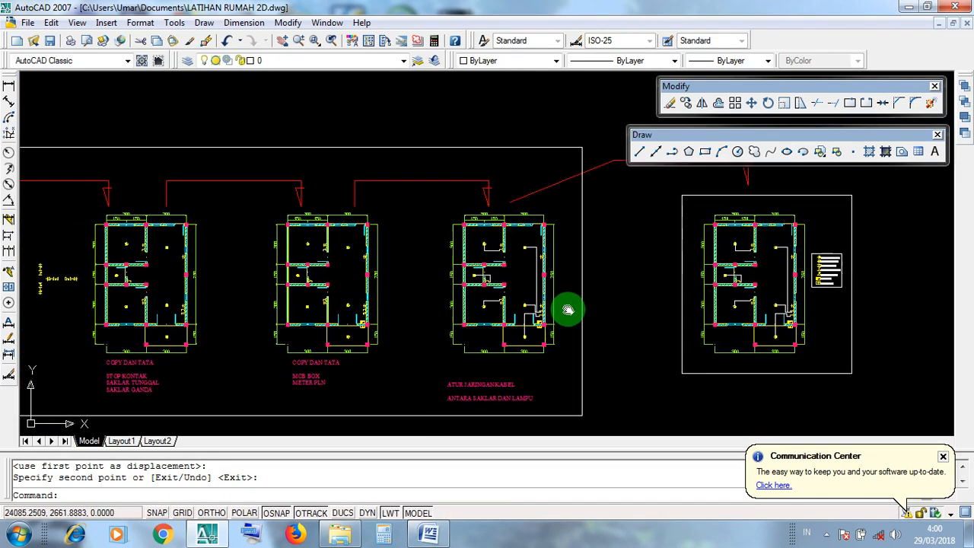
Step: Review the ATUR JARINGAN KABEL reference plan and its ANTARA SAKLAR DAN LAMPU label, then the working house plan with its copied symbols
scroll(470, 369, "up", 4)
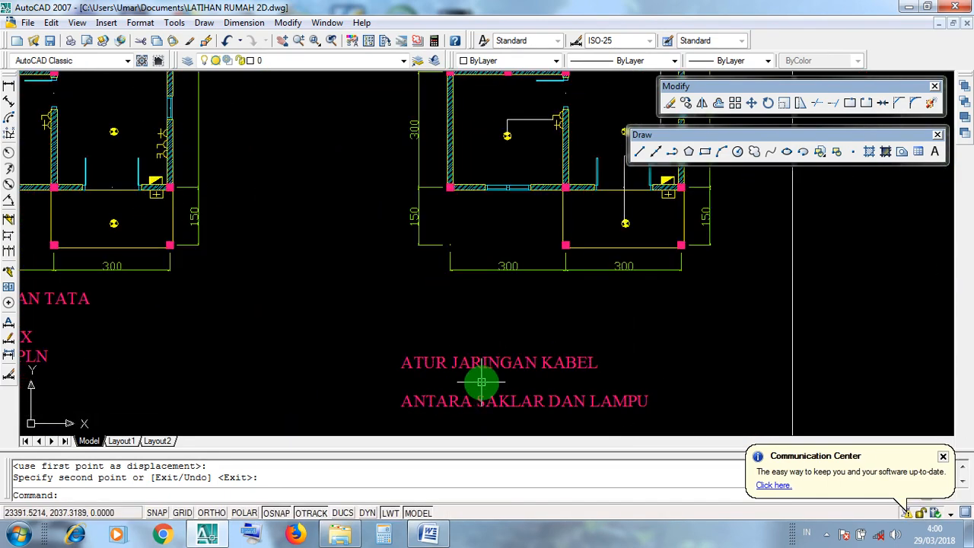
scroll(546, 370, "down", 8)
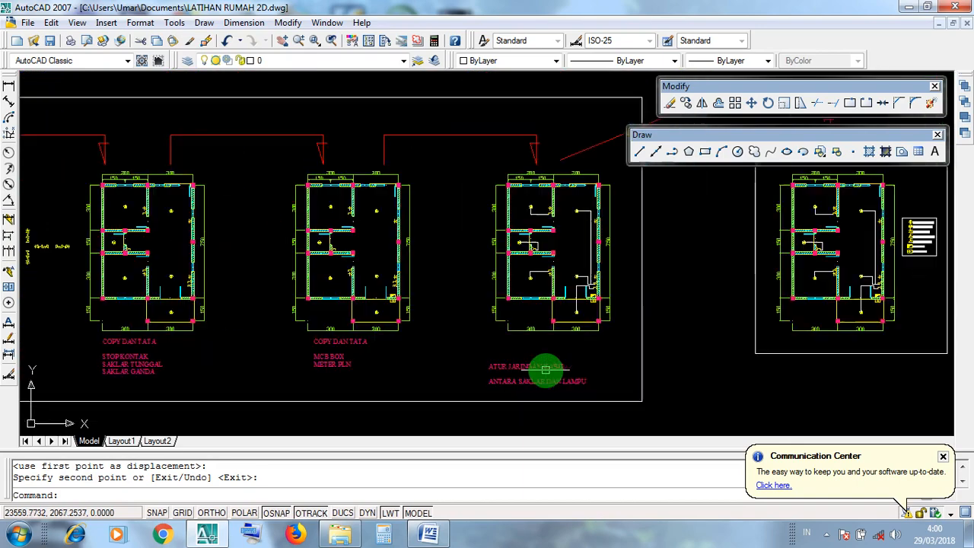
middle_click_drag(497, 387, 488, 239)
scroll(361, 285, "up", 6)
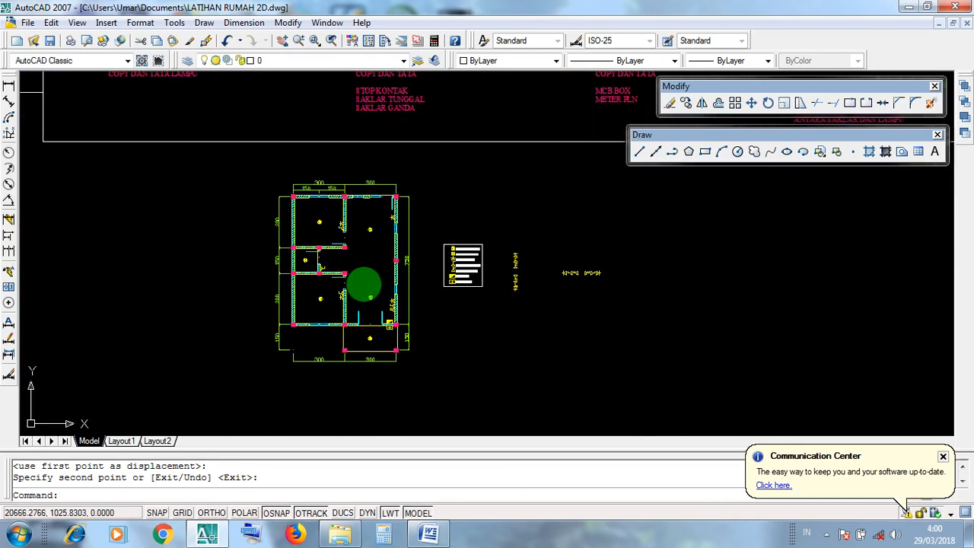
middle_click_drag(365, 285, 372, 322)
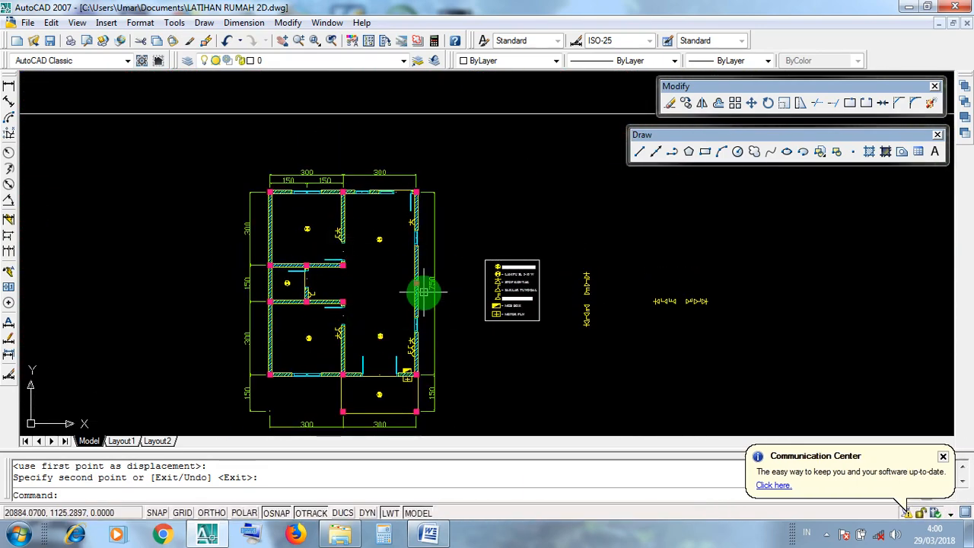
middle_click_drag(424, 291, 426, 276)
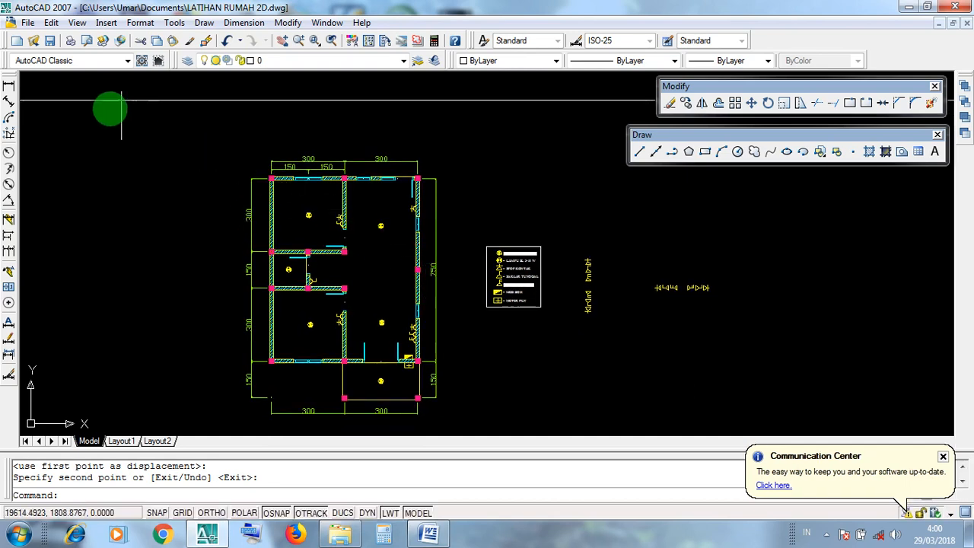
Step: Save the drawing LATIHAN RUMAH 2D.dwg and close AutoCAD
left_click(51, 42)
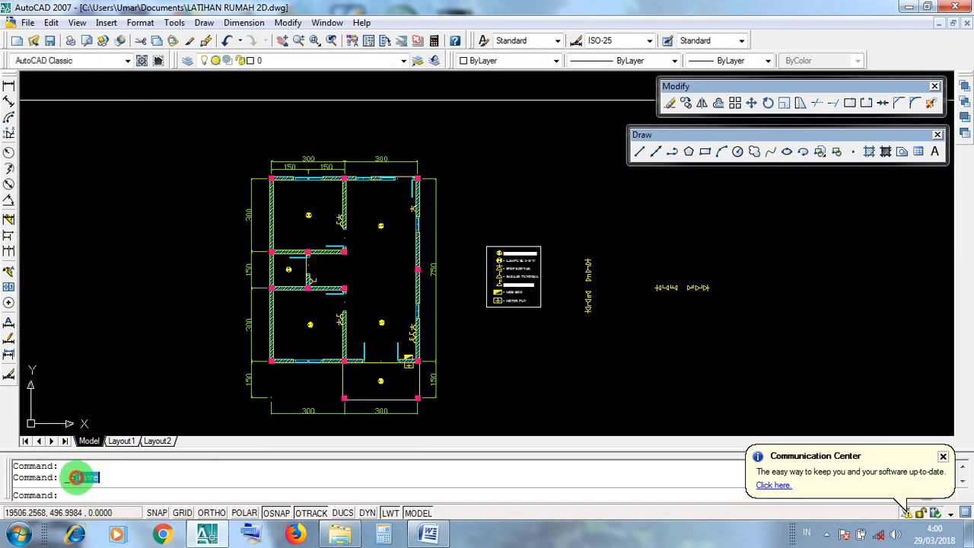
left_click(102, 477)
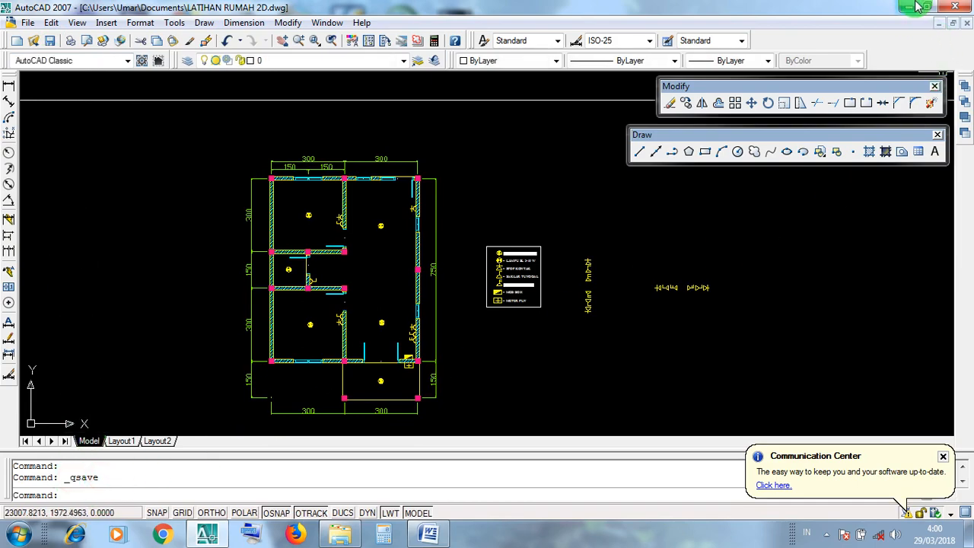
left_click(949, 9)
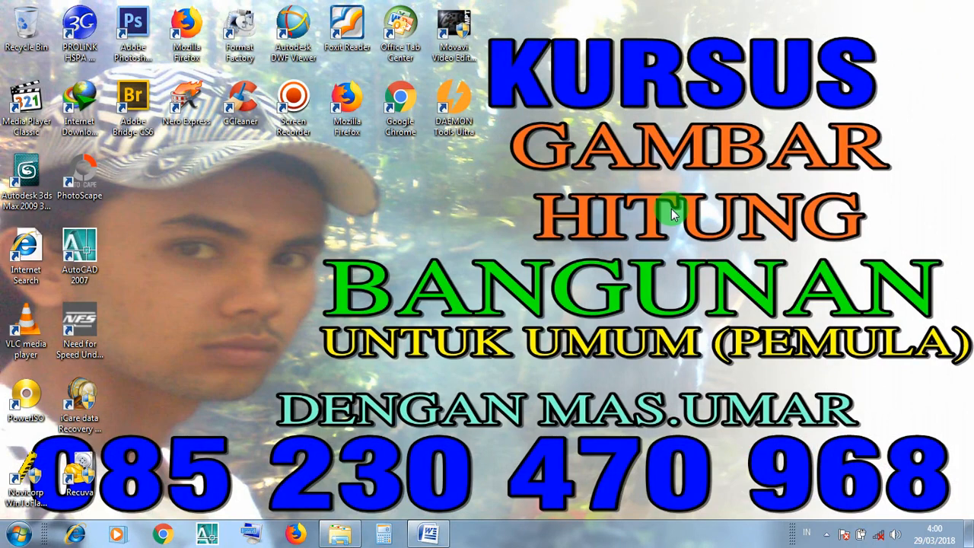
right_click(701, 237)
left_click(702, 247)
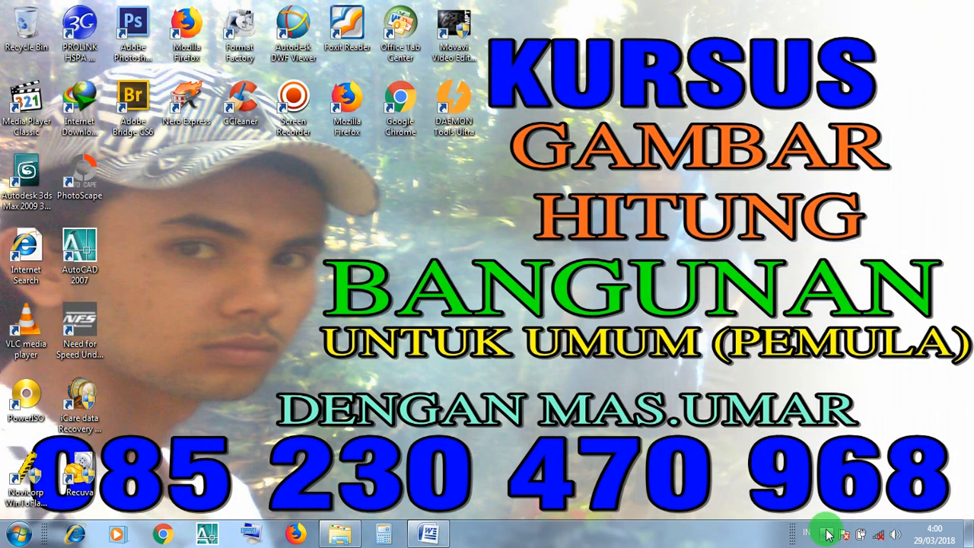
left_click(828, 533)
right_click(850, 441)
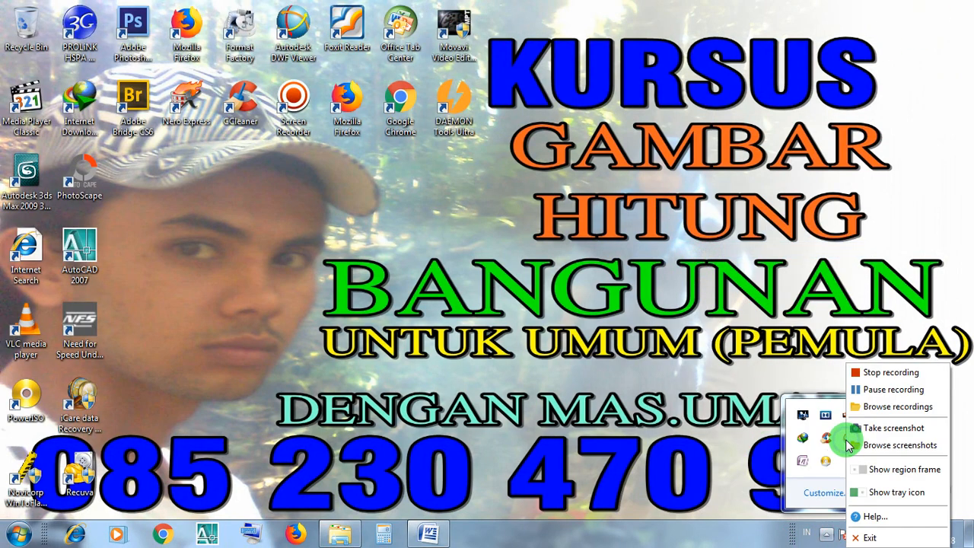